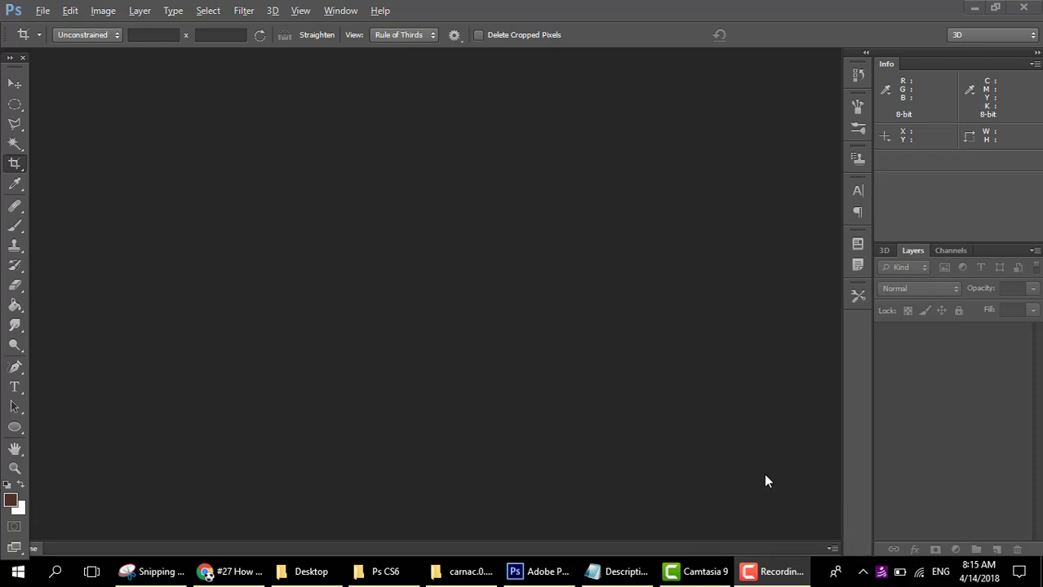
pyautogui.click(18, 90)
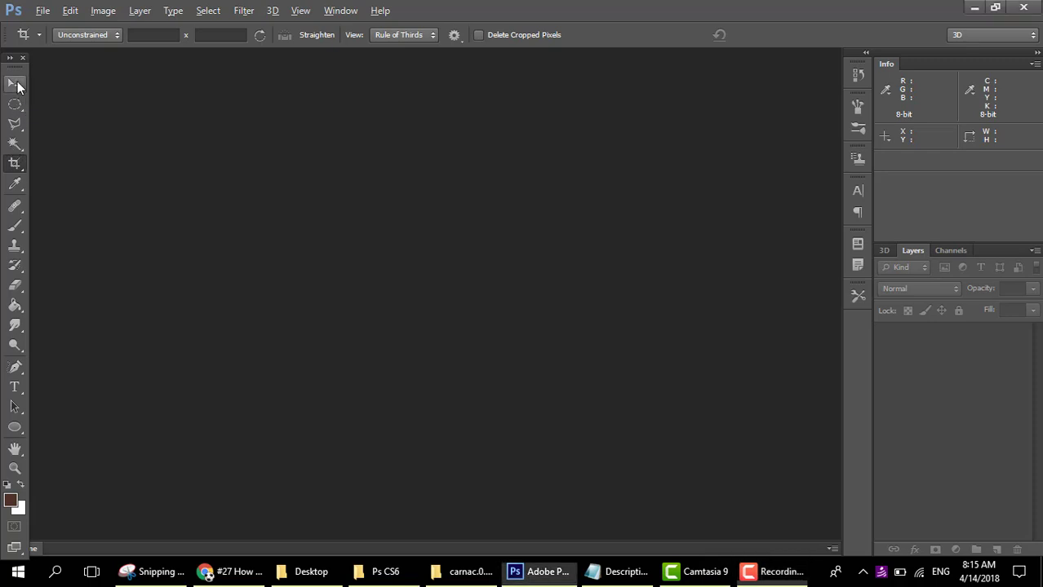
pyautogui.click(15, 124)
pyautogui.click(33, 123)
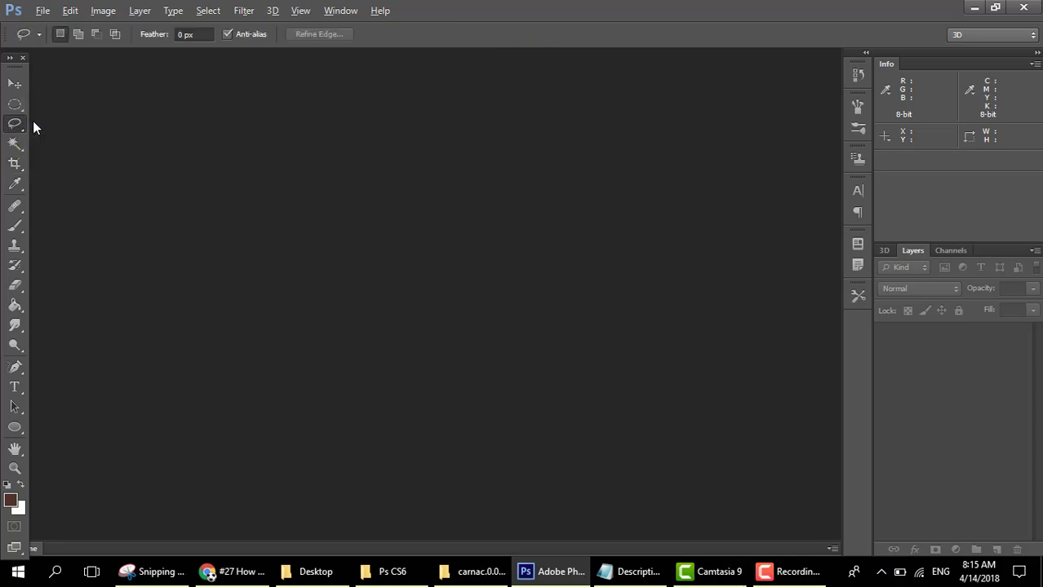
pyautogui.click(18, 145)
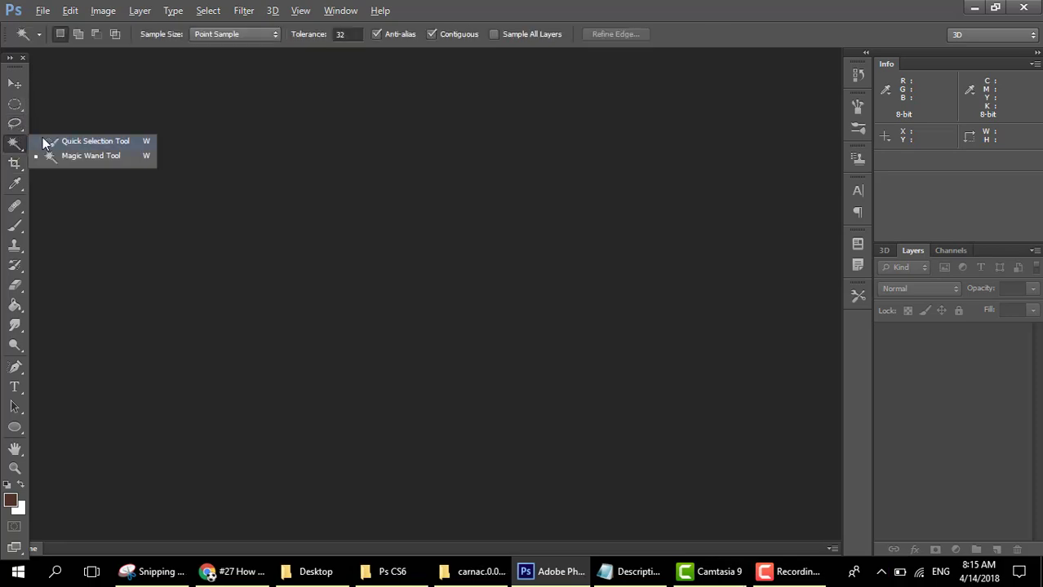
pyautogui.click(47, 141)
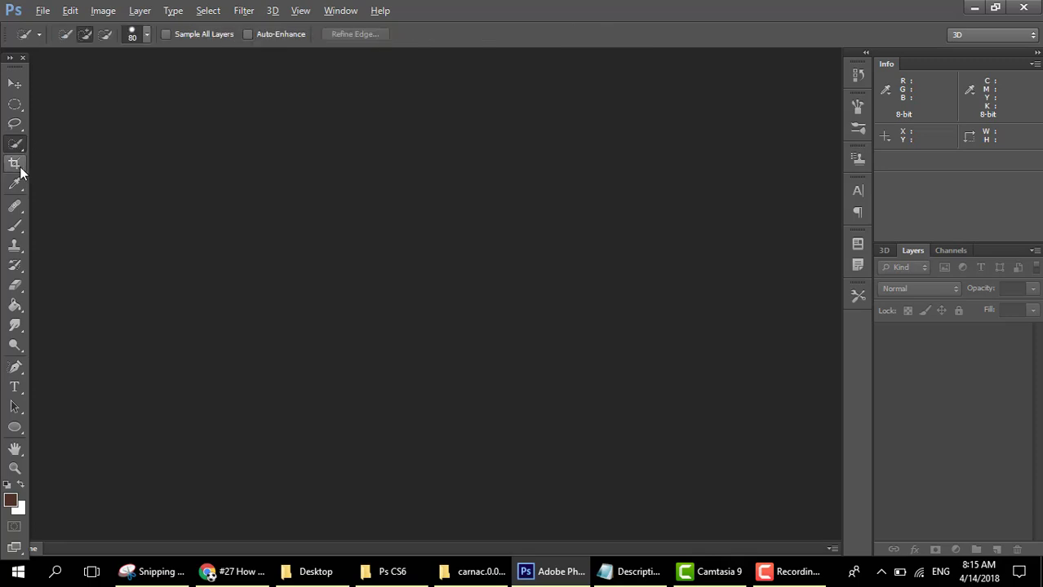
pyautogui.click(15, 164)
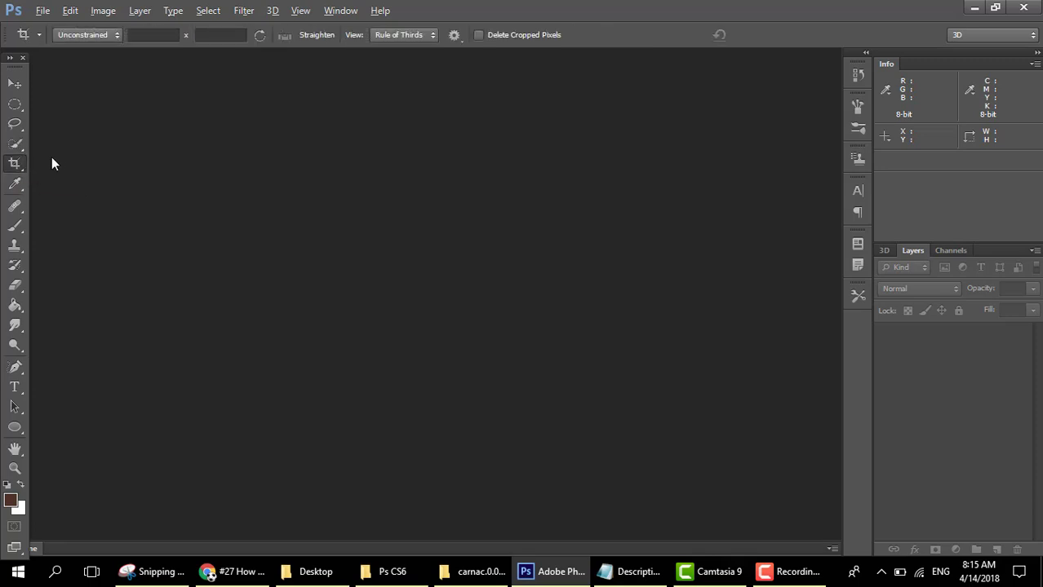
pyautogui.click(17, 184)
pyautogui.rightClick(18, 186)
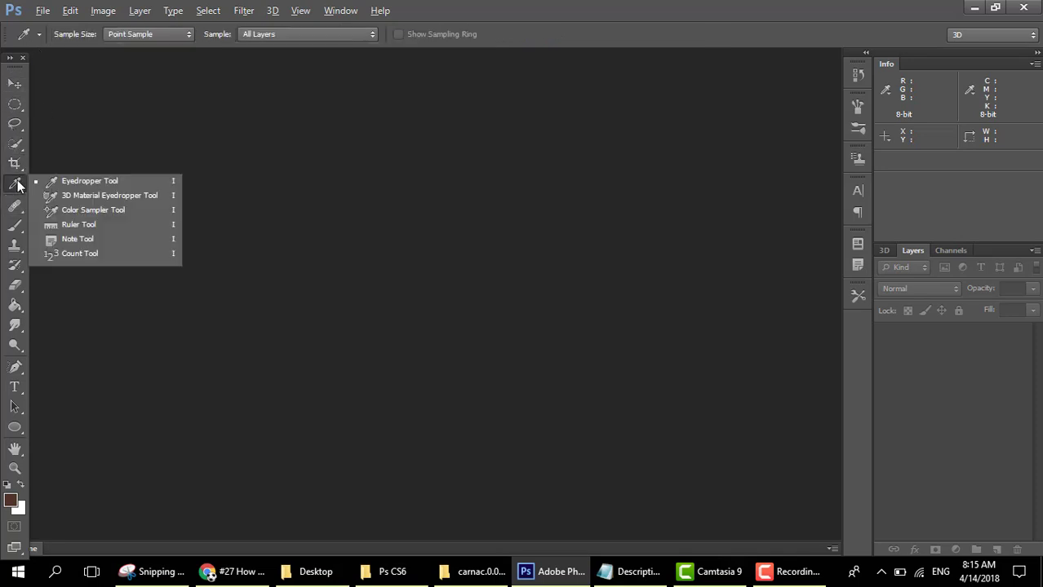
pyautogui.click(11, 208)
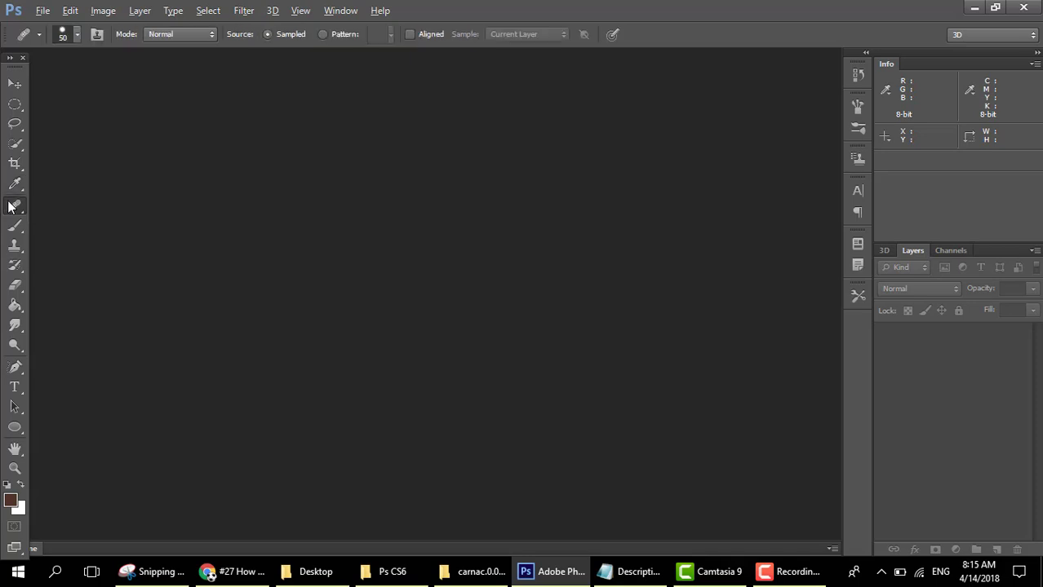
pyautogui.click(14, 246)
pyautogui.click(14, 270)
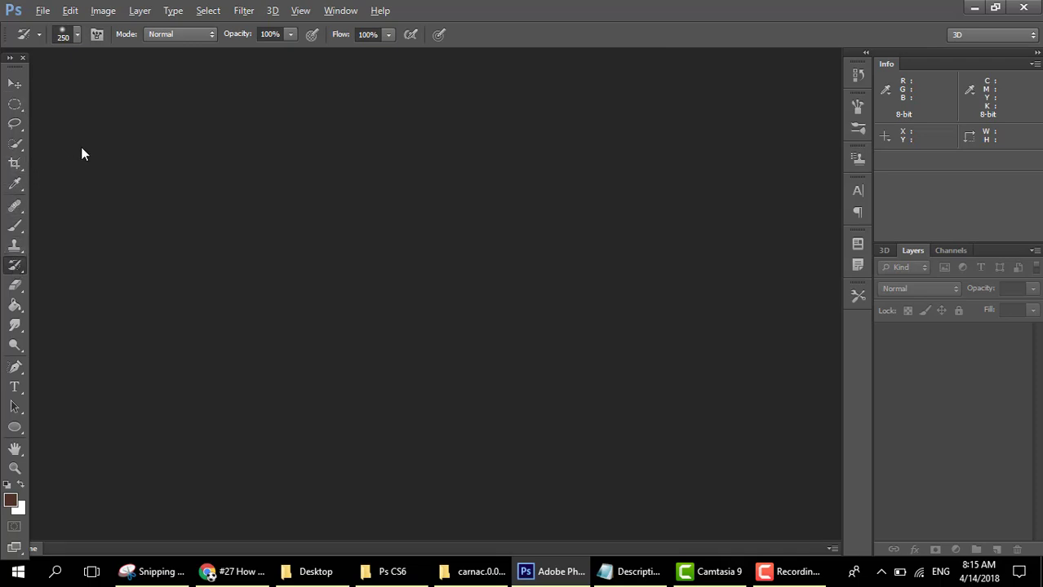
pyautogui.click(38, 11)
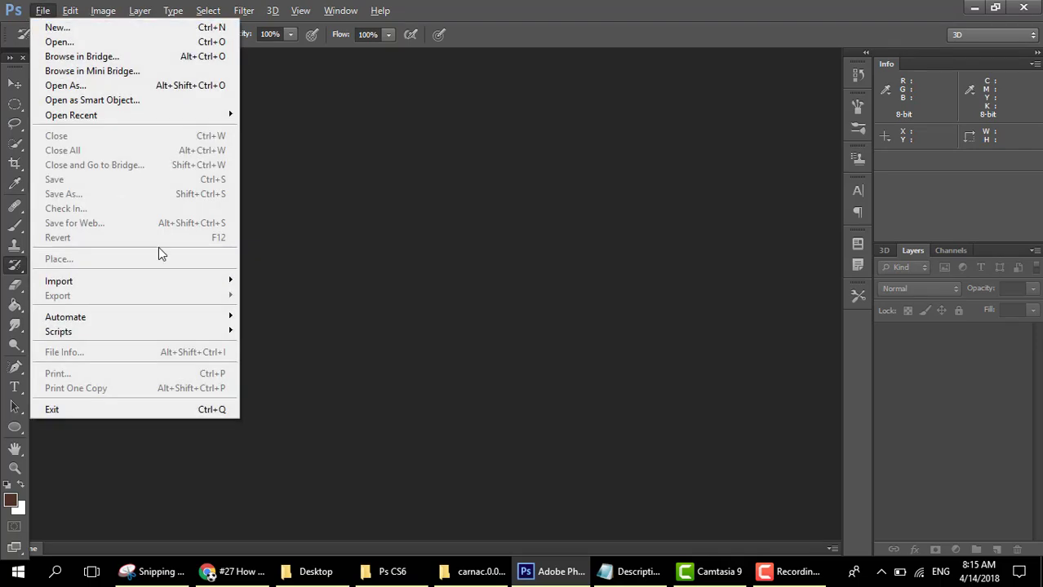
pyautogui.moveTo(215, 281)
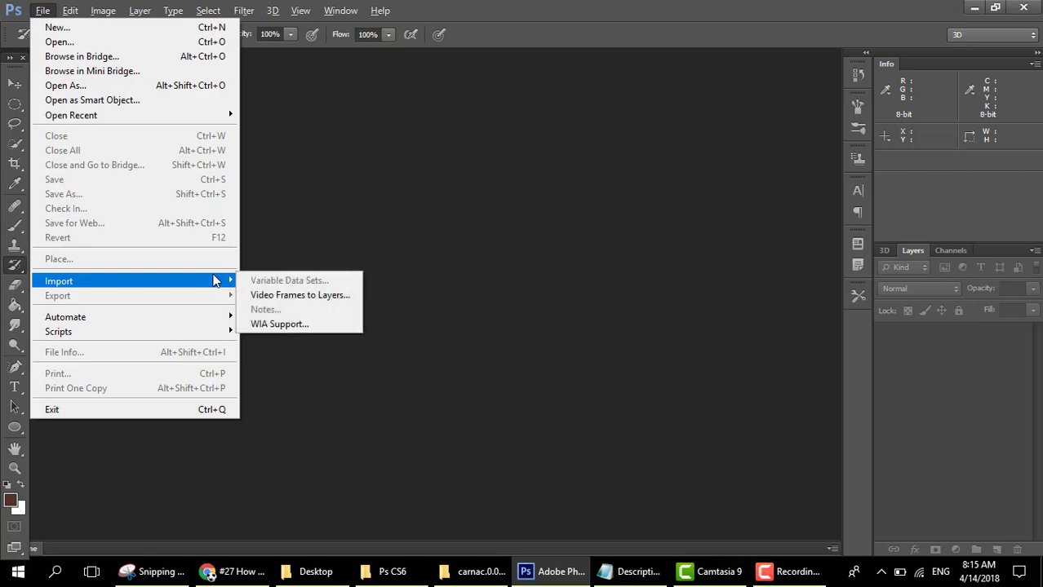
pyautogui.click(164, 27)
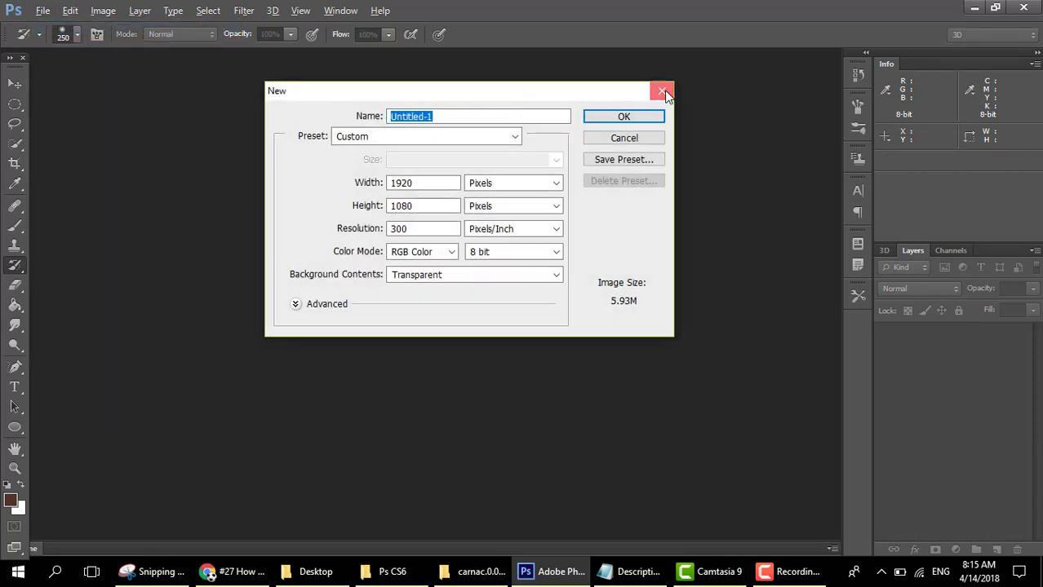
pyautogui.click(656, 92)
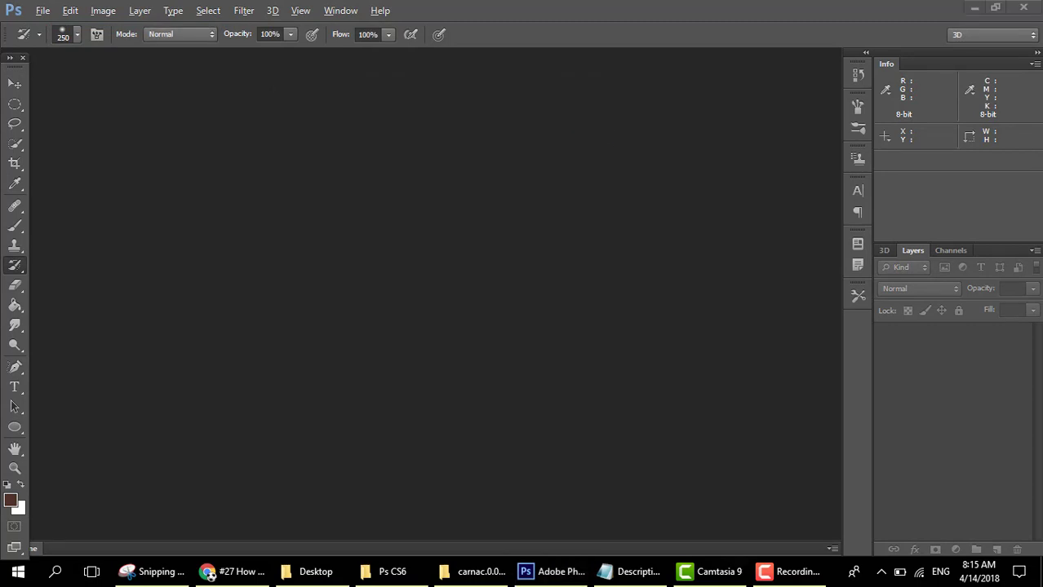
# Open the colourful mountain lake image stored on the desktop in Photoshop
pyautogui.click(973, 8)
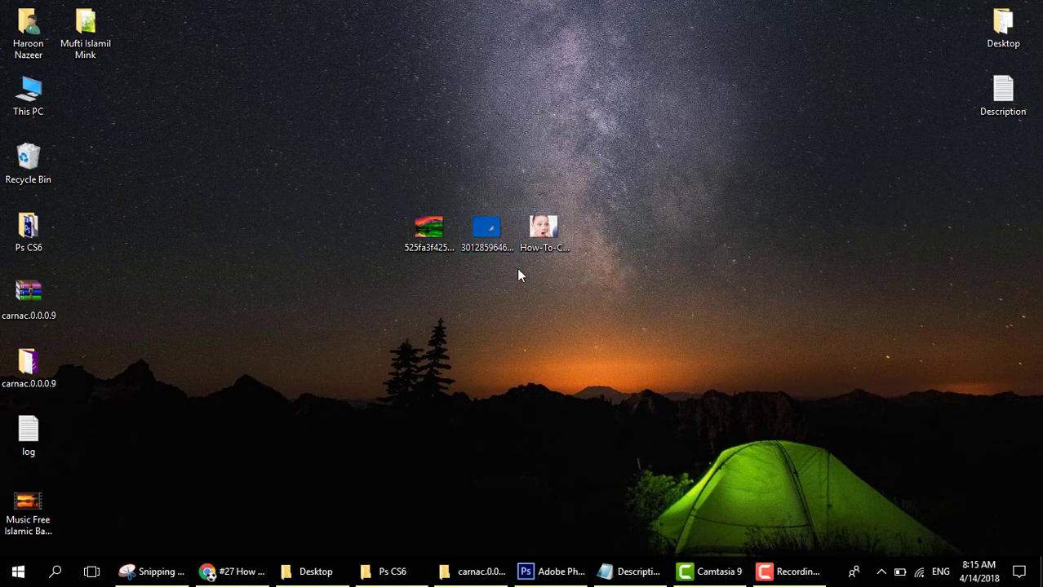
pyautogui.moveTo(424, 236); pyautogui.dragTo(430, 340)
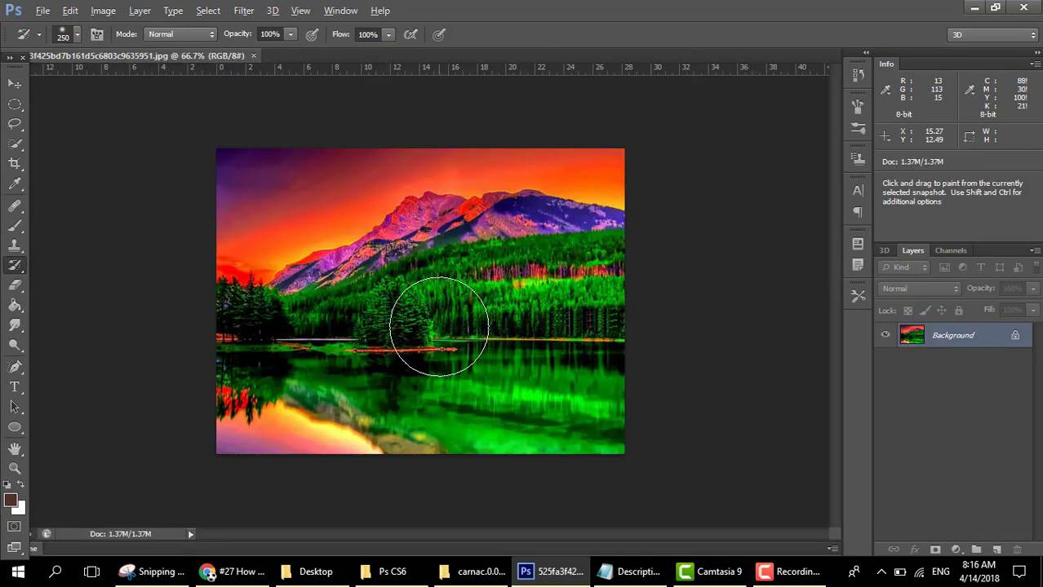
pyautogui.scroll(2, 476, 320)
pyautogui.scroll(1, 476, 317)
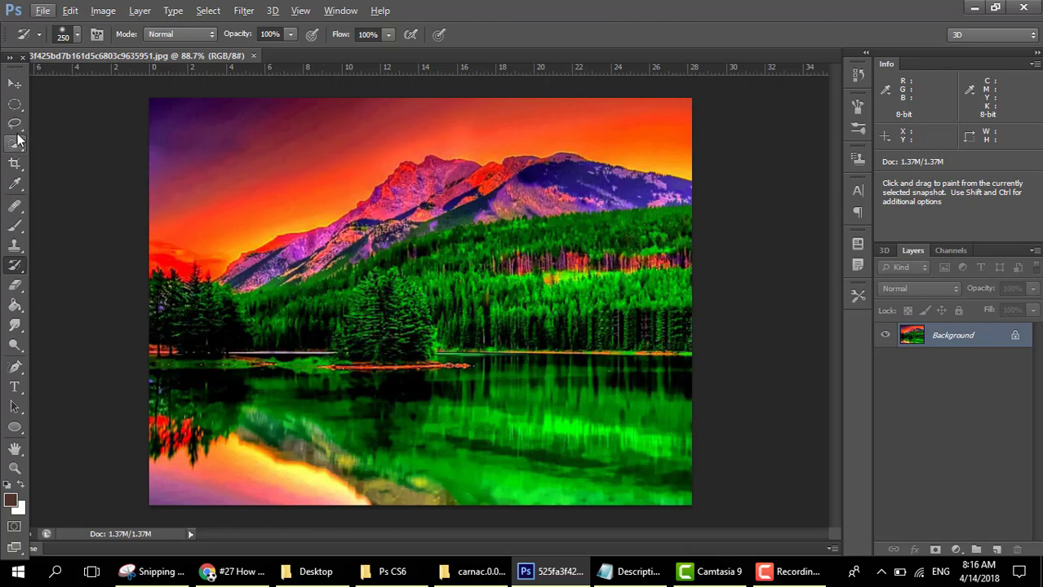
# Sample foreground colours from the sky, trees, lake reflection and shoreline with the Eyedropper tool, ending on the red tree trunks
pyautogui.click(18, 187)
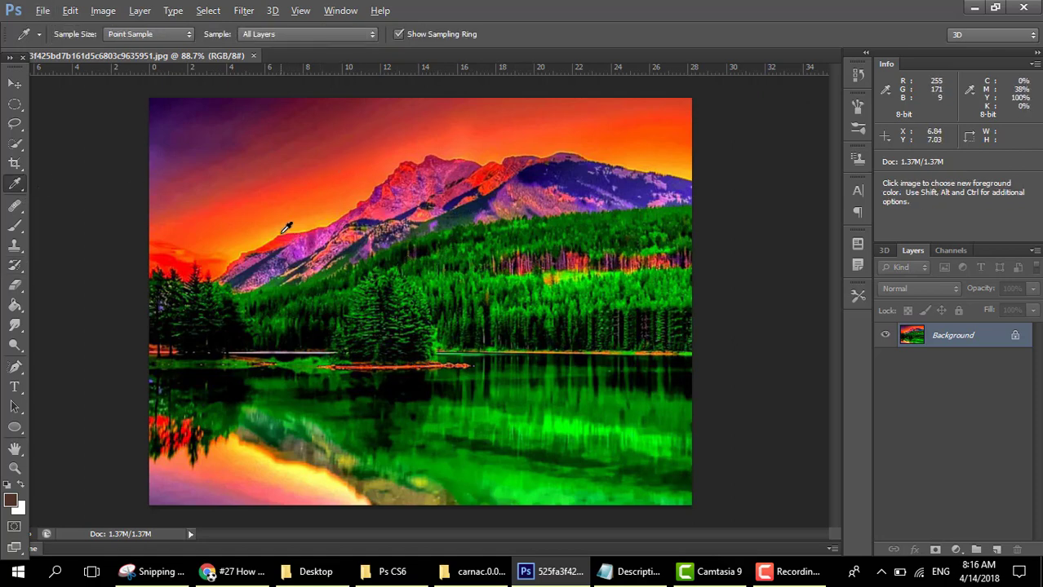
pyautogui.click(10, 502)
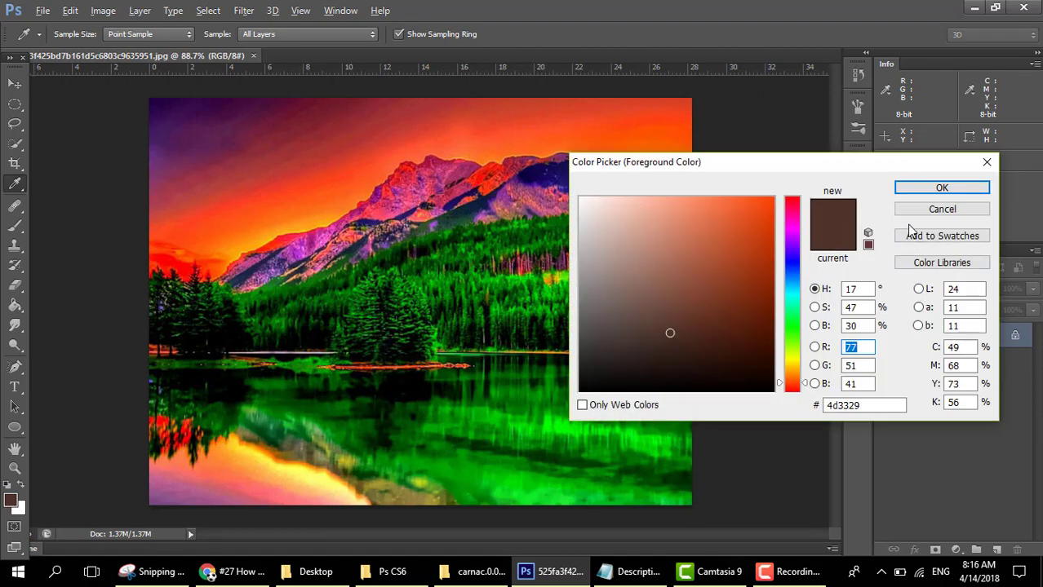
pyautogui.click(938, 188)
pyautogui.click(268, 211)
pyautogui.click(271, 330)
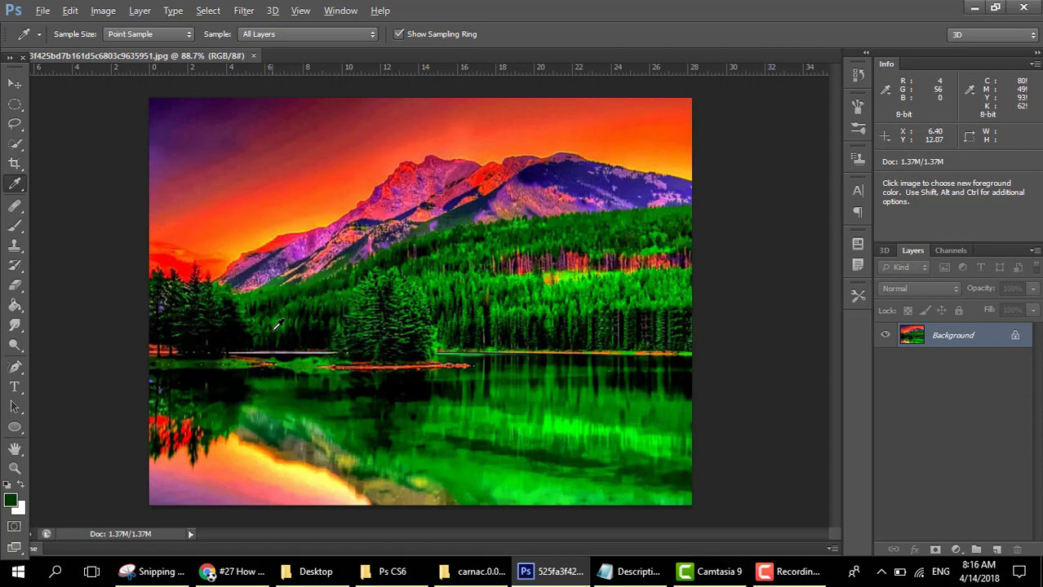
pyautogui.click(223, 482)
pyautogui.click(302, 369)
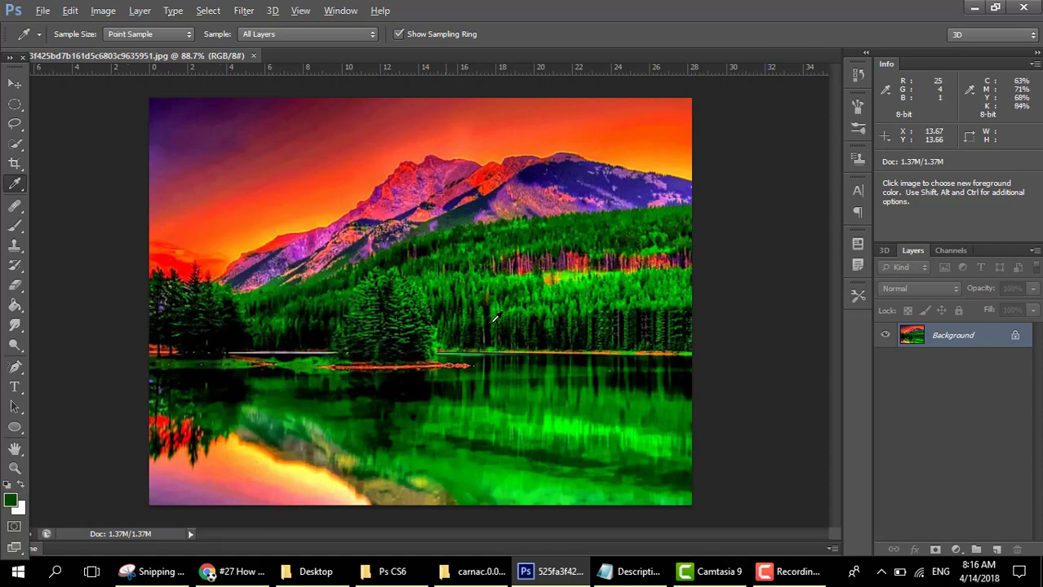
pyautogui.click(576, 257)
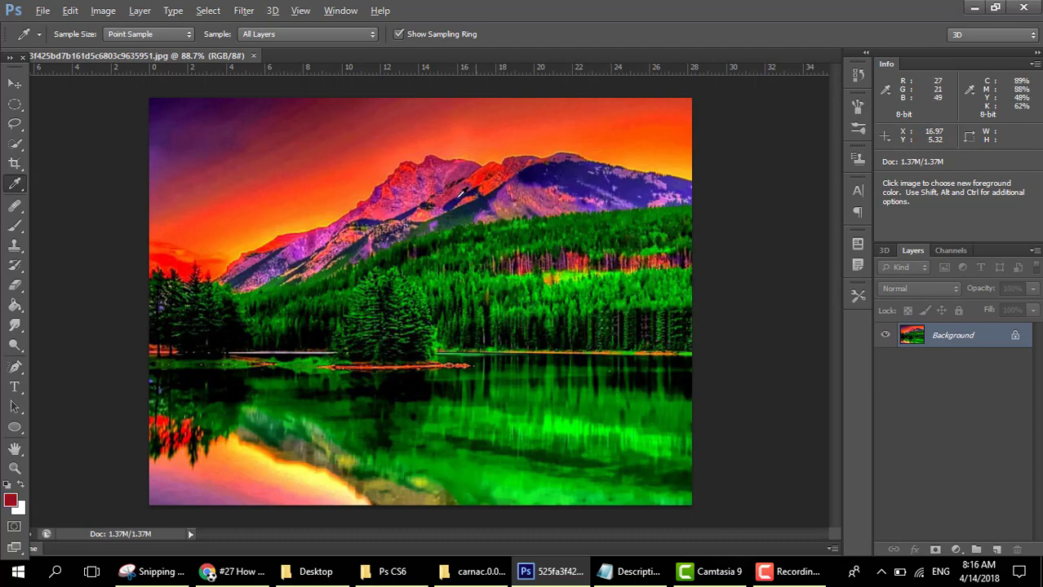
# Switch to the 3D Material Eyedropper tool and look through the available 3D commands
pyautogui.rightClick(16, 184)
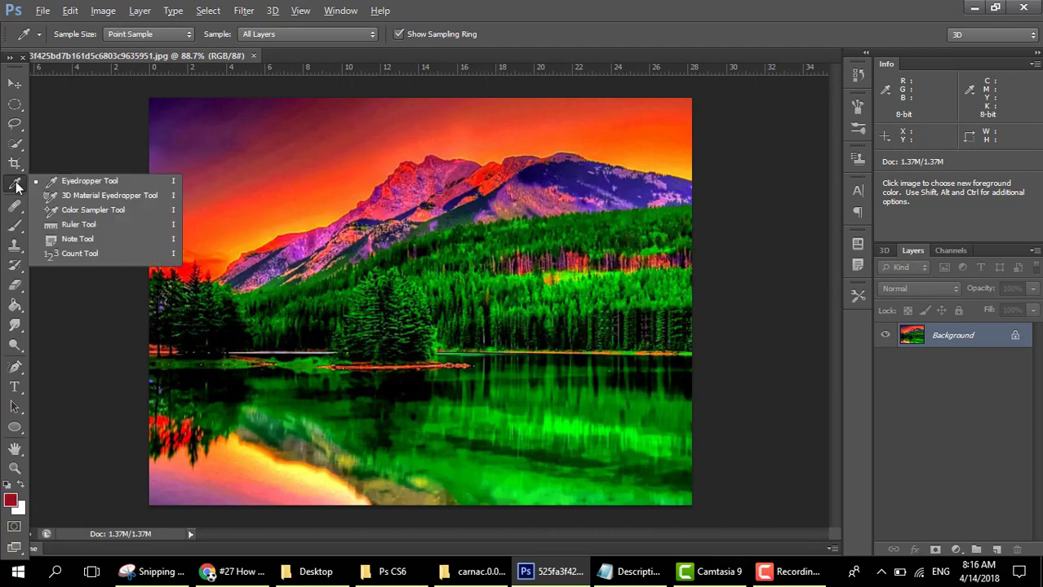
pyautogui.click(101, 198)
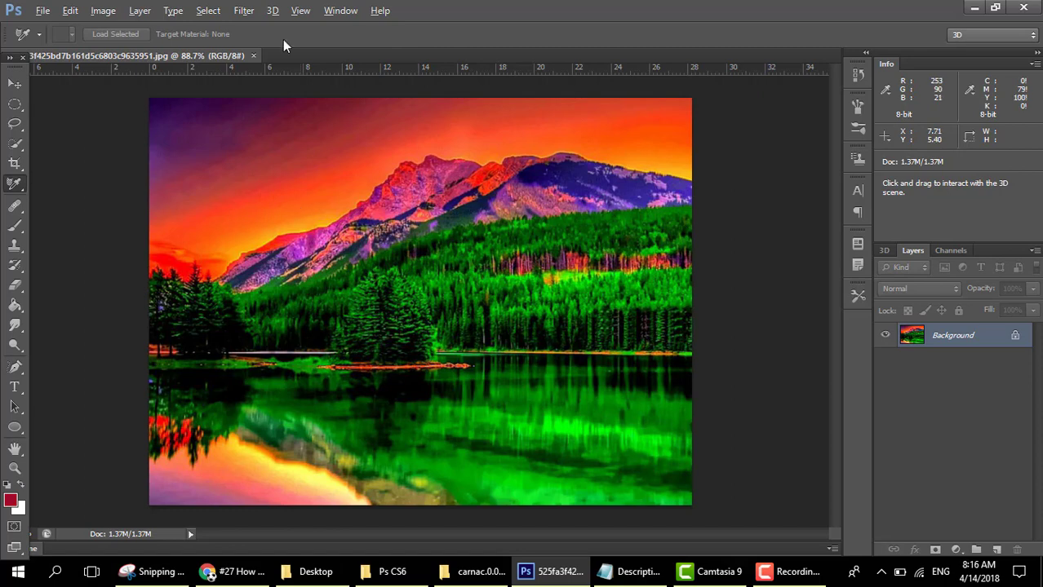
pyautogui.click(273, 10)
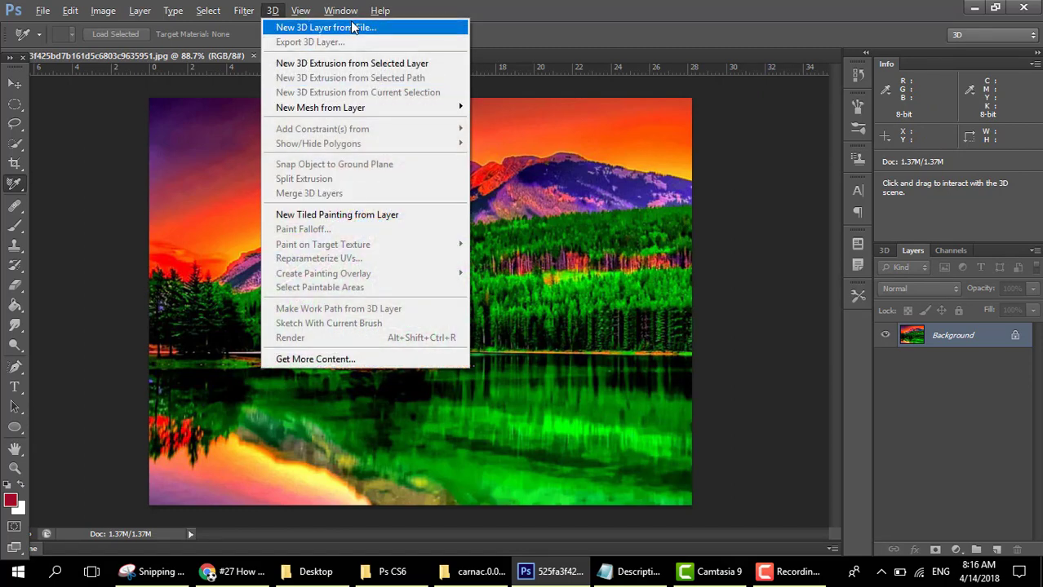
pyautogui.click(451, 9)
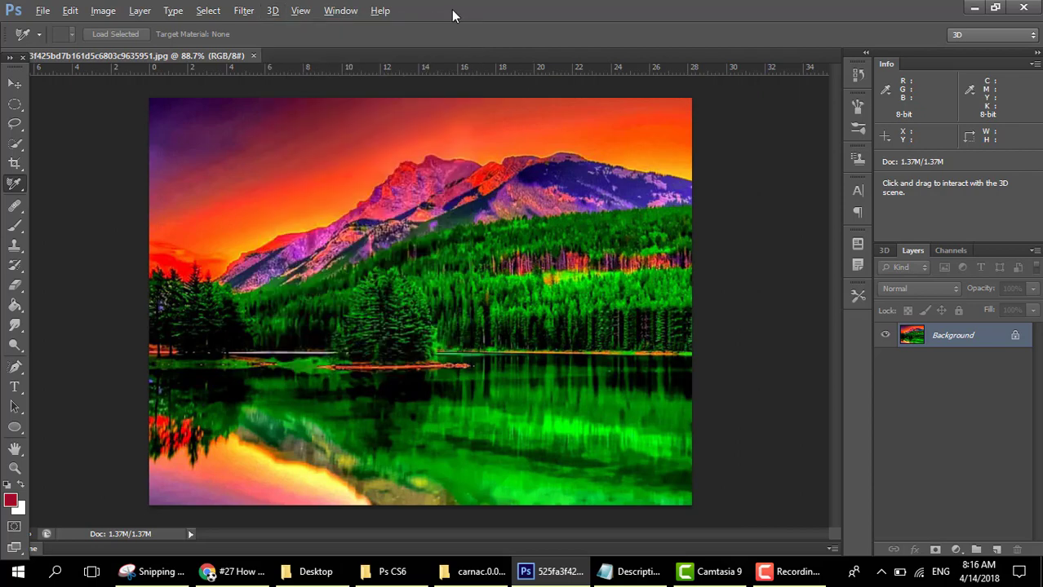
# Place four colour samplers on the orange sky, the dark water near the shore, the red trunks and the pink lake reflection
pyautogui.rightClick(14, 186)
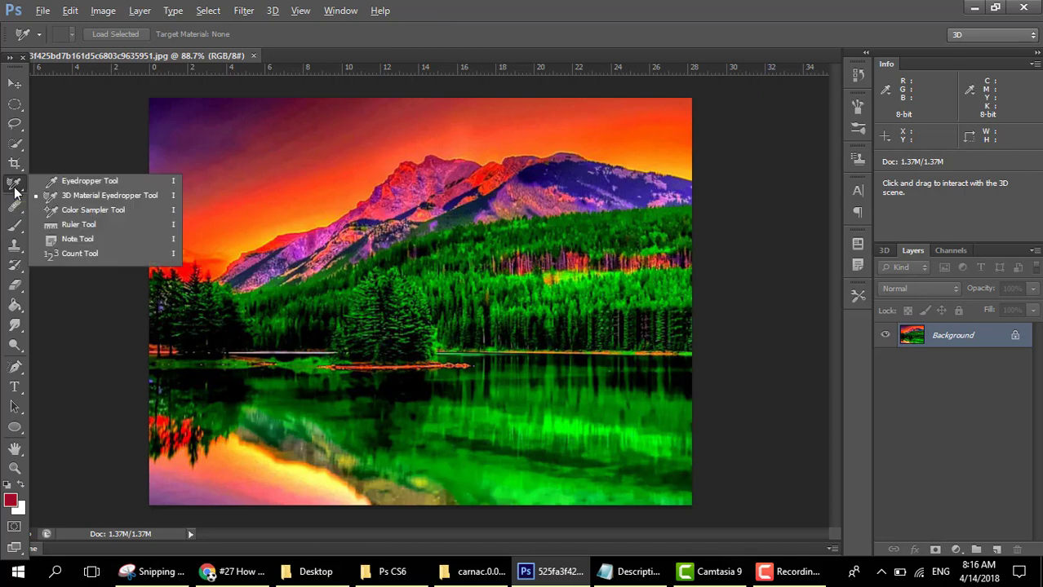
pyautogui.click(70, 213)
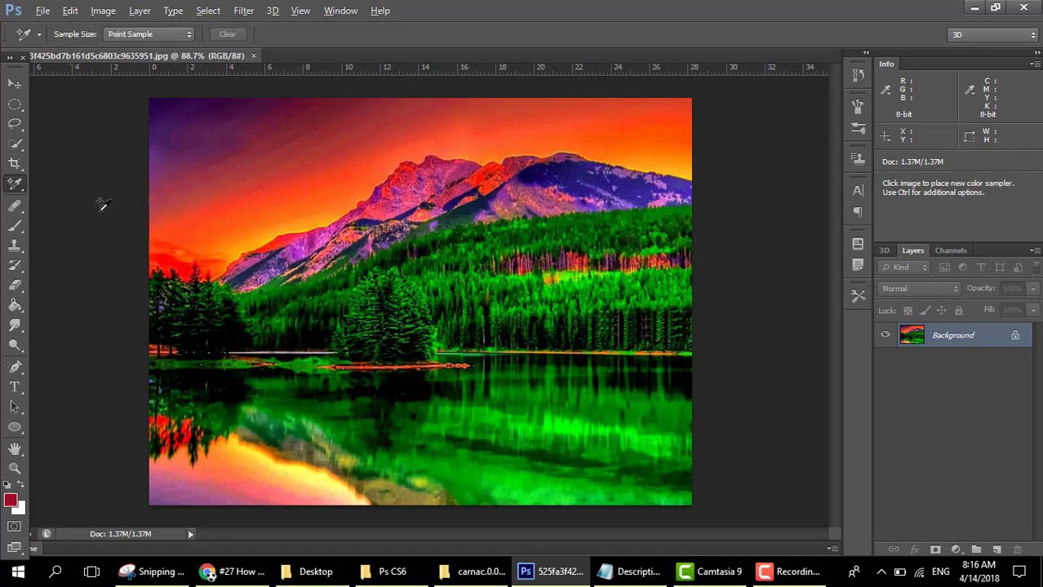
pyautogui.click(247, 217)
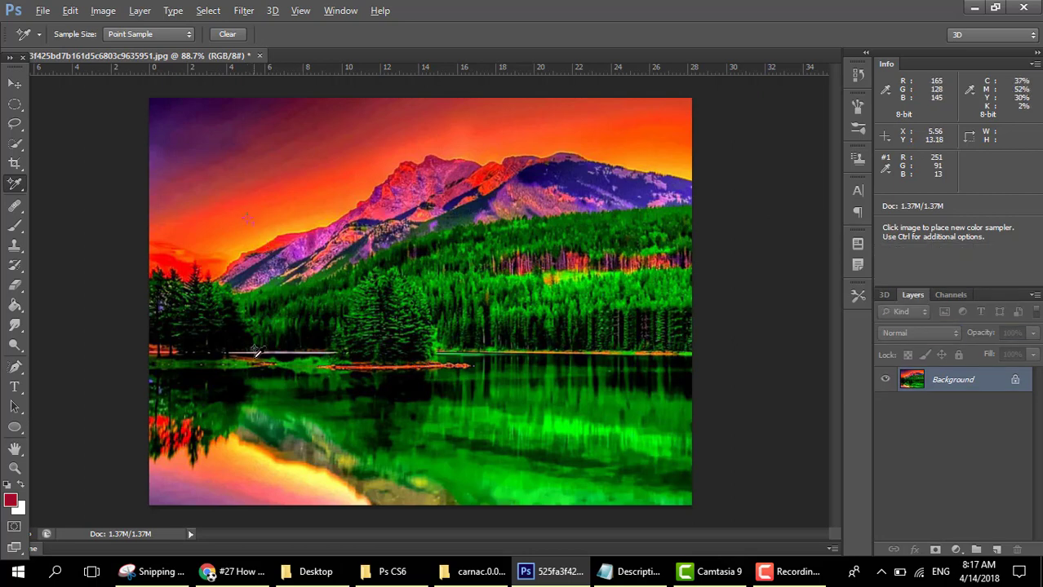
pyautogui.click(238, 371)
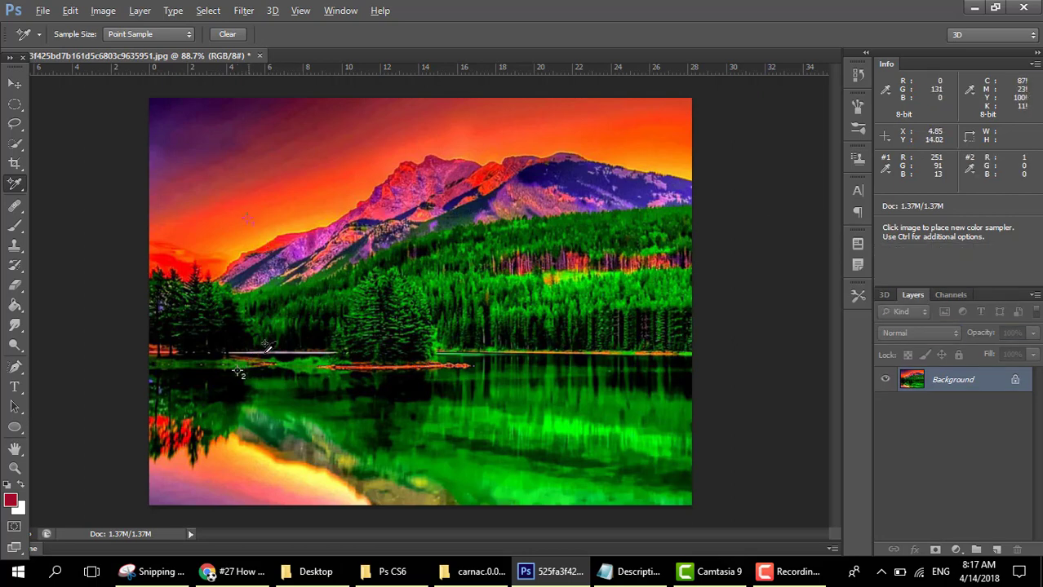
pyautogui.click(571, 263)
pyautogui.click(178, 484)
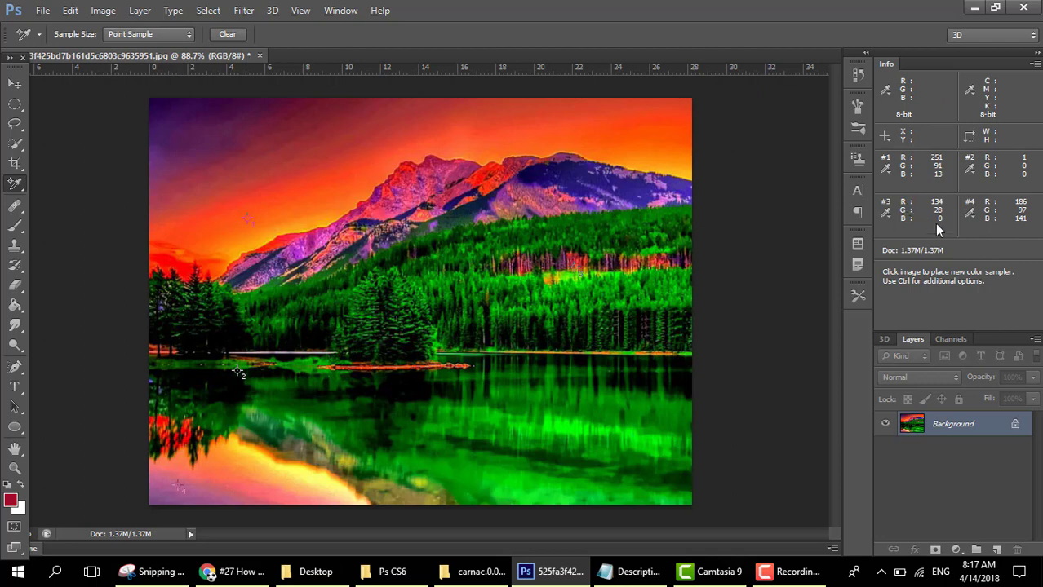
# Try to move the locked Background layer with the Move tool
pyautogui.click(14, 85)
pyautogui.moveTo(385, 196); pyautogui.dragTo(359, 211)
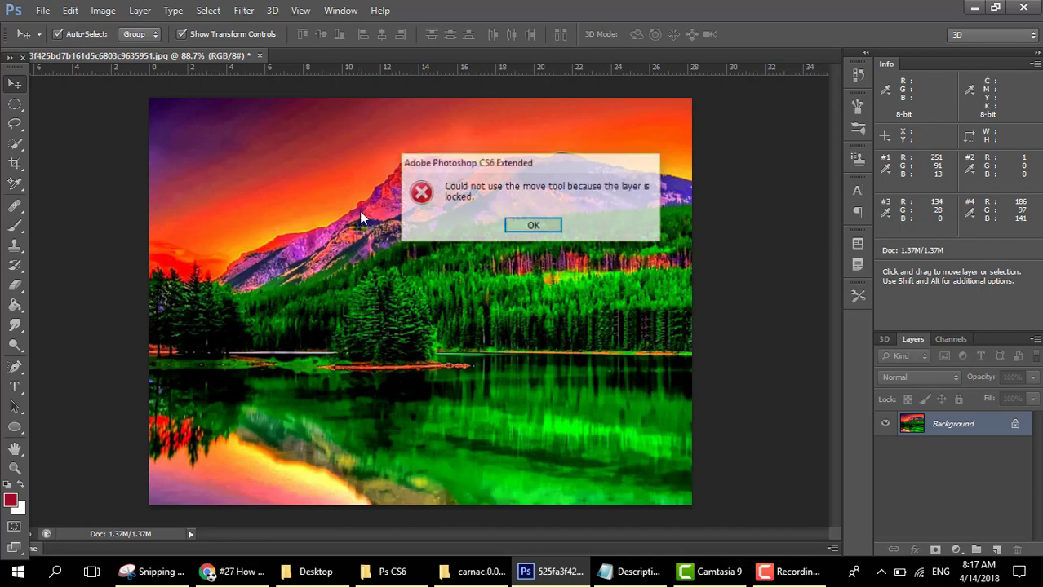
pyautogui.click(515, 230)
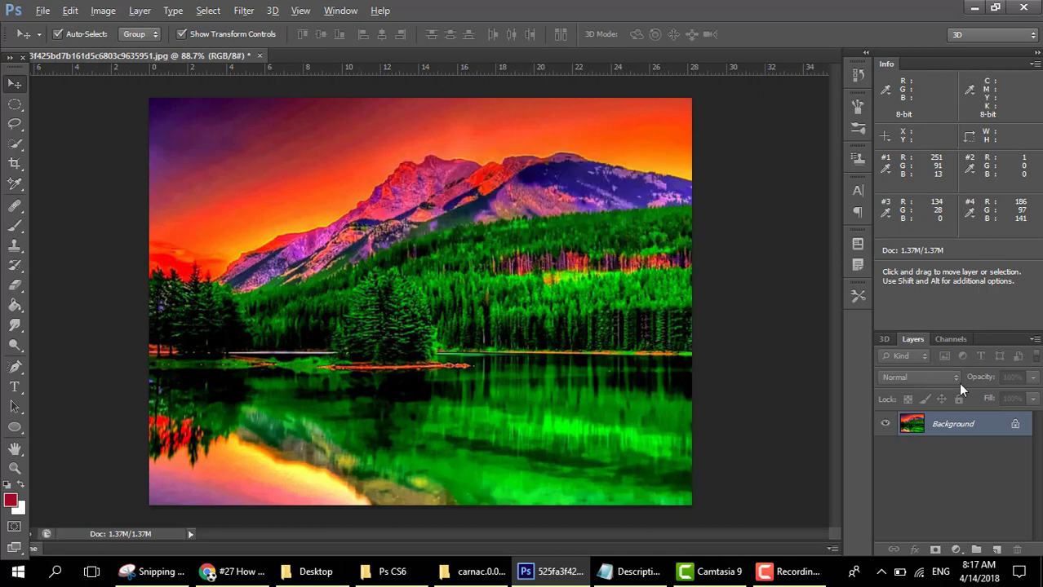
# Convert the locked Background into a regular editable layer with the default settings
pyautogui.doubleClick(984, 424)
pyautogui.click(658, 177)
pyautogui.moveTo(651, 174); pyautogui.dragTo(617, 178)
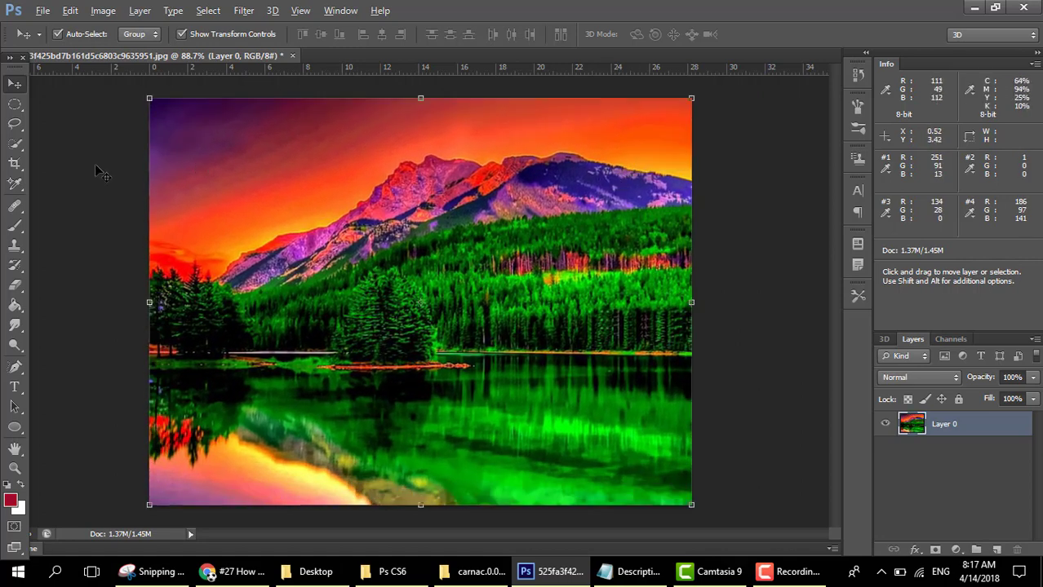
# Try to place a fifth colour sampler on the shore of the small tree island
pyautogui.click(20, 187)
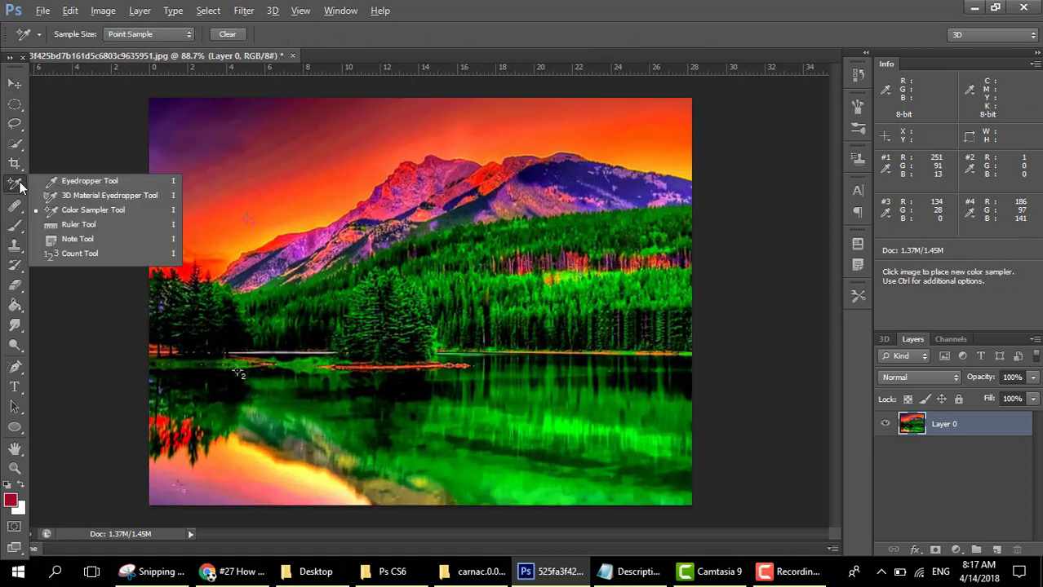
pyautogui.click(369, 362)
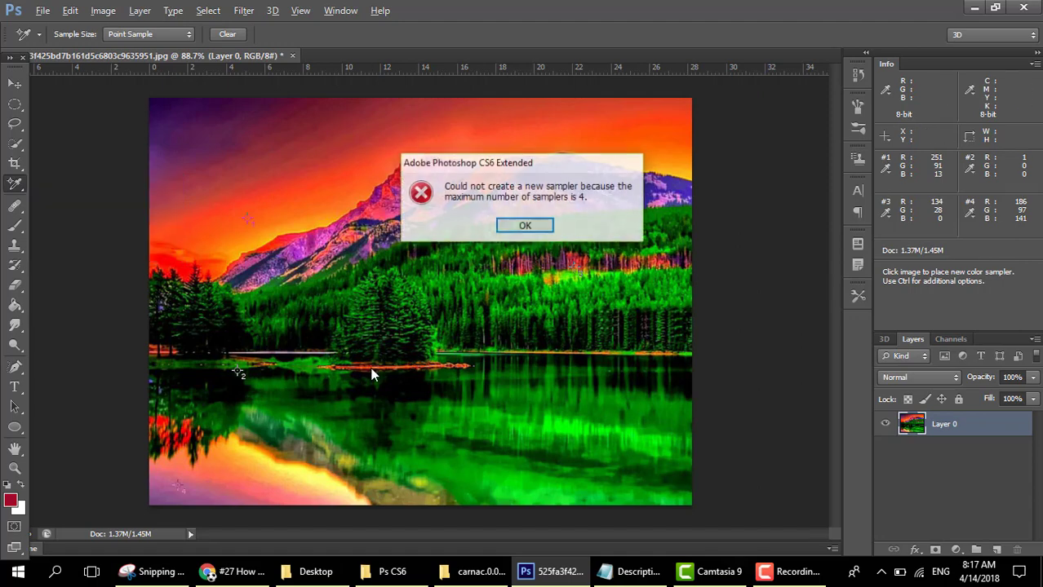
pyautogui.click(549, 226)
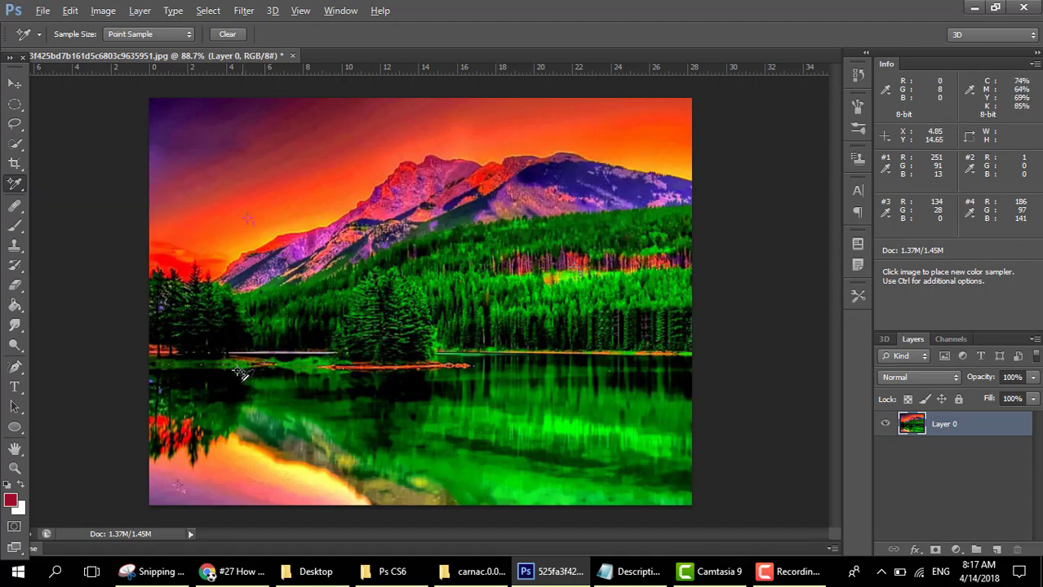
# Delete the colour samplers on the dark water near the shore and on the pink lake reflection
pyautogui.rightClick(239, 373)
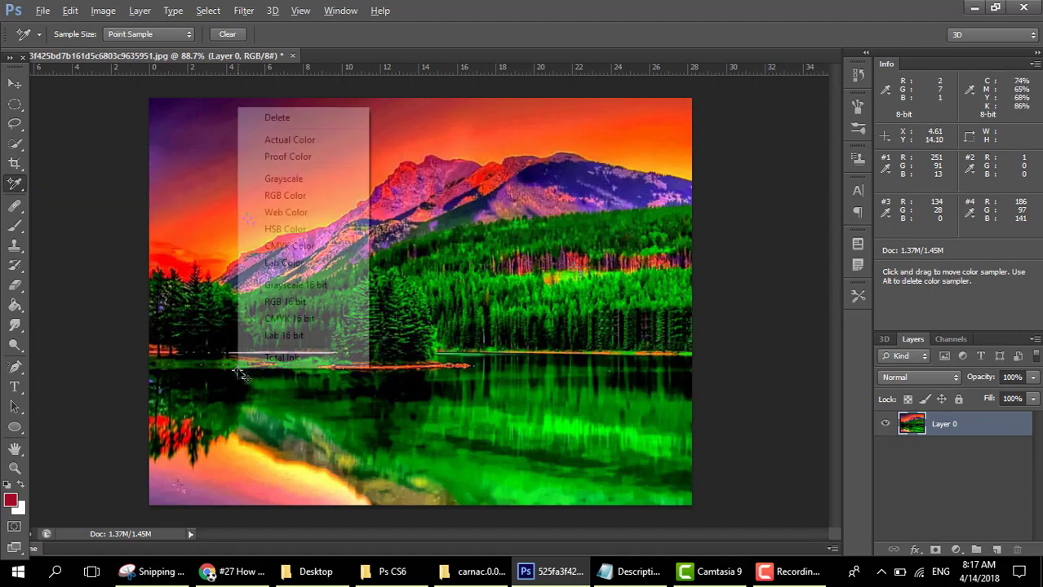
pyautogui.click(282, 117)
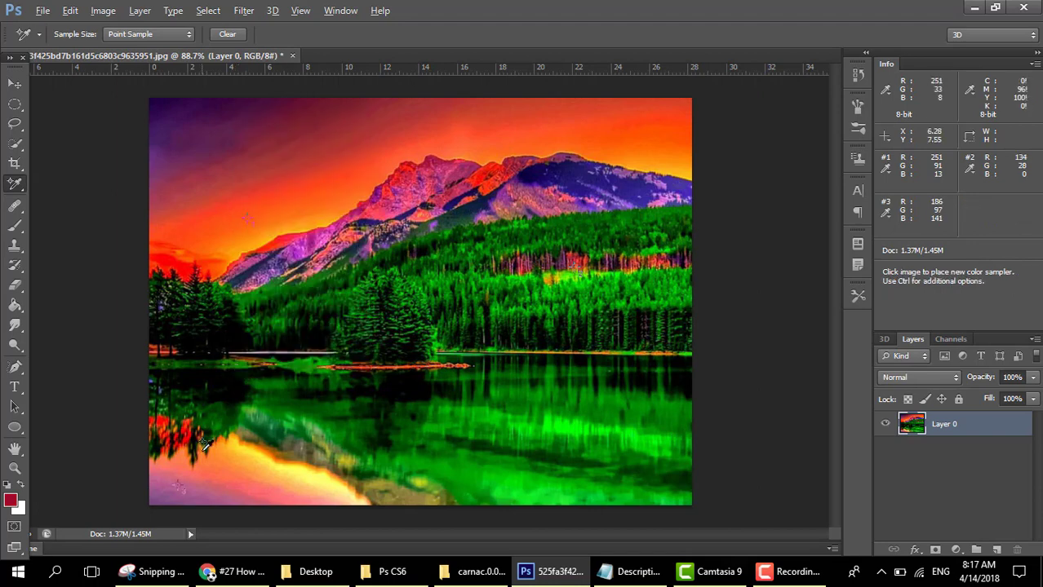
pyautogui.rightClick(179, 487)
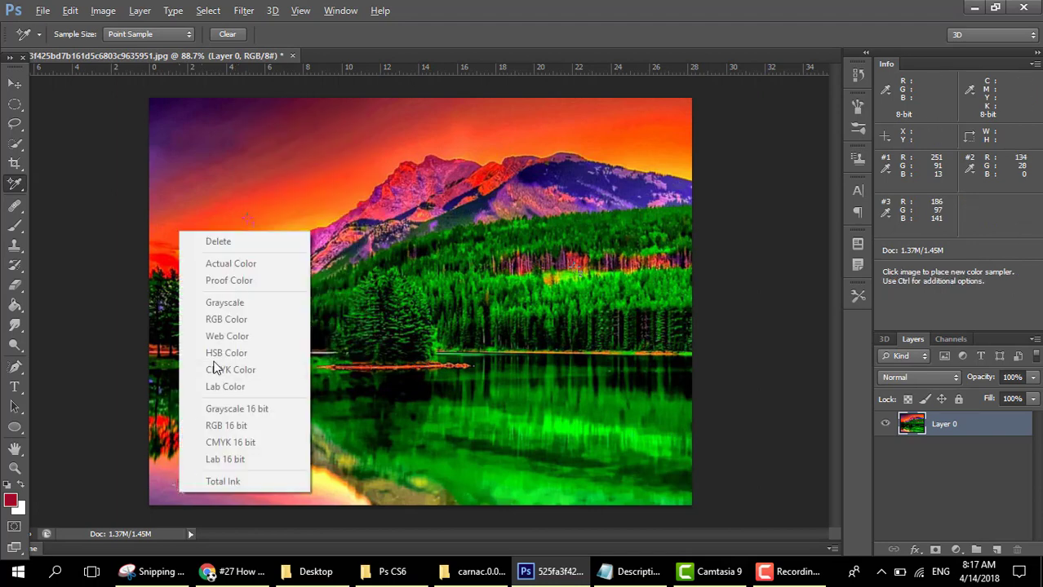
pyautogui.click(160, 491)
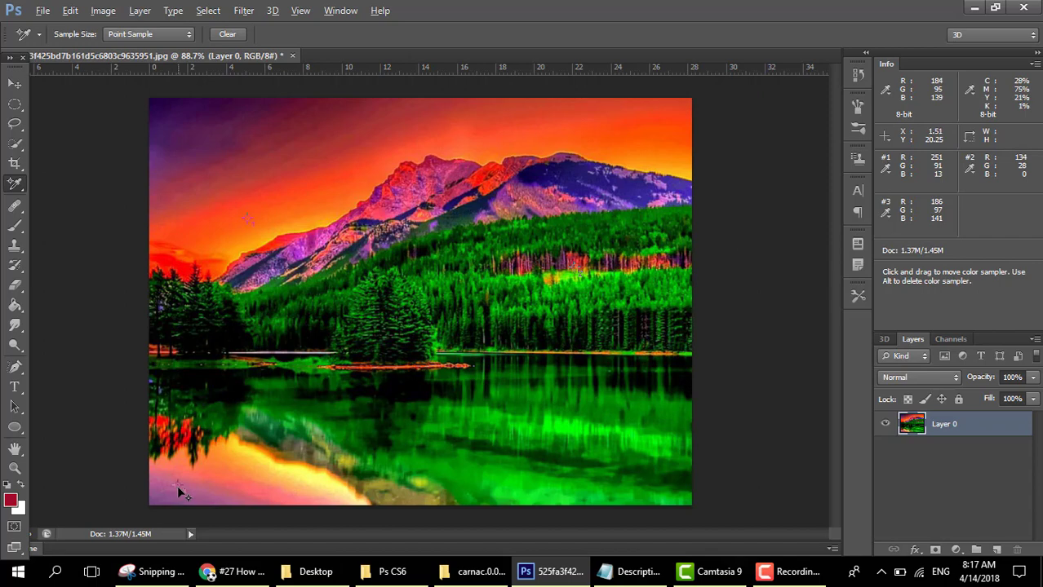
pyautogui.rightClick(179, 492)
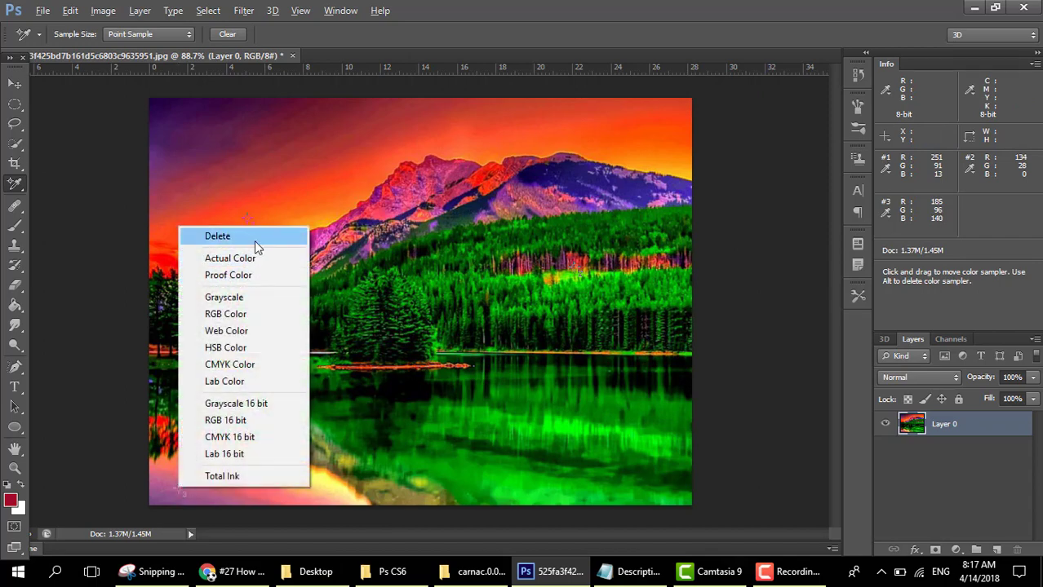
pyautogui.click(255, 240)
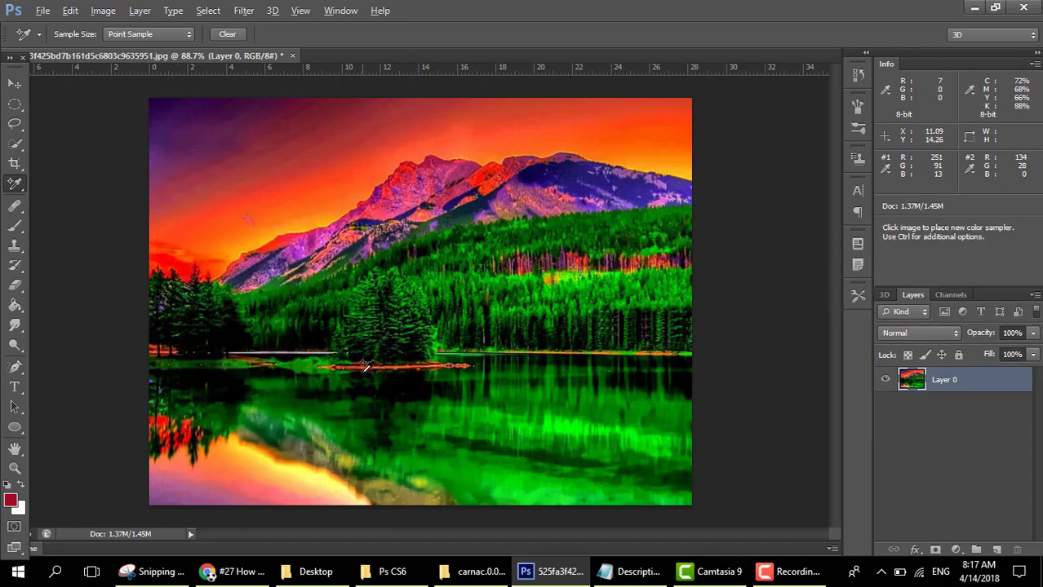
# Measure with the Ruler tool horizontally from the orange sky across the mountain, and vertically from the mountain slope down to the lake
pyautogui.rightClick(8, 189)
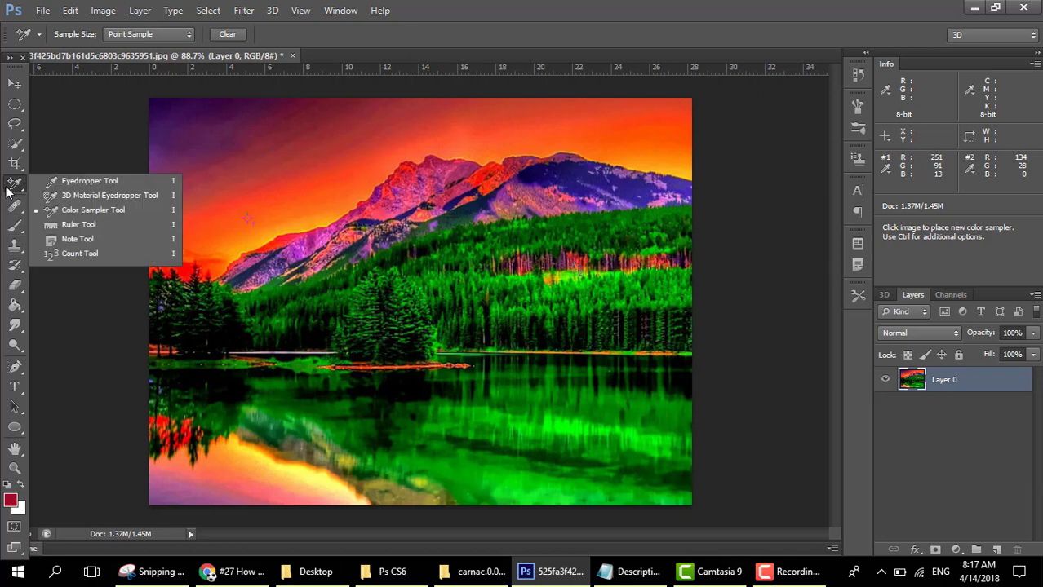
pyautogui.click(75, 225)
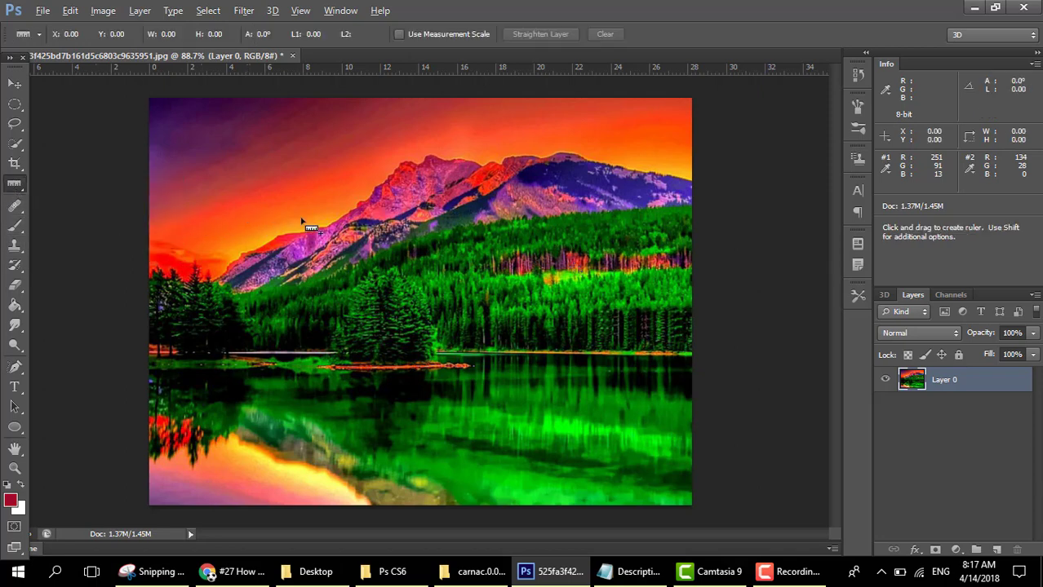
pyautogui.moveTo(222, 193); pyautogui.dragTo(624, 199)
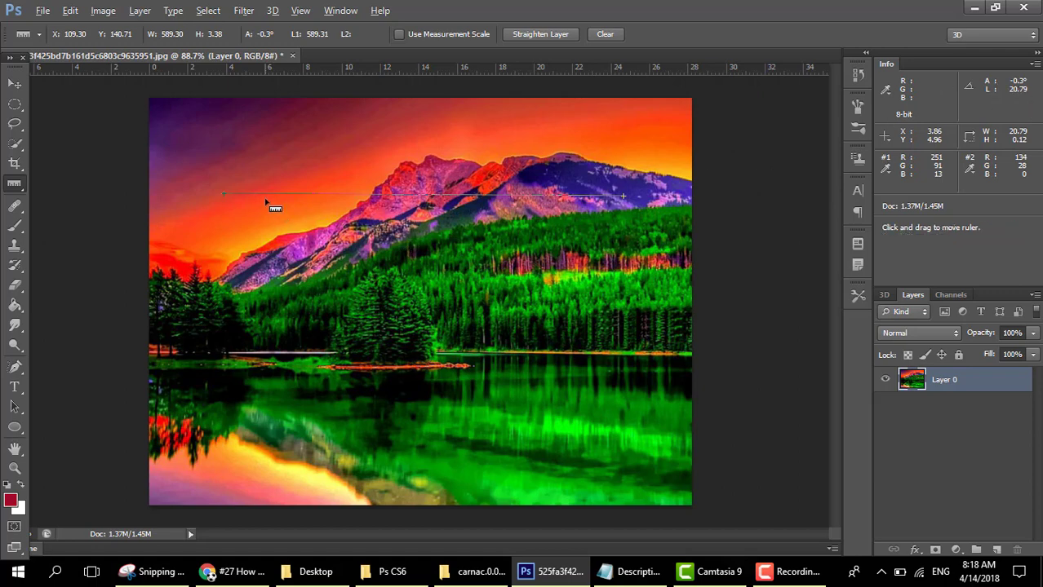
pyautogui.moveTo(388, 228); pyautogui.dragTo(382, 398)
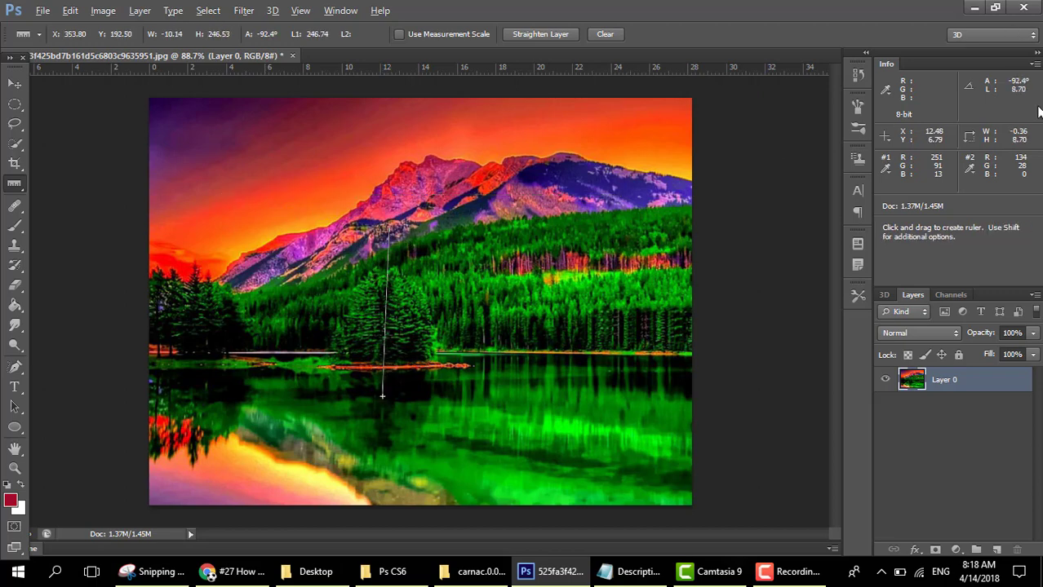
# Add a note reading "This is sky" on the purple sky and an empty second note on the canvas area beside the image
pyautogui.click(14, 184)
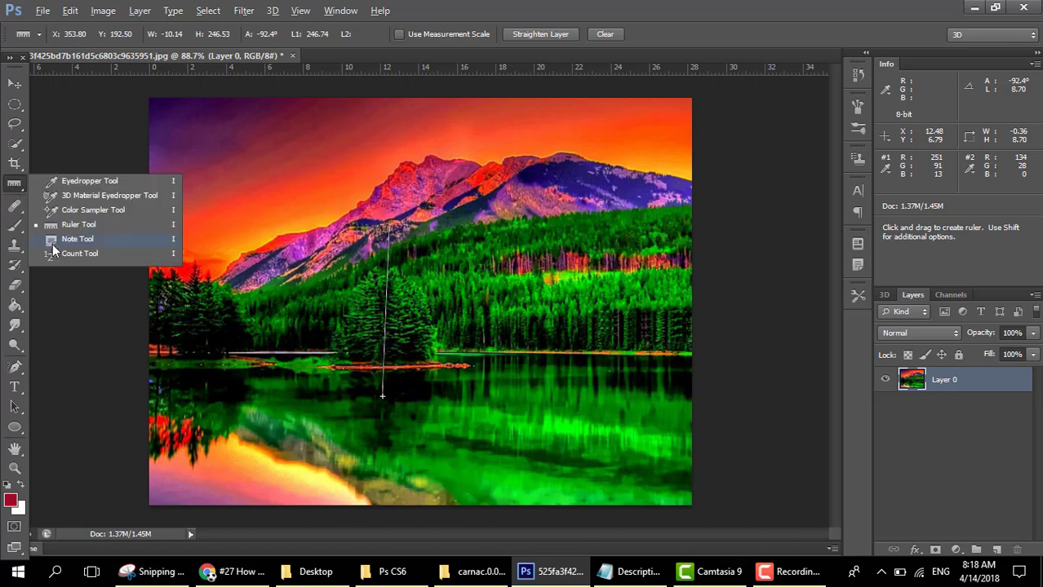
pyautogui.click(77, 239)
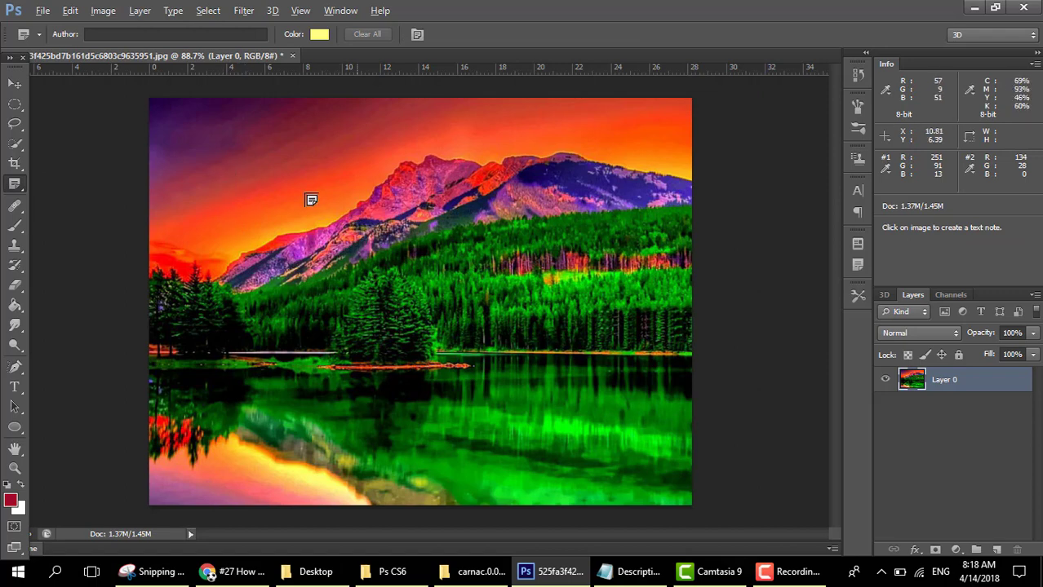
pyautogui.click(206, 161)
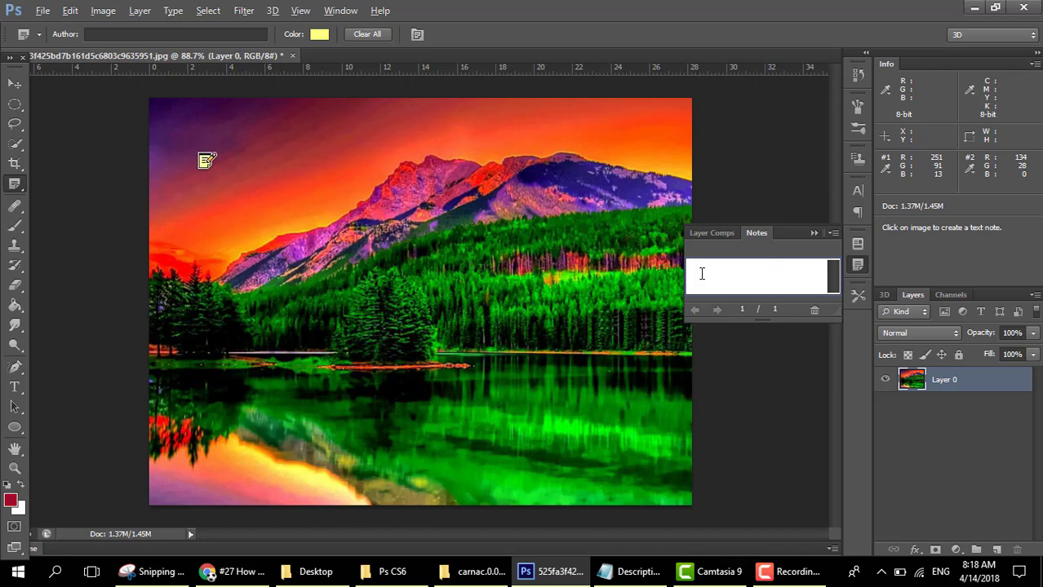
pyautogui.write('This is ')
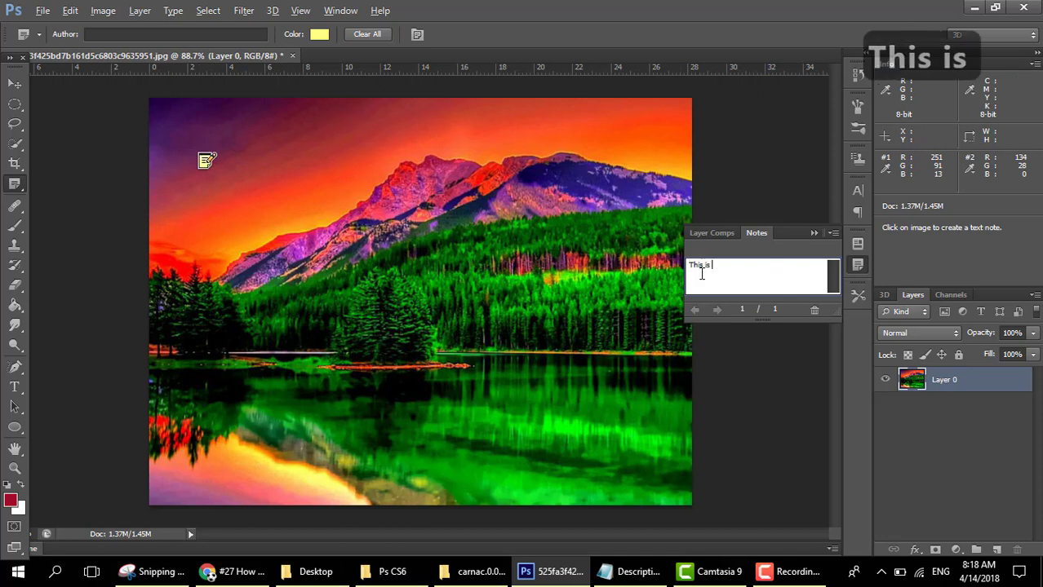
pyautogui.write('sky')
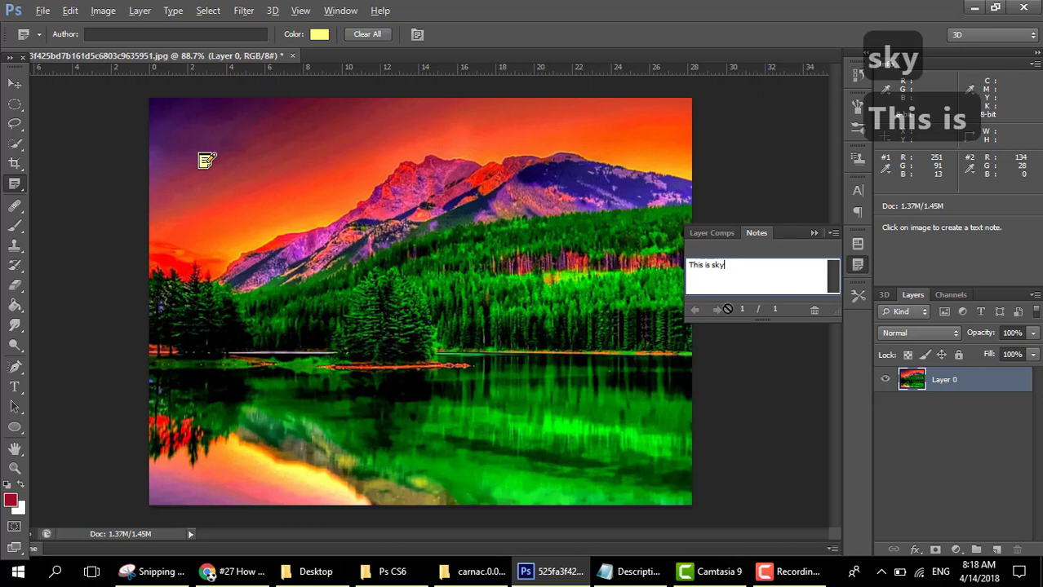
pyautogui.click(728, 378)
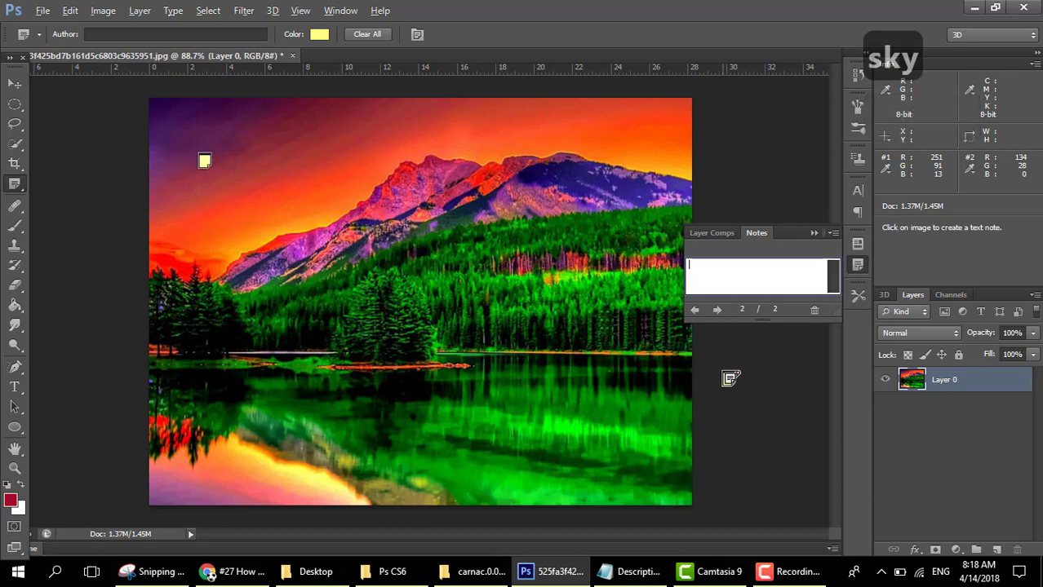
pyautogui.click(818, 233)
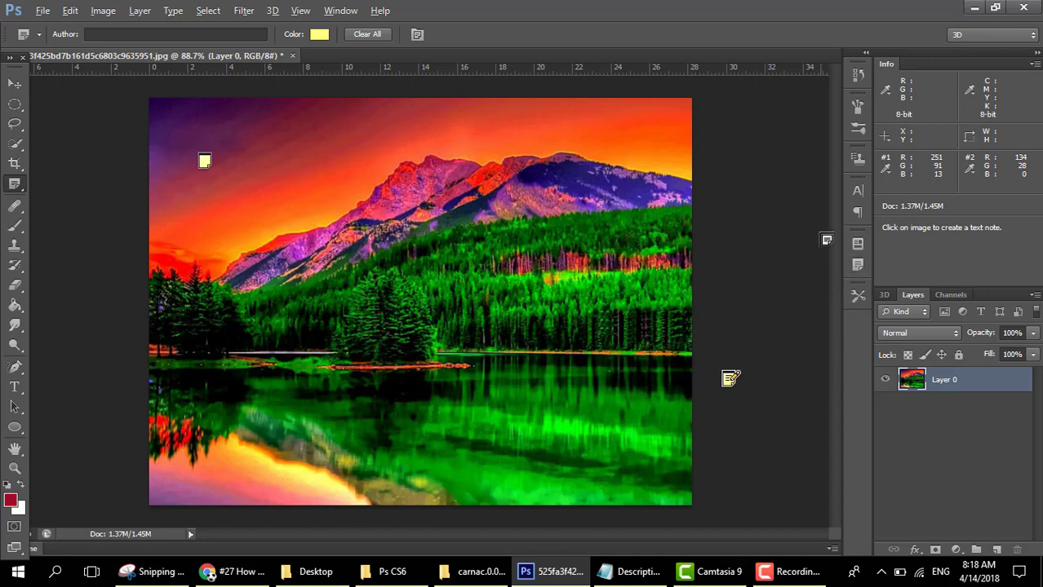
# Reopen the note on the purple sky to read its text
pyautogui.click(201, 157)
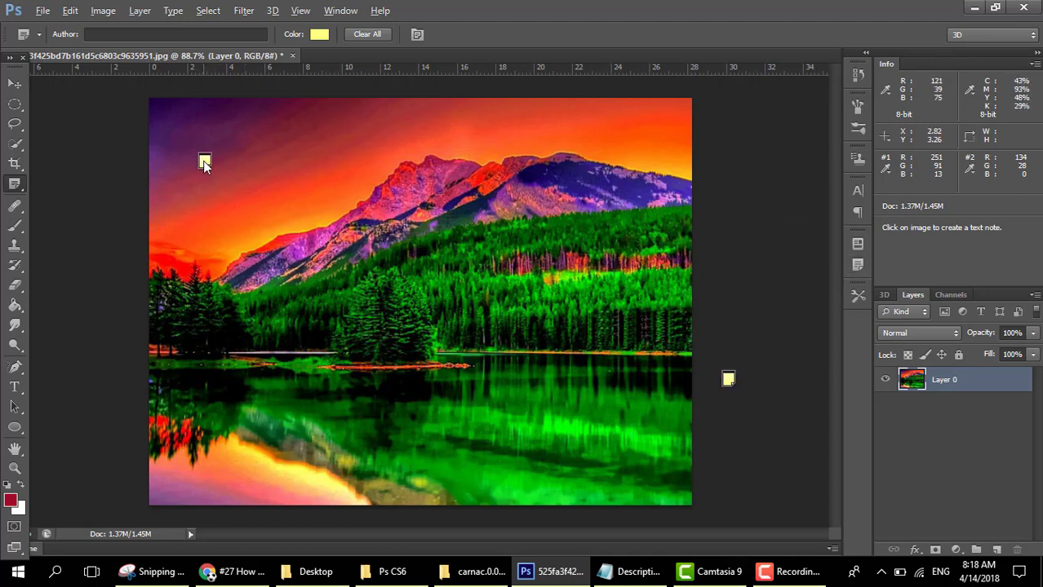
pyautogui.doubleClick(203, 160)
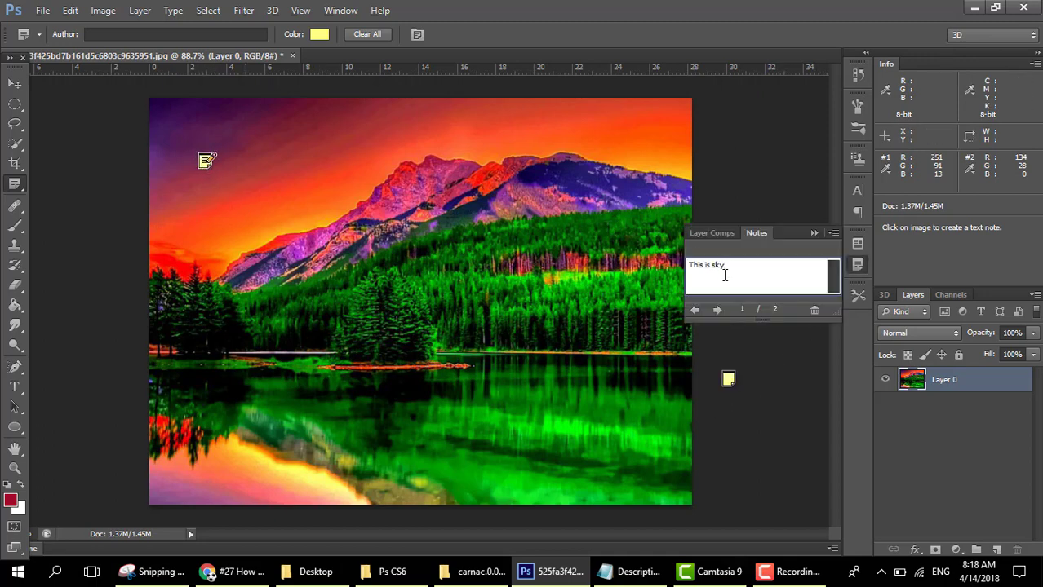
pyautogui.click(812, 234)
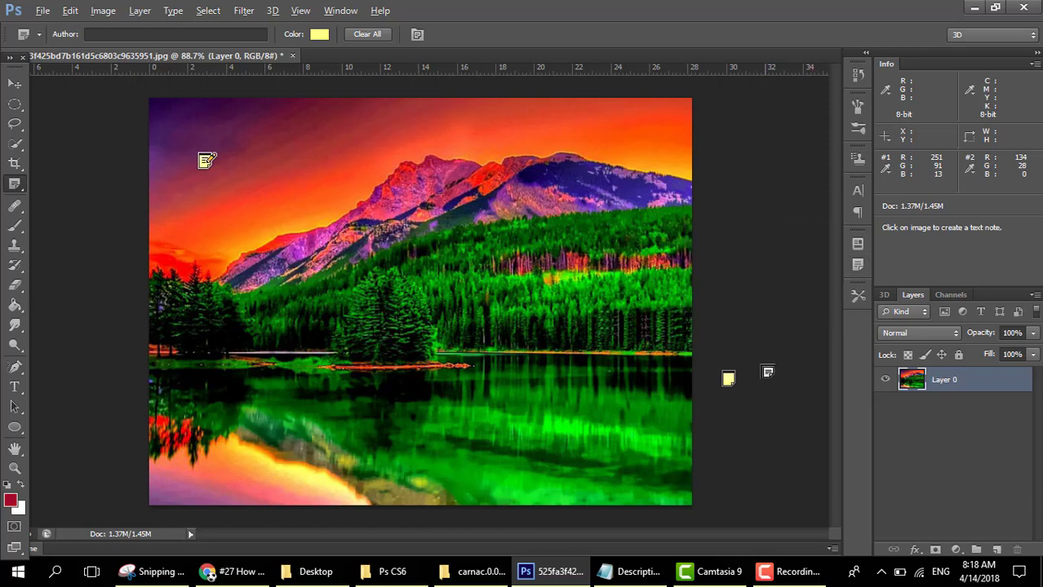
# Delete the empty note beside the image, and remove the remaining sky note by deleting all notes
pyautogui.rightClick(728, 377)
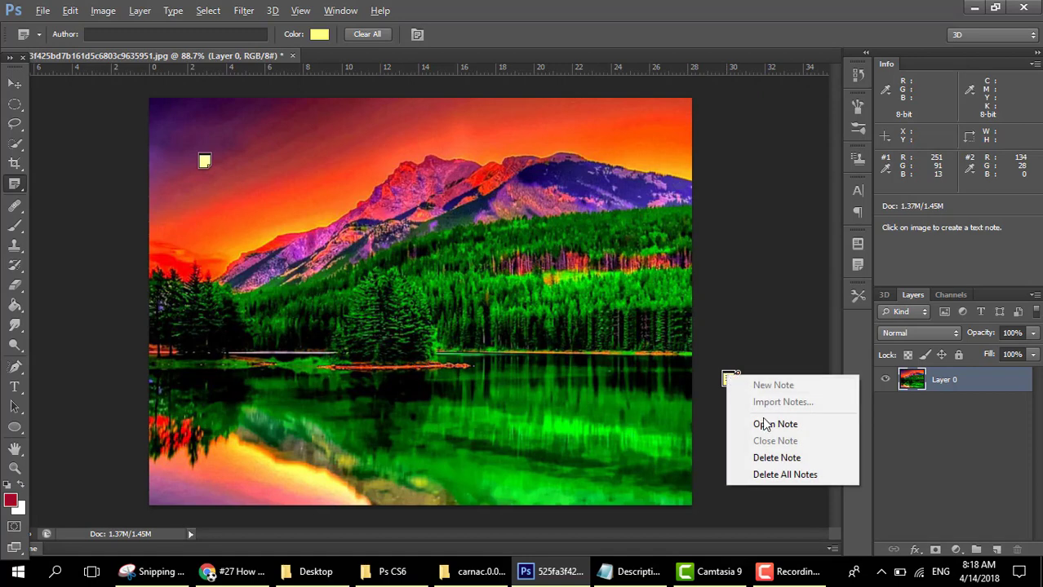
pyautogui.click(767, 456)
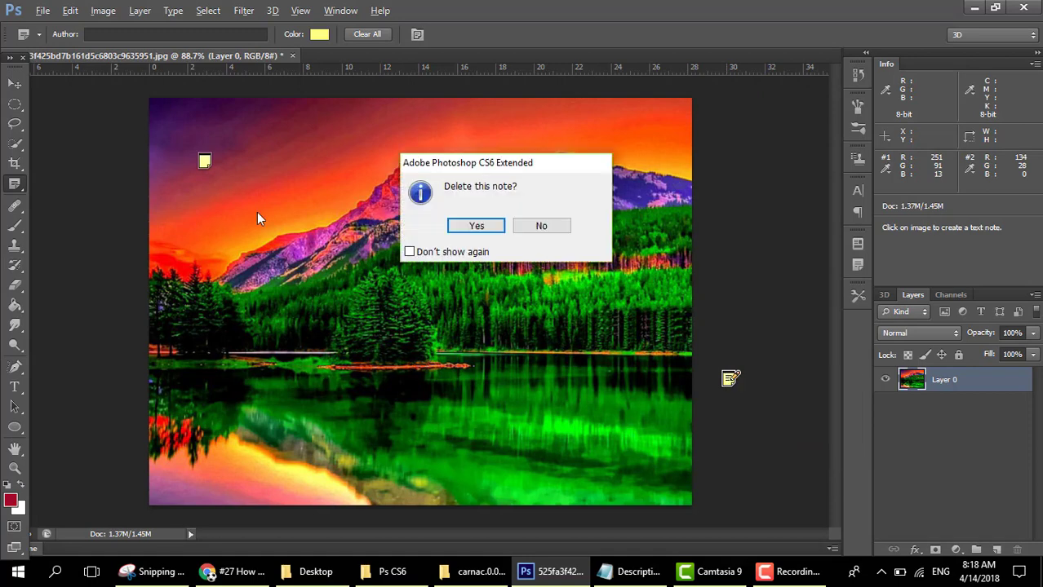
pyautogui.click(473, 226)
pyautogui.rightClick(204, 163)
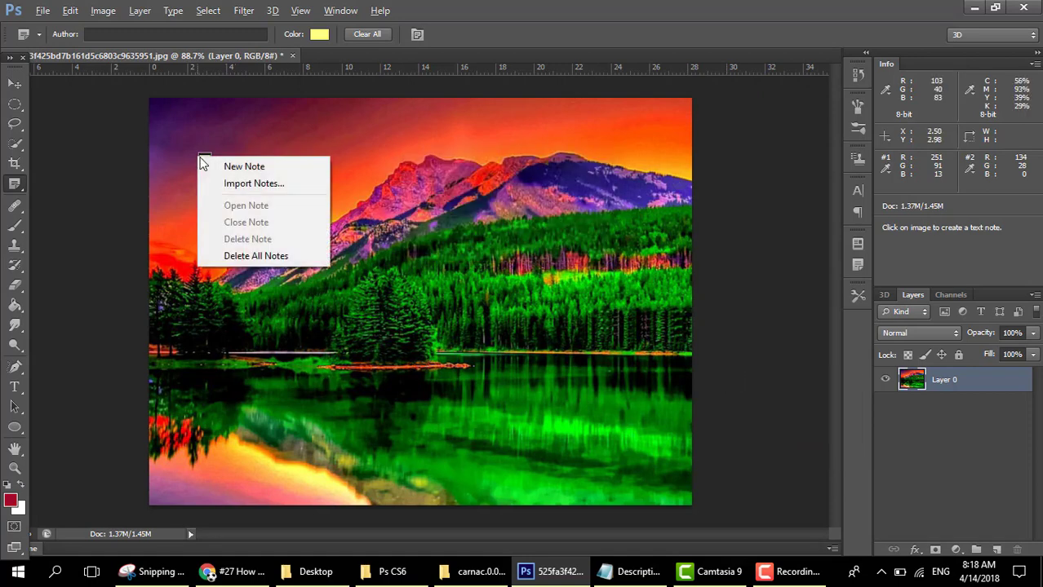
pyautogui.click(255, 256)
pyautogui.click(475, 226)
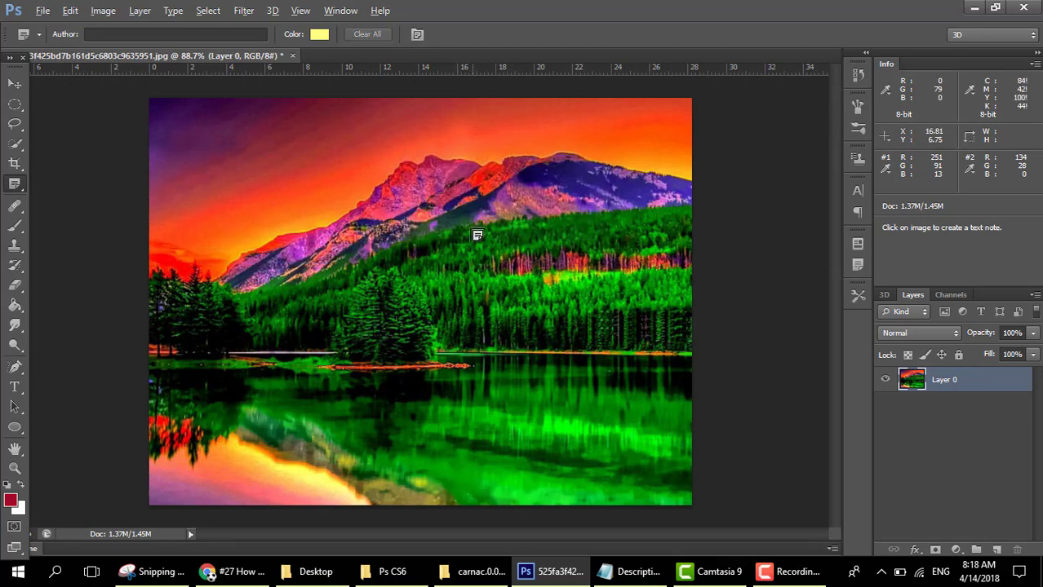
# Try to delete the landscape layer with the Move tool active
pyautogui.click(10, 208)
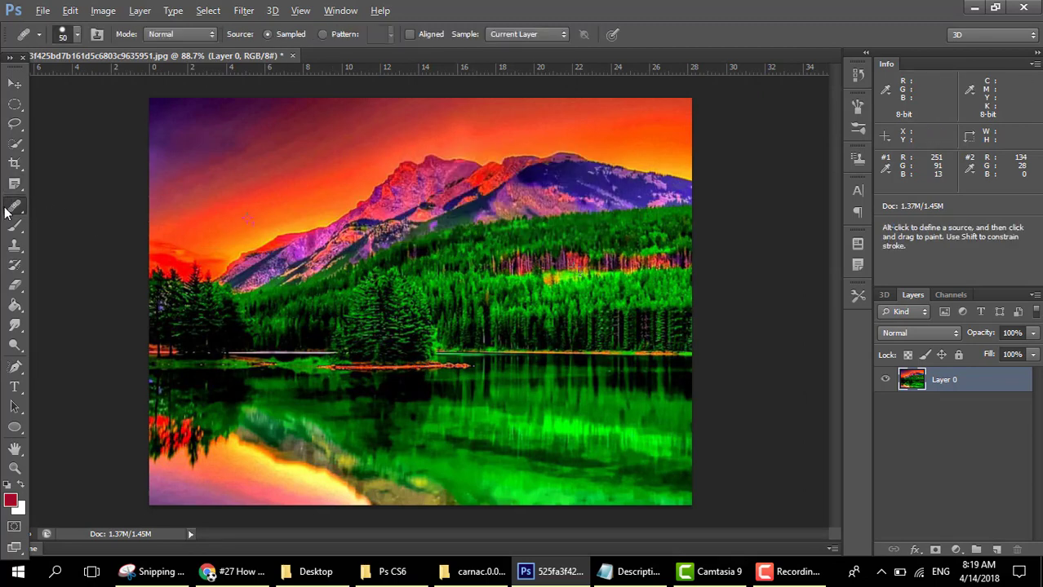
pyautogui.rightClick(5, 210)
pyautogui.click(6, 210)
pyautogui.press('v')
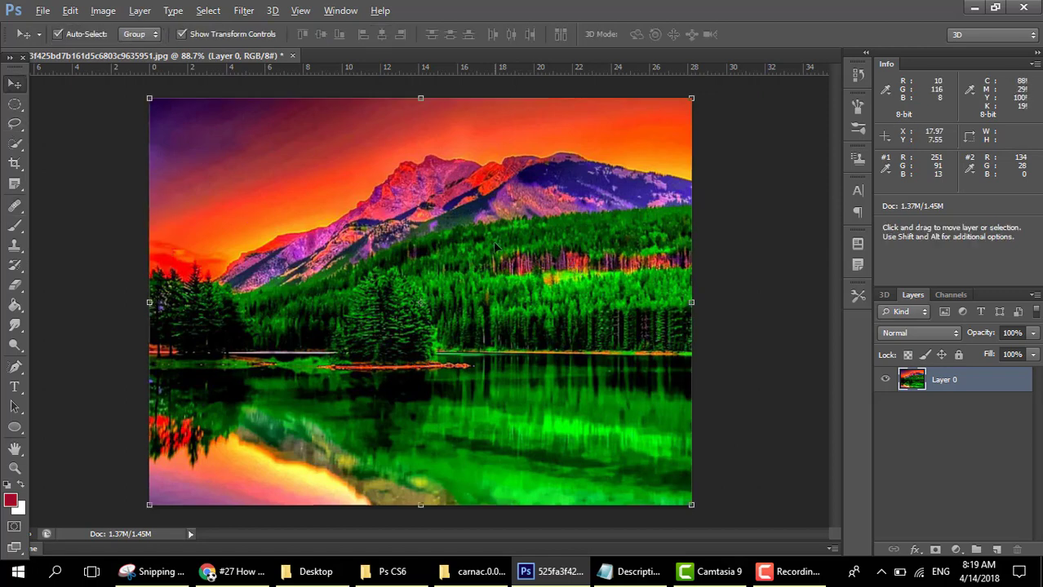
pyautogui.press('Delete')
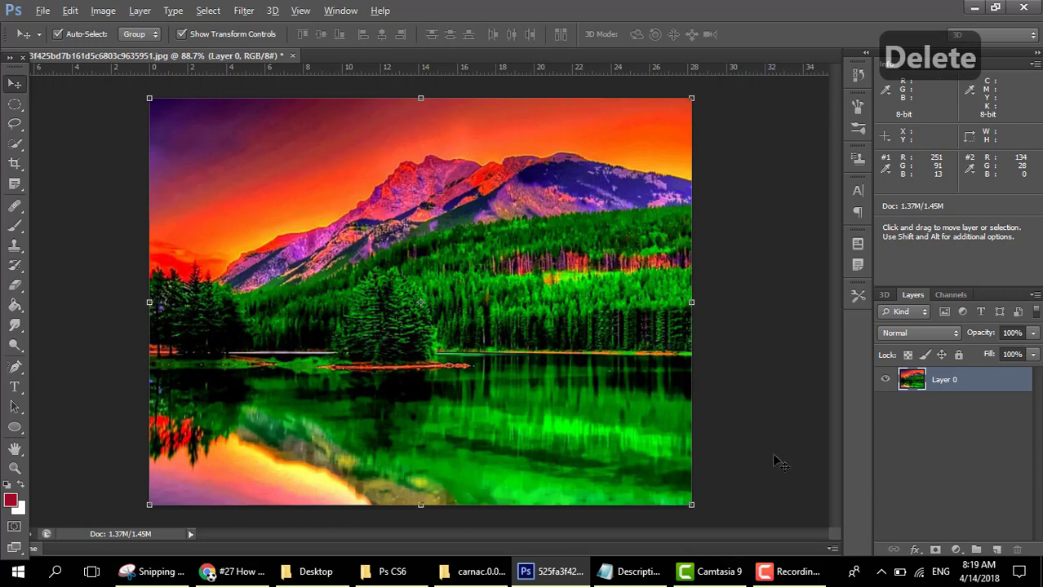
# Close the landscape image without saving and open the portrait How-To-Cure-Pimple-On-Face-At-Home-600x465.jpg from the desktop
pyautogui.click(292, 55)
pyautogui.click(540, 234)
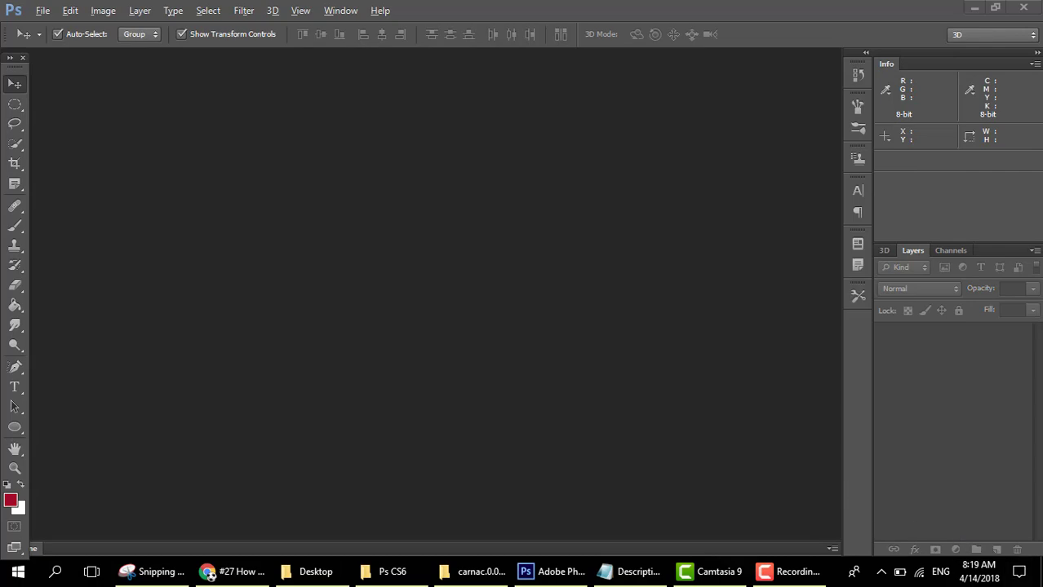
pyautogui.click(973, 7)
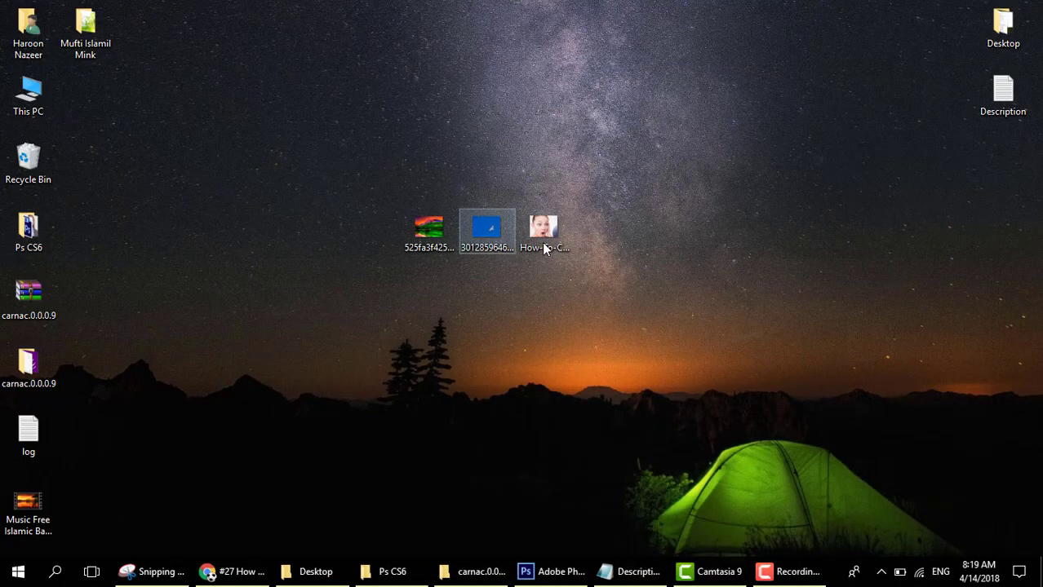
pyautogui.moveTo(545, 245); pyautogui.dragTo(419, 326)
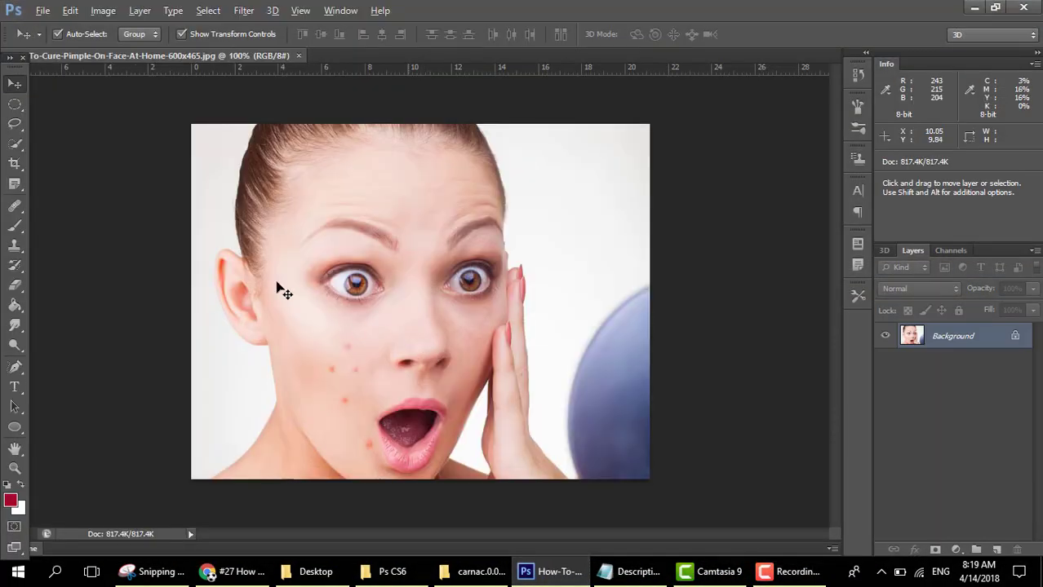
# Remove the five red pimples on the woman's cheek and beside her mouth with the Spot Healing Brush
pyautogui.click(16, 206)
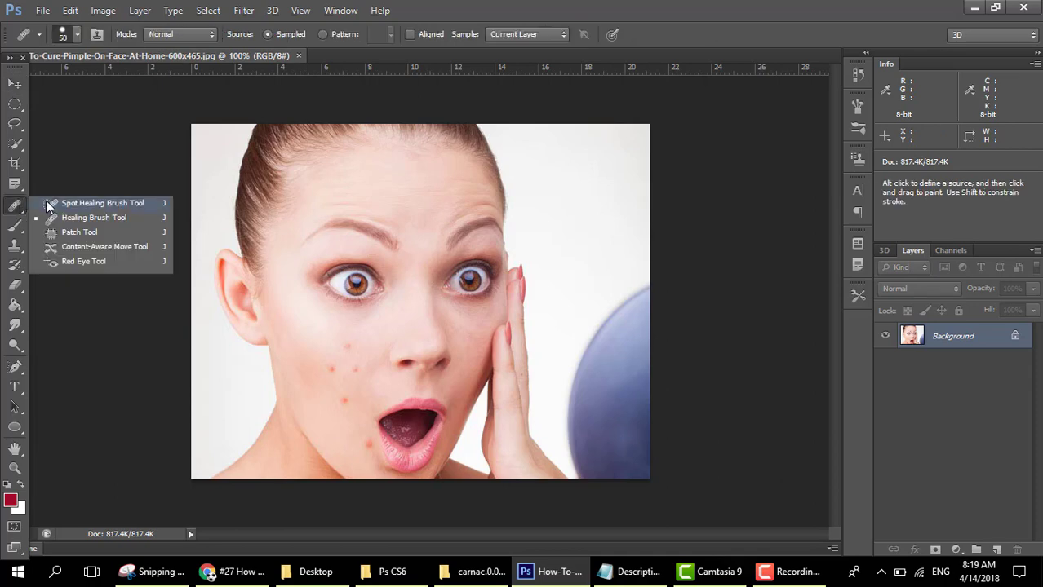
pyautogui.click(82, 203)
pyautogui.scroll(4, 301, 396)
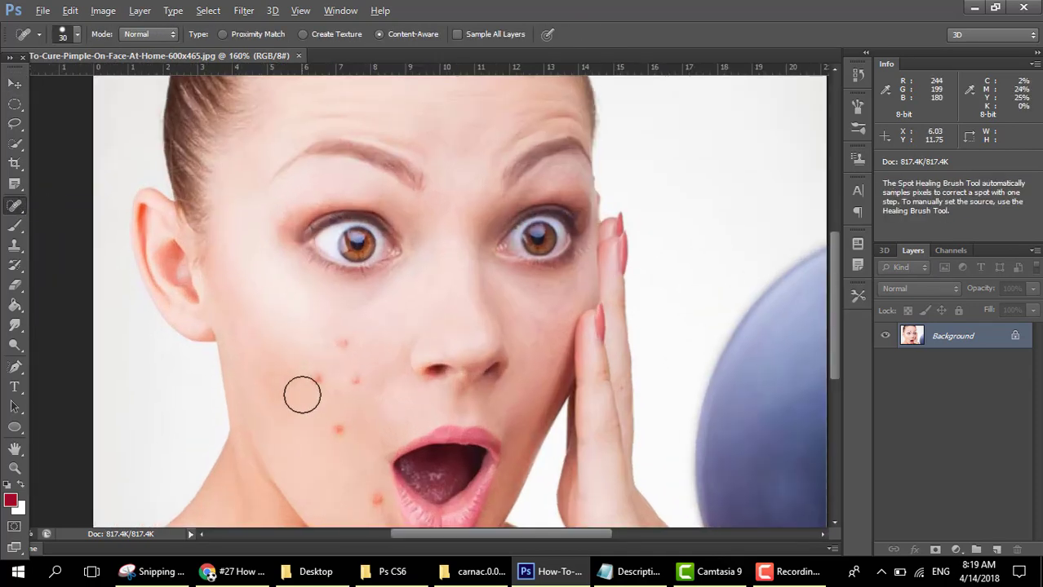
pyautogui.scroll(-1, 416, 408)
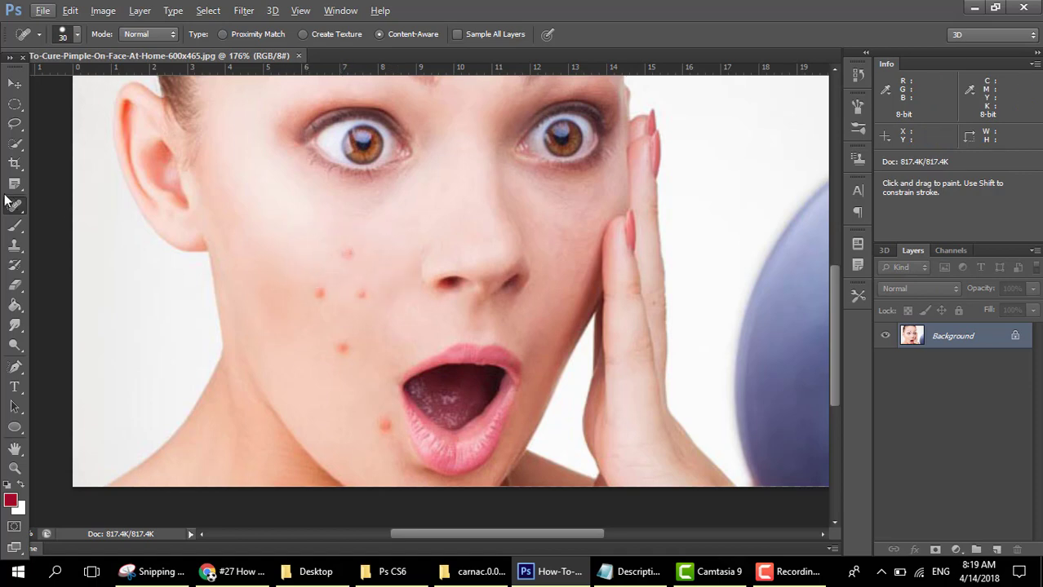
pyautogui.click(349, 253)
pyautogui.click(367, 299)
pyautogui.click(305, 291)
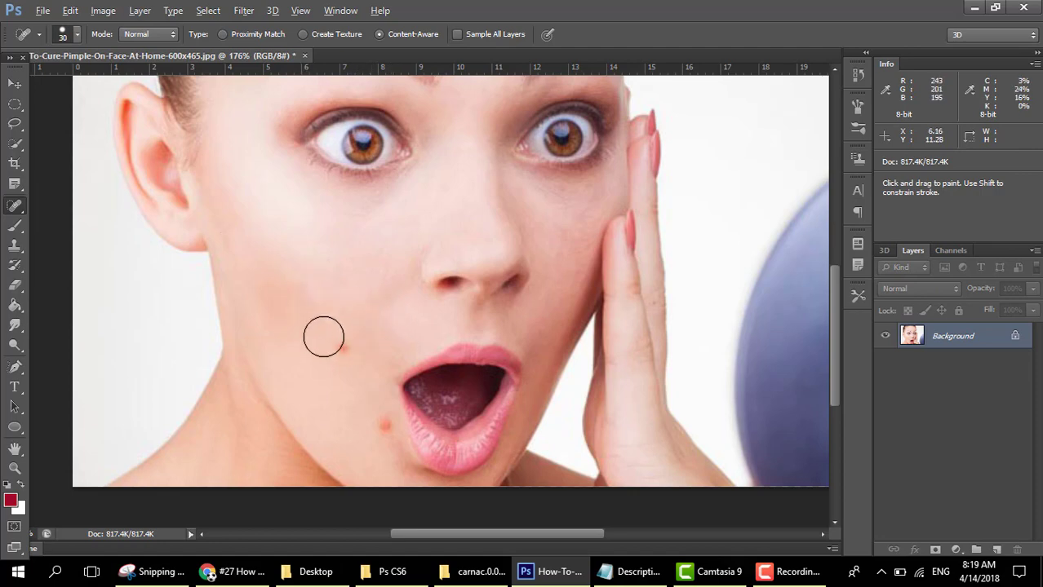
pyautogui.click(336, 345)
pyautogui.click(373, 425)
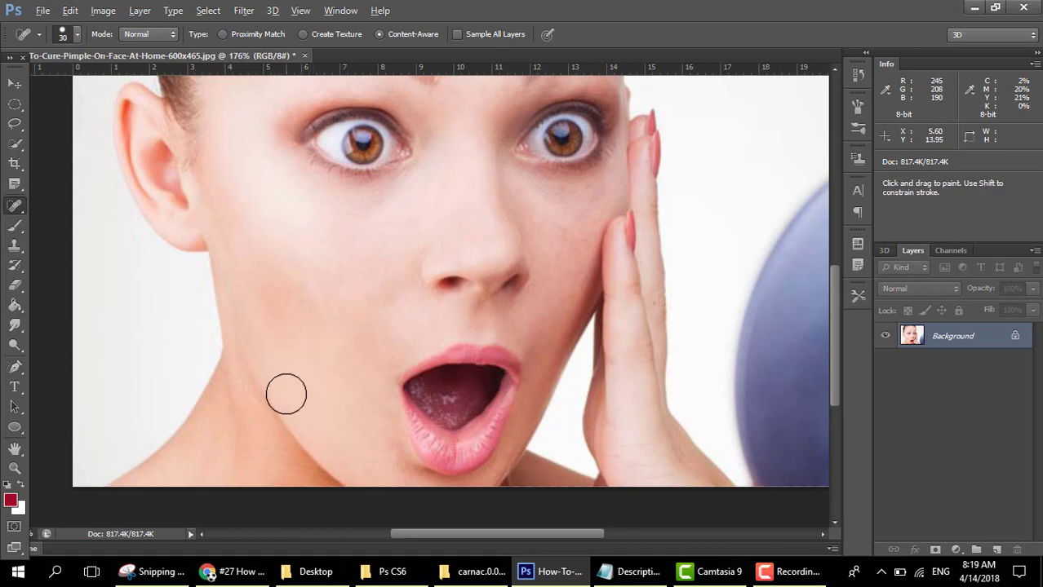
# Undo the Spot Healing Brush strokes to restore all the pimples on the woman's cheek and beside her mouth
pyautogui.scroll(-3, 293, 391)
pyautogui.press('alt')
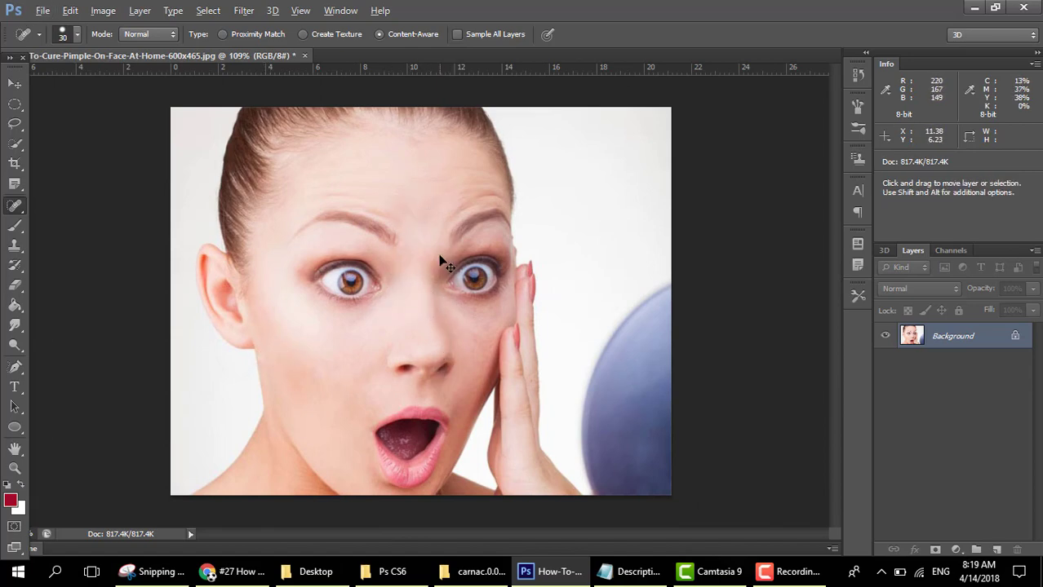
pyautogui.hotkey('ctrl', 'alt', 'z')
pyautogui.hotkey('ctrl', 'alt', 'z')
pyautogui.hotkey('ctrl', 'alt', 'z')
pyautogui.hotkey('ctrl', 'alt', 'z')
pyautogui.hotkey('ctrl', 'alt', 'z')
pyautogui.hotkey('ctrl', 'alt', 'z')
pyautogui.hotkey('ctrl', 'alt', 'z')
pyautogui.hotkey('ctrl', 'alt', 'z')
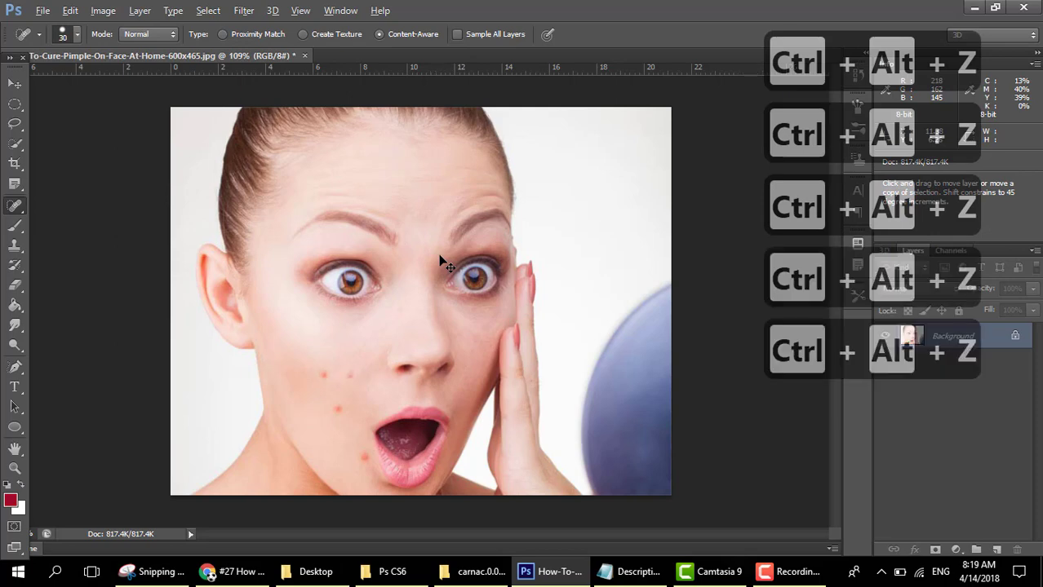
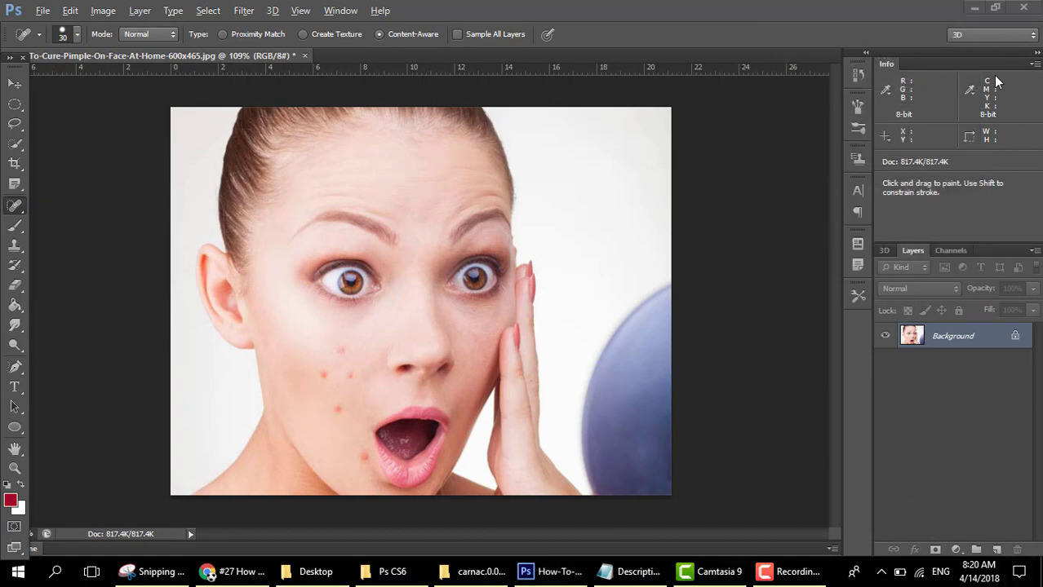
pyautogui.click(972, 7)
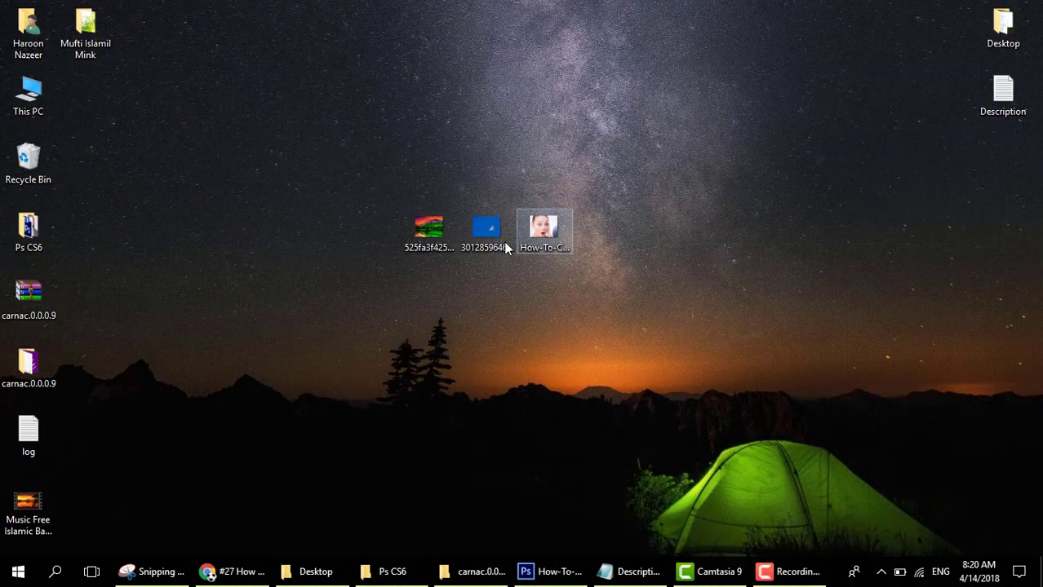
pyautogui.moveTo(504, 242); pyautogui.dragTo(697, 502)
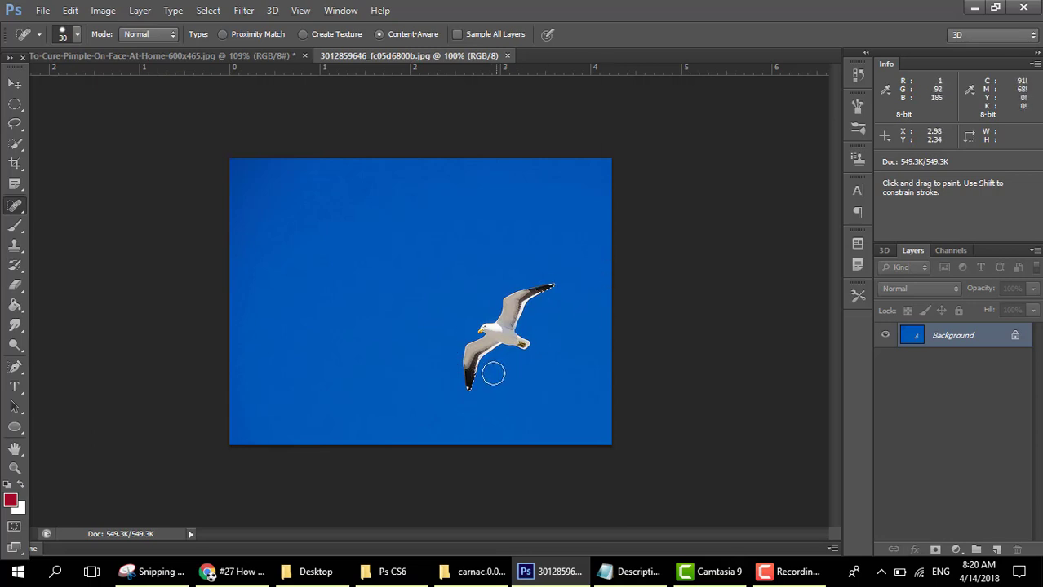
# Paint out the seagull with the Spot Healing Brush and undo the removal
pyautogui.scroll(2, 576, 391)
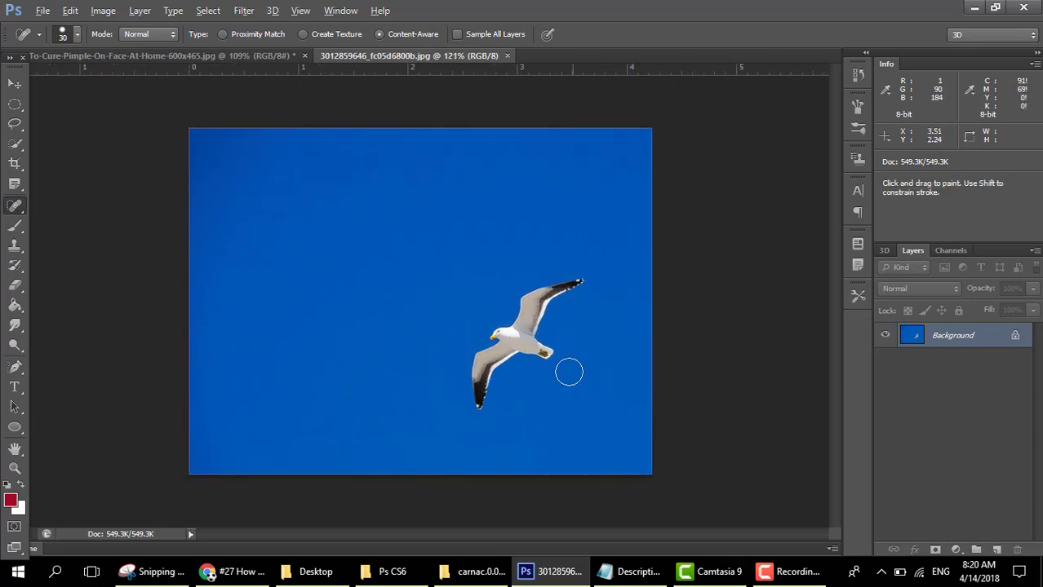
pyautogui.moveTo(546, 355)
pyautogui.mouseDown()
pyautogui.moveTo(494, 356)
pyautogui.moveTo(466, 399)
pyautogui.moveTo(462, 429)
pyautogui.moveTo(483, 400)
pyautogui.moveTo(488, 344)
pyautogui.moveTo(524, 304)
pyautogui.moveTo(588, 274)
pyautogui.moveTo(505, 349)
pyautogui.moveTo(522, 323)
pyautogui.moveTo(479, 354)
pyautogui.moveTo(514, 350)
pyautogui.mouseUp()
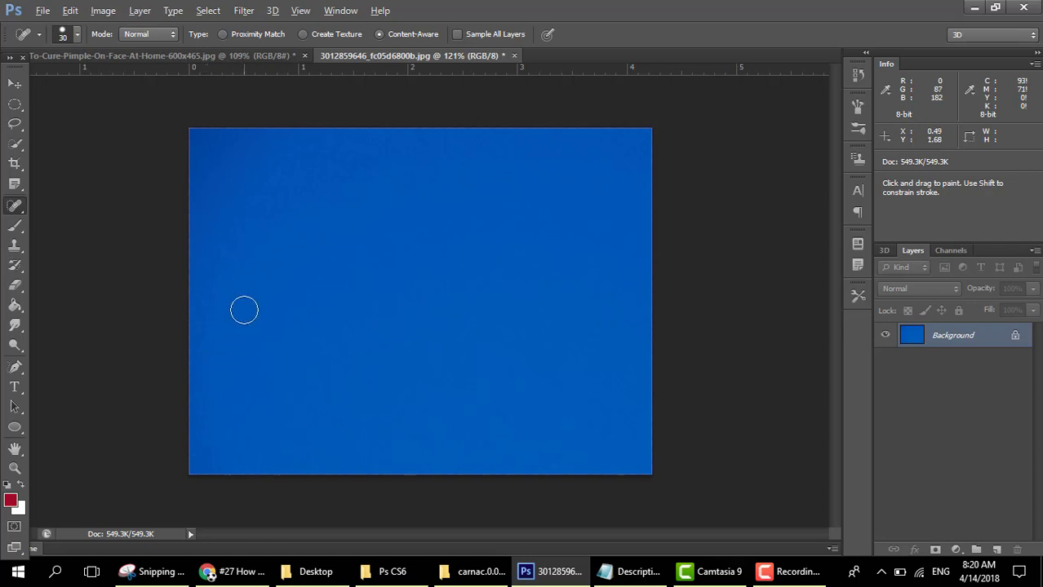
pyautogui.hotkey('ctrl', 'alt', 'z')
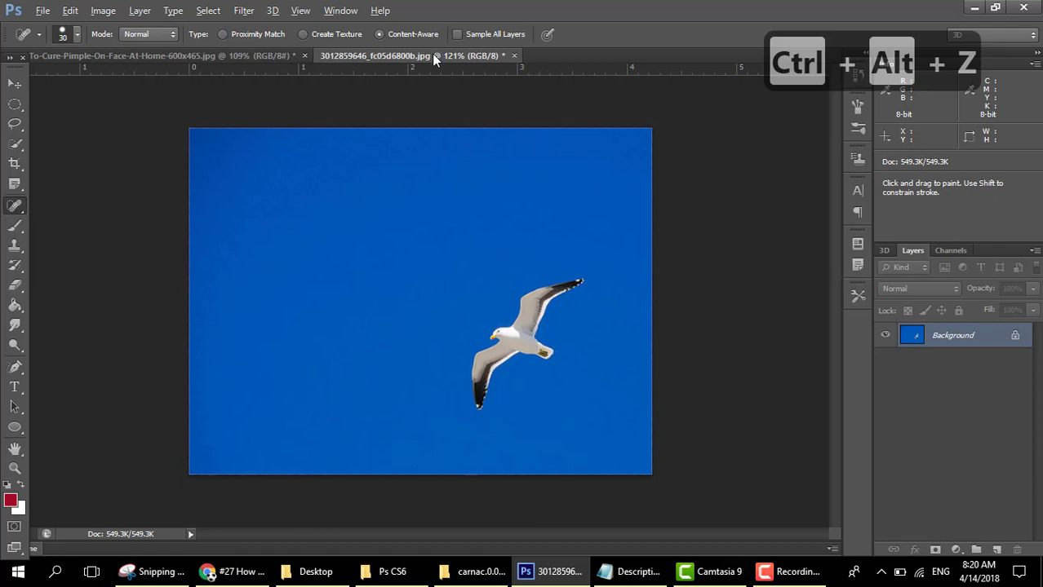
# Return to the portrait, activate the Healing Brush and sample clean skin on the forehead as the source
pyautogui.click(200, 54)
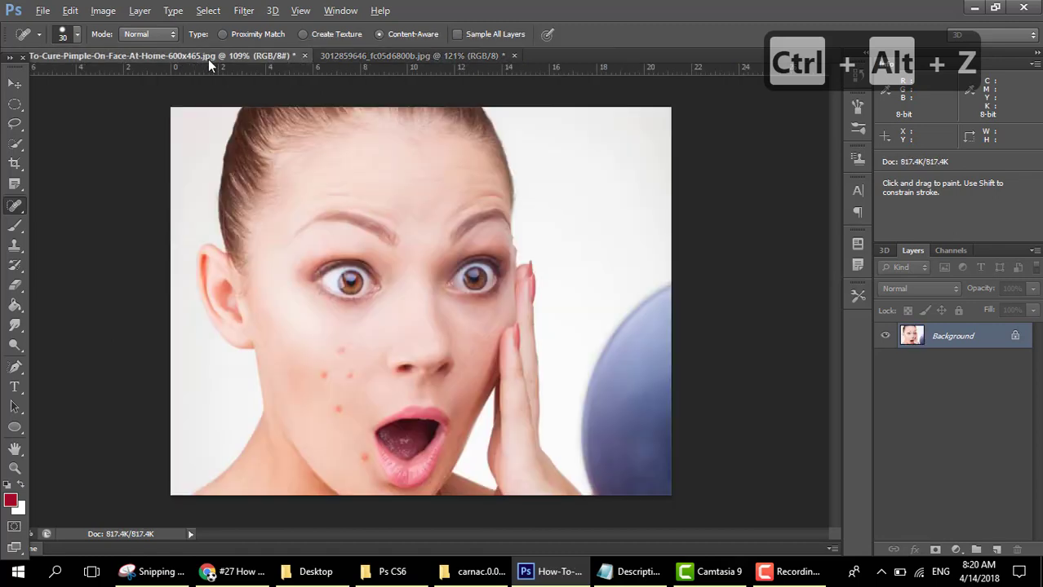
pyautogui.rightClick(8, 203)
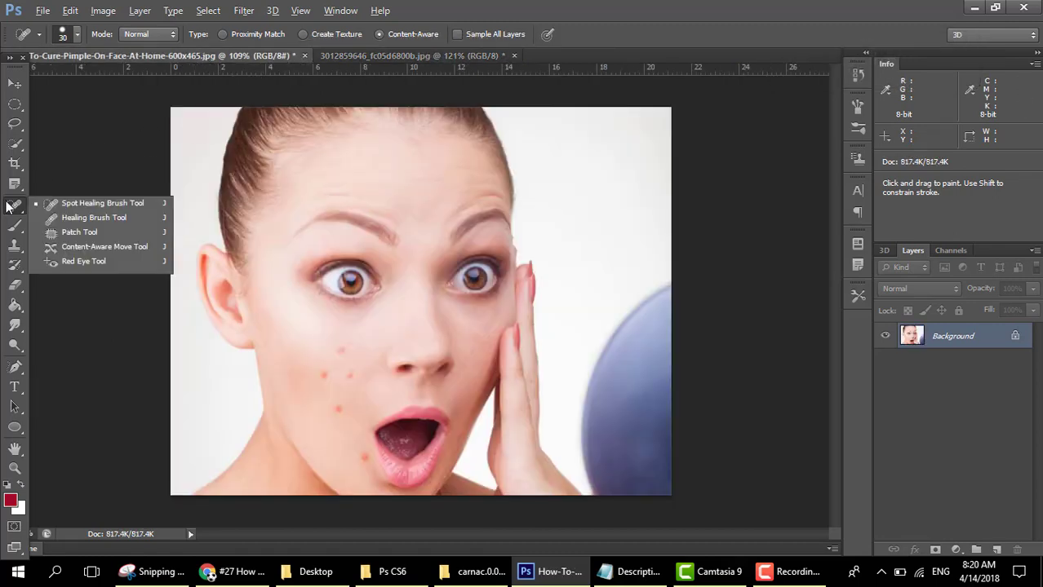
pyautogui.click(77, 218)
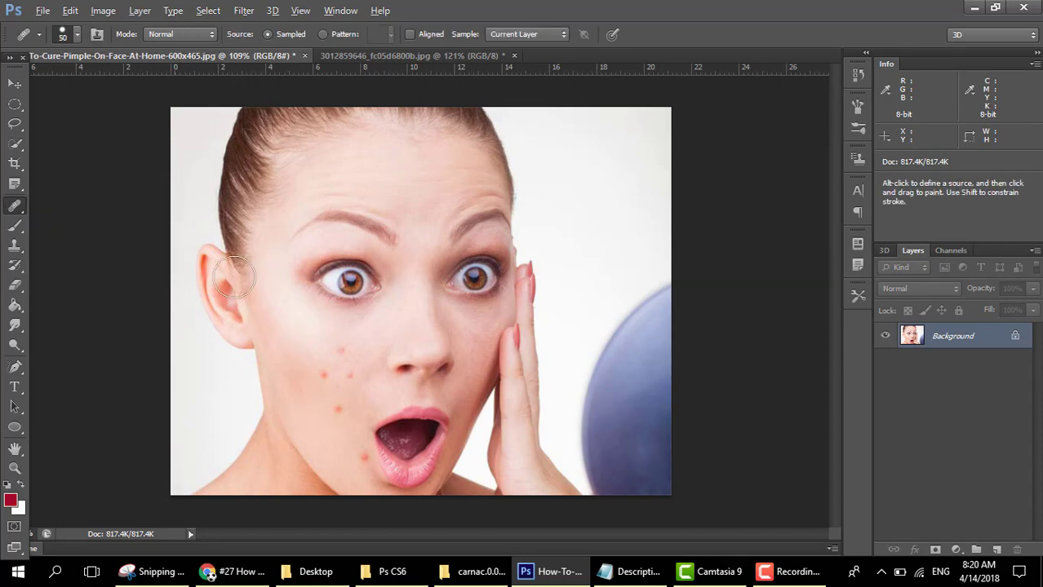
pyautogui.press('alt')
pyautogui.keyDown('alt'); pyautogui.click(294, 345); pyautogui.keyUp('alt')
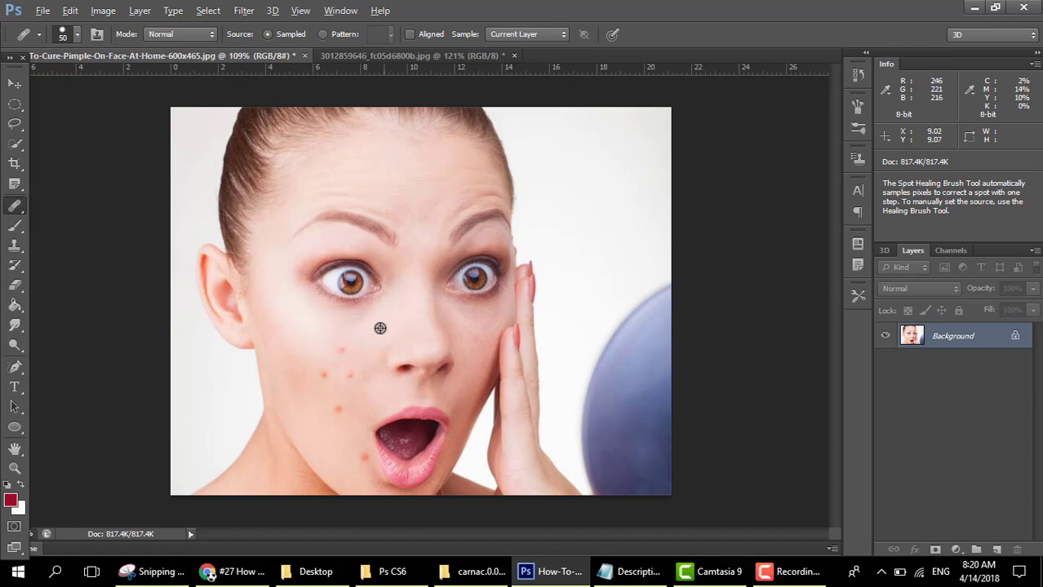
pyautogui.keyDown('alt'); pyautogui.click(362, 163); pyautogui.keyUp('alt')
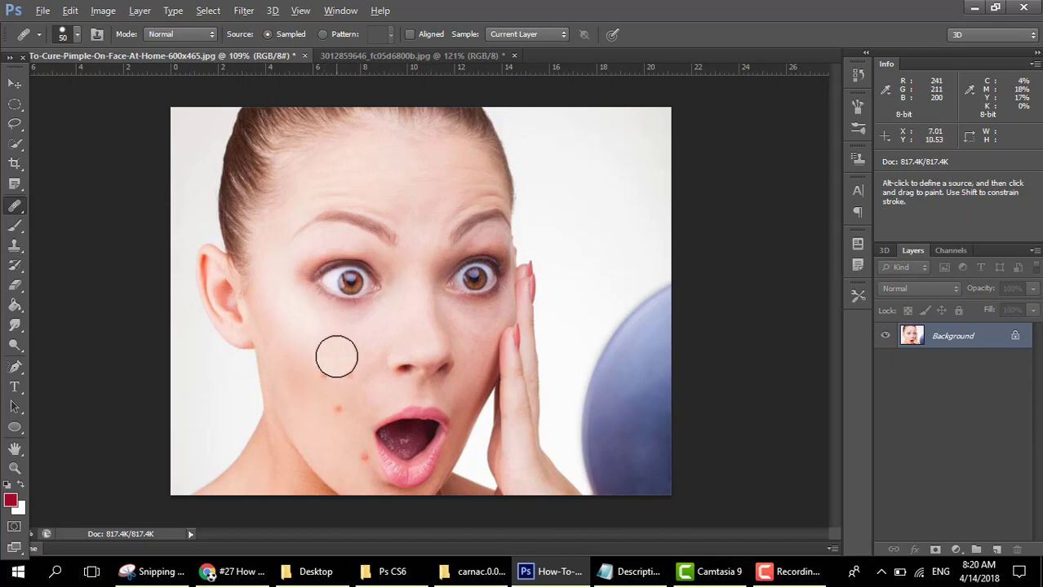
# Remove the five pimples on the cheek and beside the mouth with the Healing Brush
pyautogui.scroll(3, 338, 363)
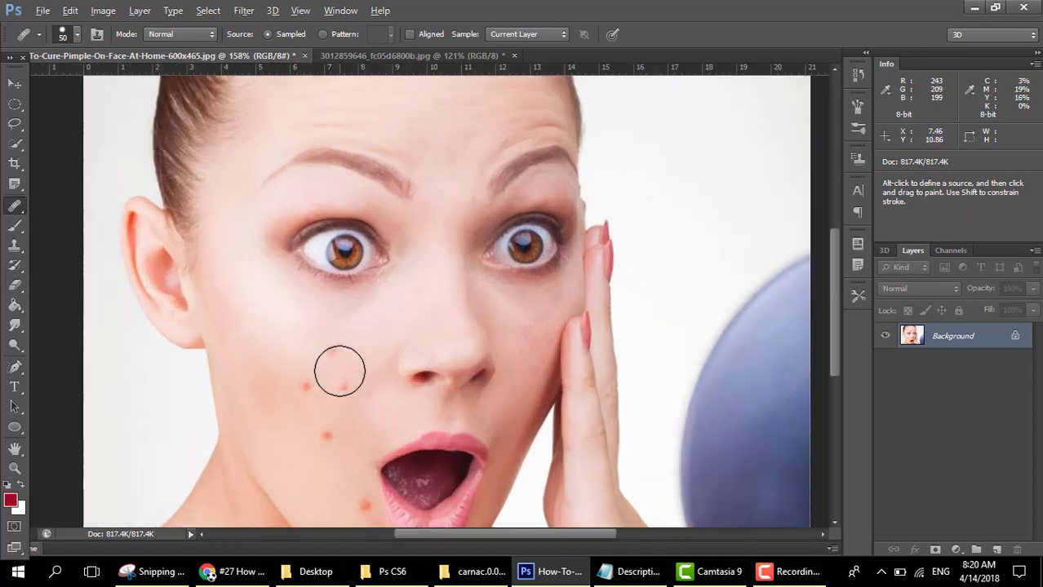
pyautogui.click(332, 345)
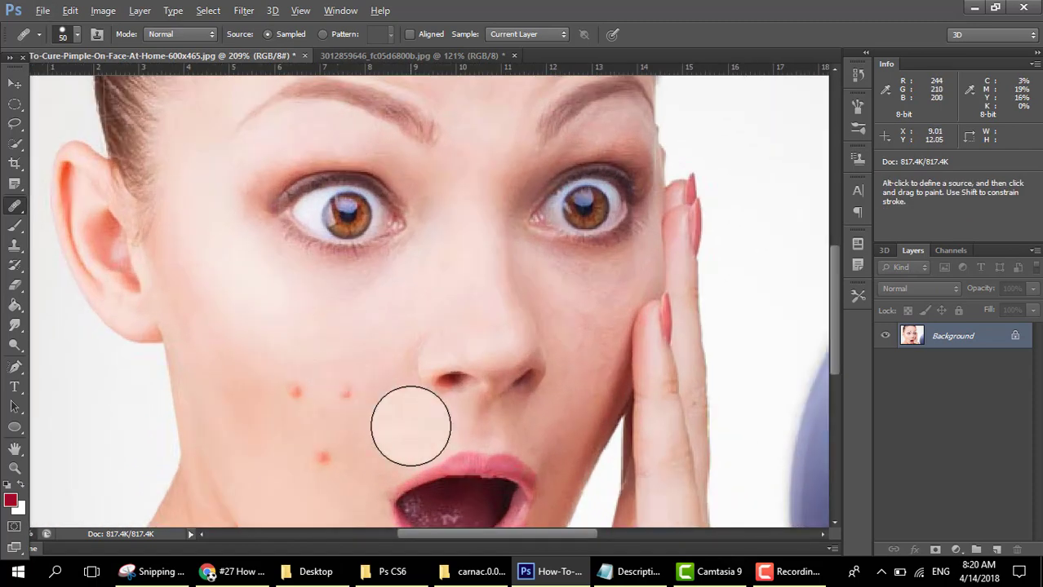
pyautogui.scroll(-2, 410, 423)
pyautogui.scroll(-2, 403, 408)
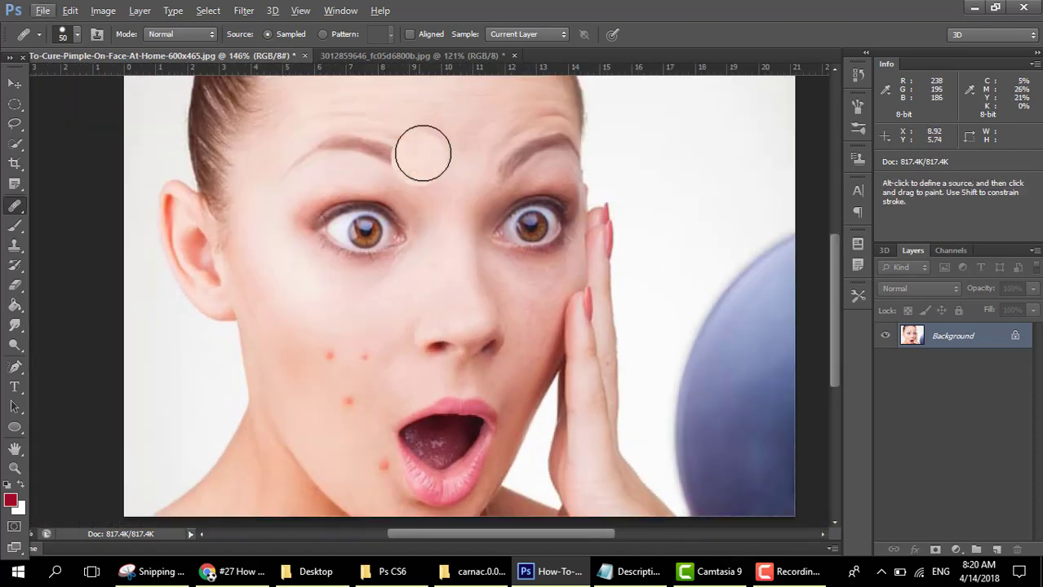
pyautogui.scroll(-1, 421, 151)
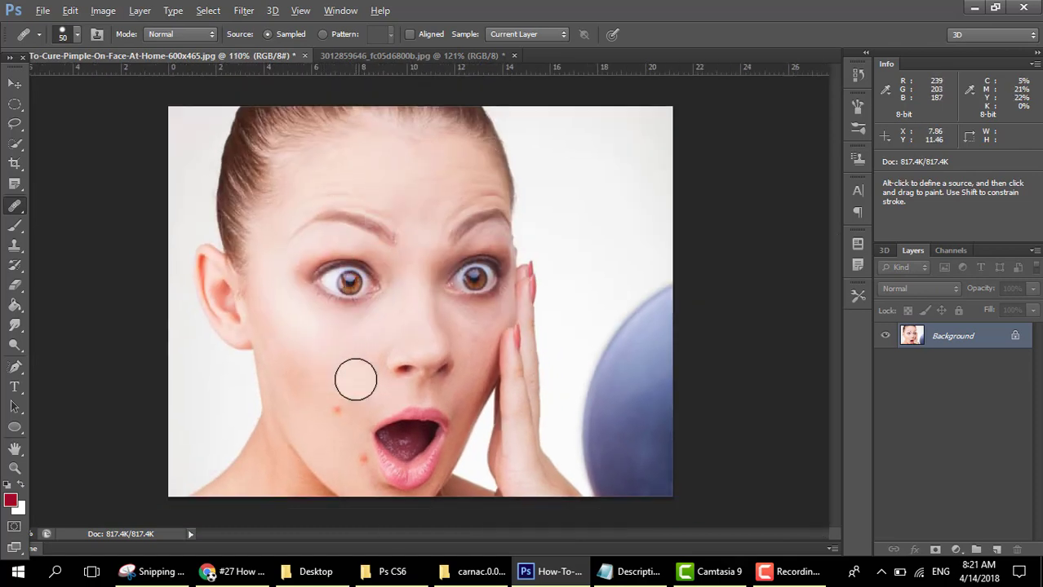
pyautogui.click(344, 404)
pyautogui.click(354, 467)
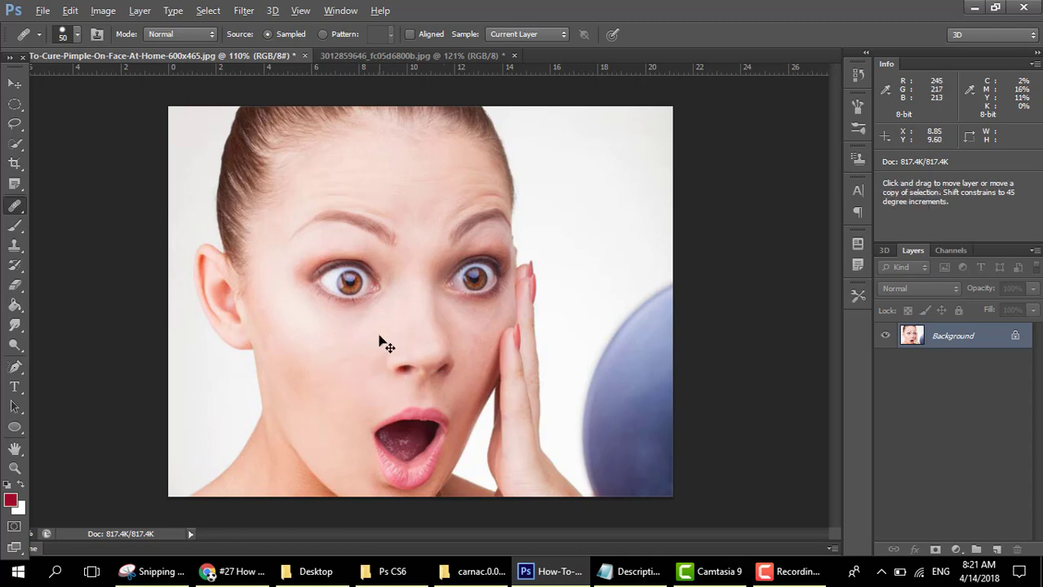
# Undo the Healing Brush repairs to restore the five pimples
pyautogui.hotkey('ctrl', 'alt', 'z')
pyautogui.hotkey('ctrl', 'alt', 'z')
pyautogui.hotkey('ctrl', 'alt', 'z')
pyautogui.hotkey('ctrl', 'alt', 'z')
pyautogui.hotkey('ctrl', 'alt', 'z')
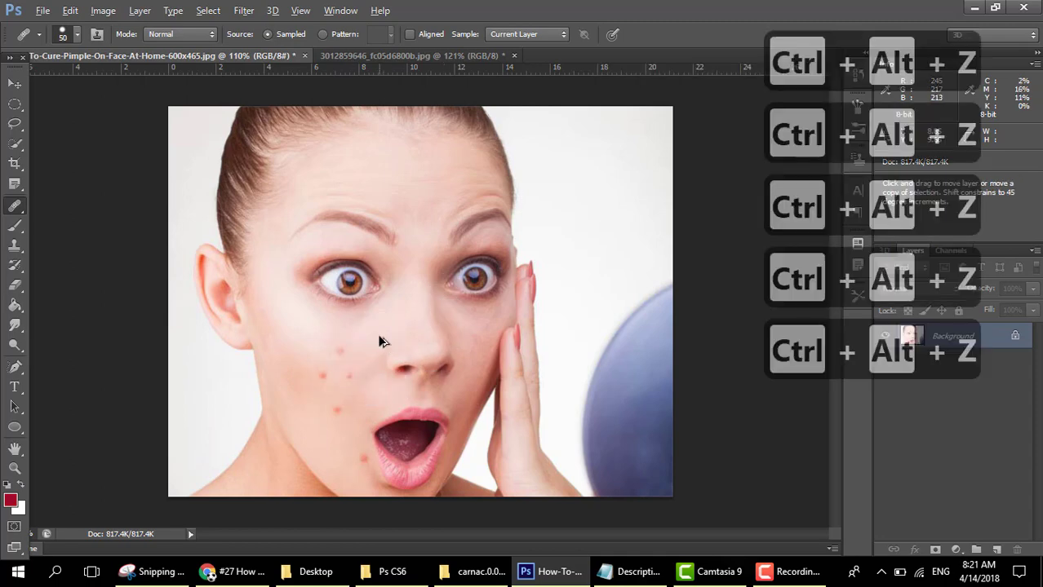
# Outline the uppermost cheek pimple with the Patch tool, replace it with nearby clean skin and deselect
pyautogui.rightClick(15, 210)
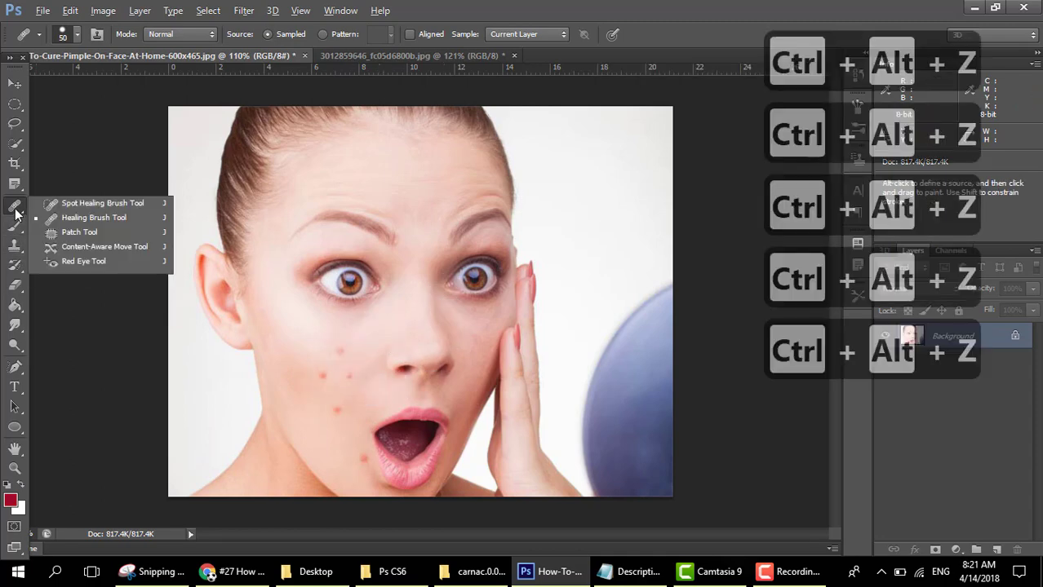
pyautogui.click(61, 235)
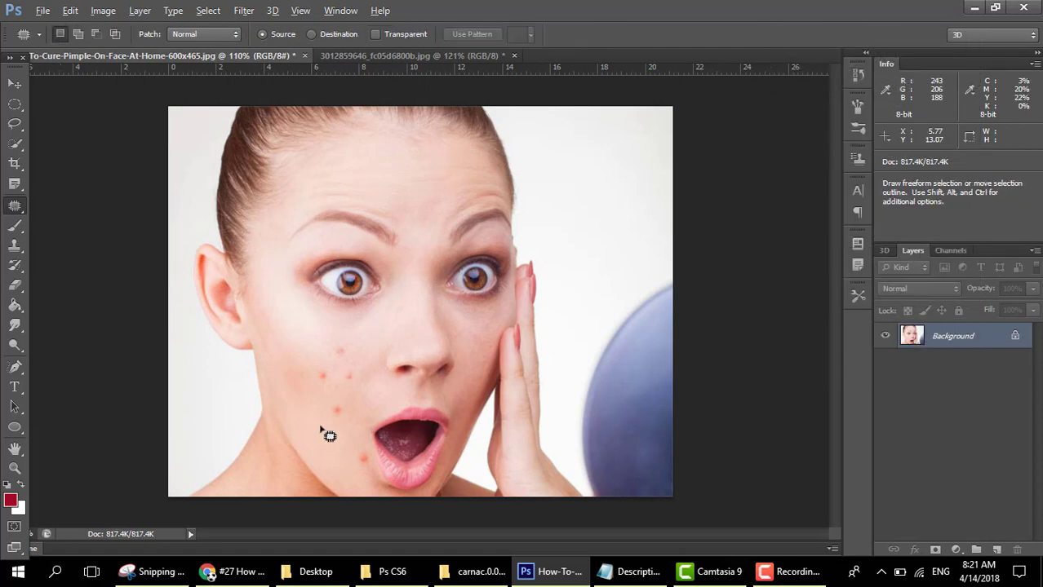
pyautogui.scroll(6, 326, 432)
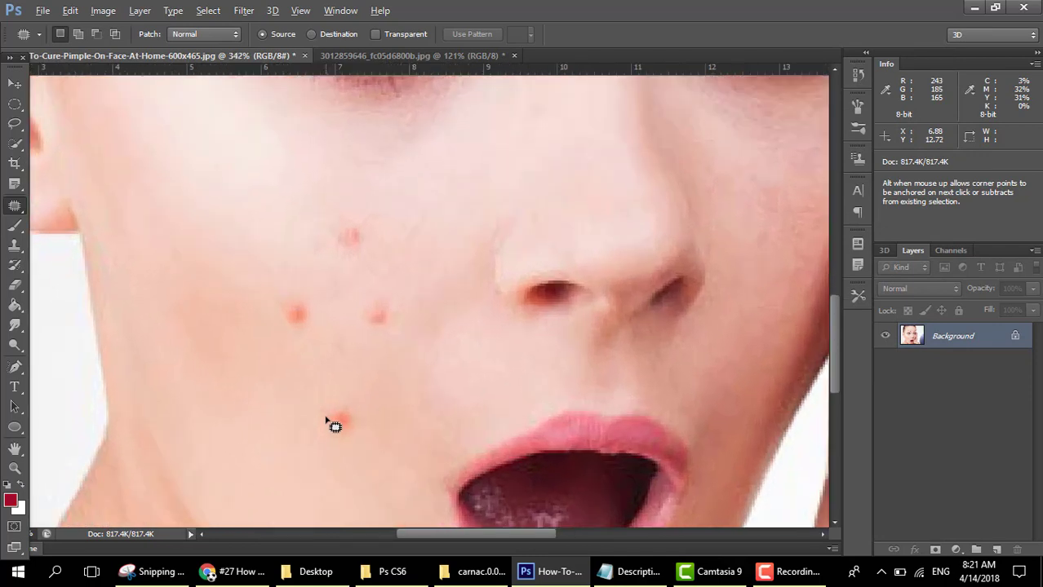
pyautogui.scroll(3, 342, 383)
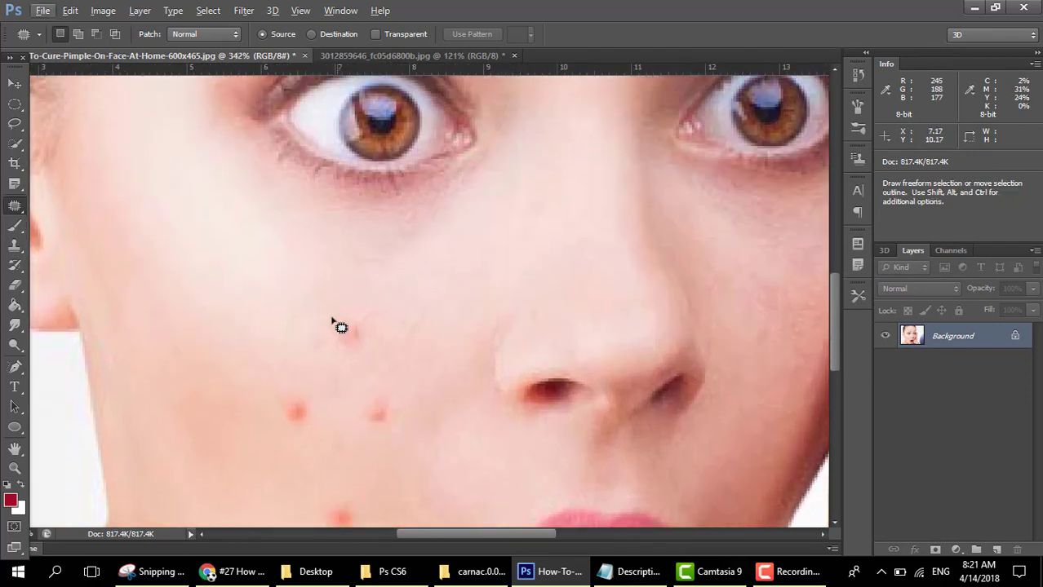
pyautogui.moveTo(336, 316)
pyautogui.mouseDown()
pyautogui.moveTo(365, 315)
pyautogui.moveTo(385, 328)
pyautogui.moveTo(385, 350)
pyautogui.moveTo(354, 359)
pyautogui.moveTo(338, 316)
pyautogui.mouseUp()
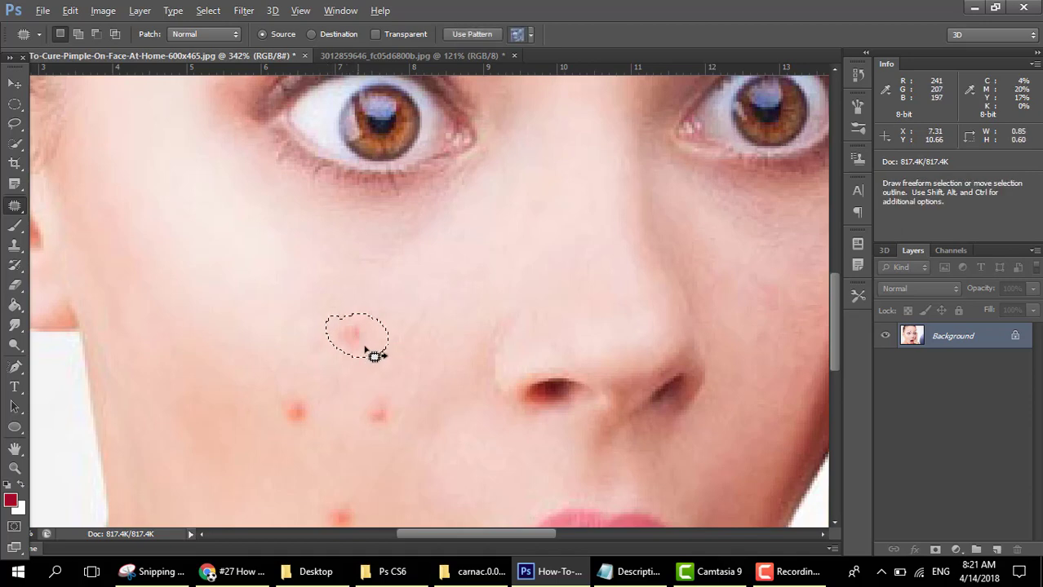
pyautogui.moveTo(375, 350); pyautogui.dragTo(303, 347)
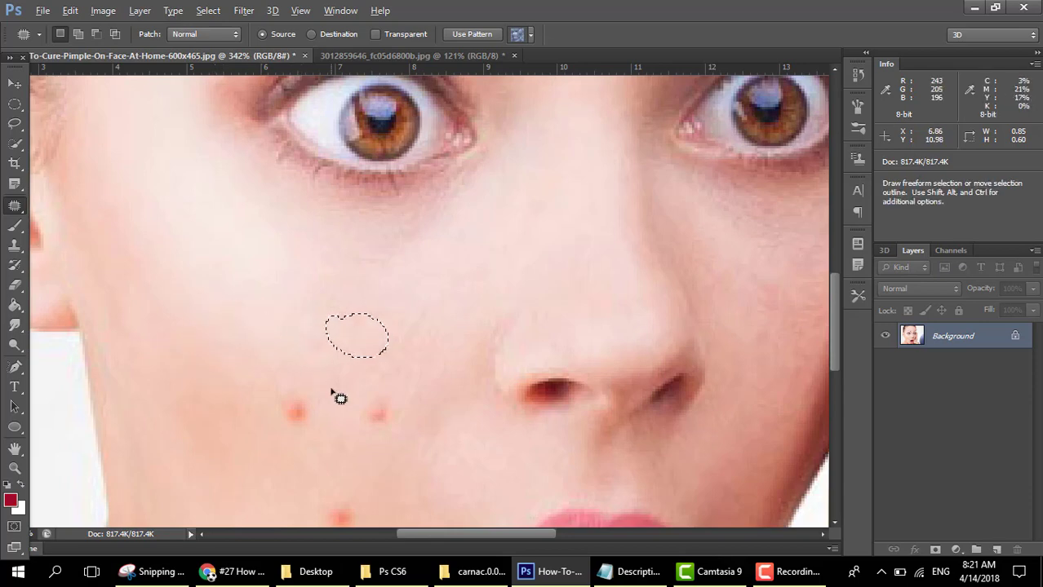
pyautogui.scroll(-2, 339, 396)
pyautogui.hotkey('ctrl', 'd')
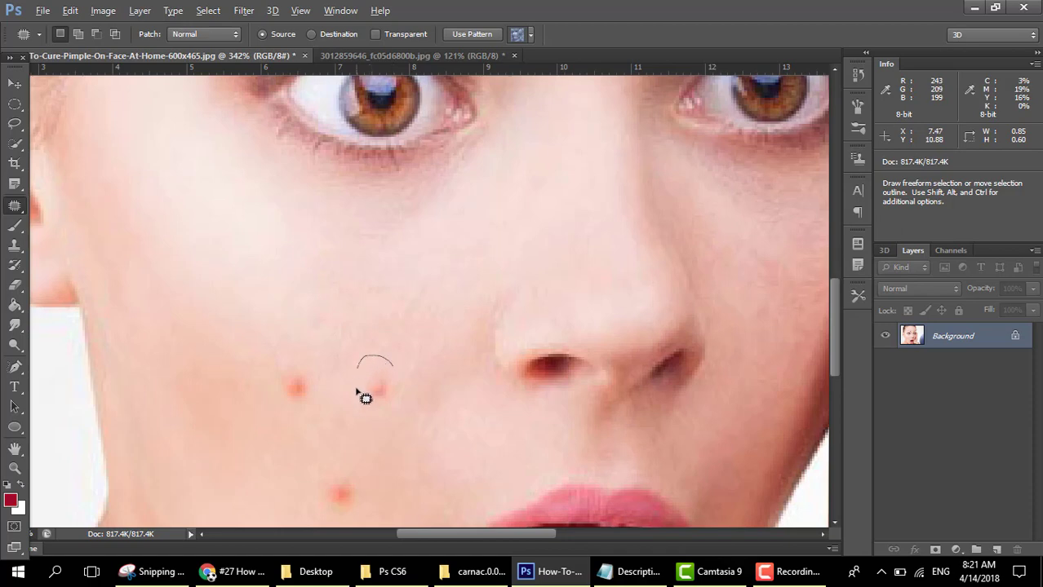
# Patch the two side-by-side pimples in the middle of the cheek with clean skin and clear the selection
pyautogui.moveTo(356, 391)
pyautogui.mouseDown()
pyautogui.moveTo(389, 415)
pyautogui.moveTo(417, 390)
pyautogui.moveTo(389, 362)
pyautogui.moveTo(419, 389)
pyautogui.moveTo(446, 379)
pyautogui.mouseUp()
pyautogui.moveTo(313, 349)
pyautogui.mouseDown()
pyautogui.moveTo(316, 404)
pyautogui.moveTo(294, 407)
pyautogui.moveTo(275, 372)
pyautogui.moveTo(314, 353)
pyautogui.moveTo(247, 405)
pyautogui.moveTo(245, 377)
pyautogui.mouseUp()
pyautogui.scroll(-3, 253, 387)
pyautogui.hotkey('ctrl', 'd')
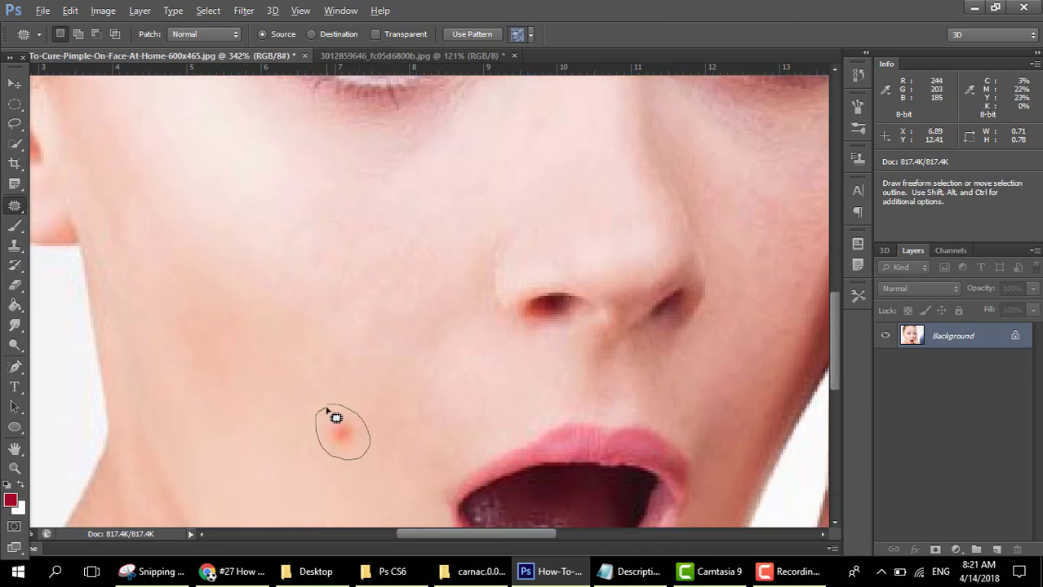
# Patch the lower cheek pimple and the one beside the mouth with clean skin, clearing the selection after each
pyautogui.moveTo(335, 418); pyautogui.dragTo(342, 378)
pyautogui.click(347, 380)
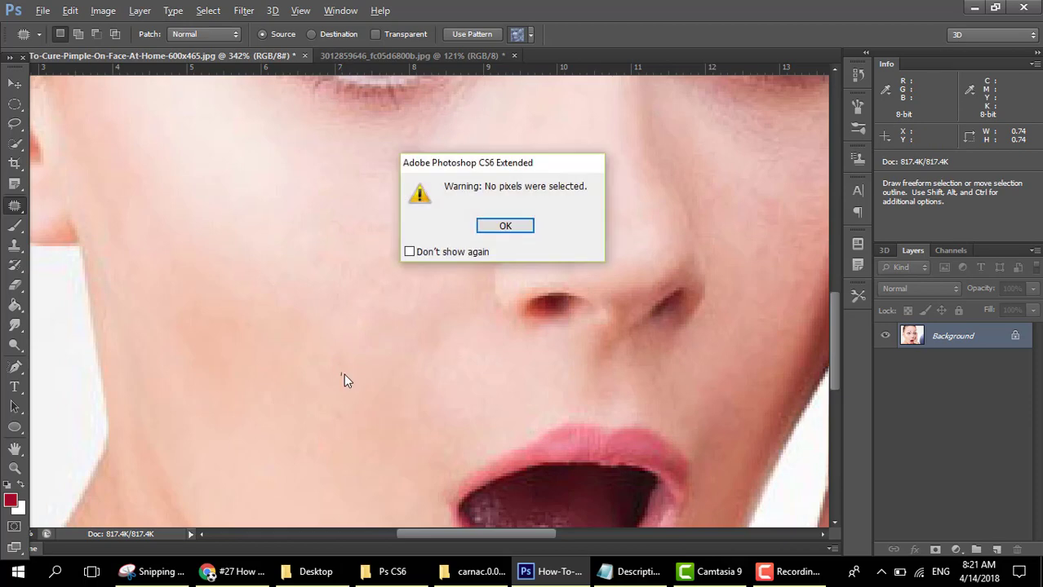
pyautogui.click(513, 228)
pyautogui.scroll(-5, 512, 279)
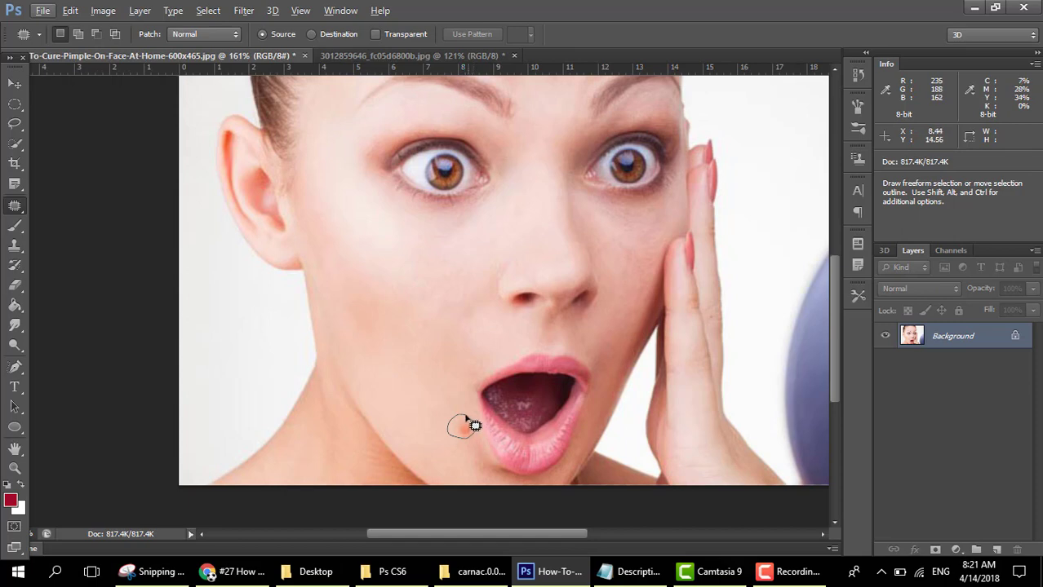
pyautogui.moveTo(475, 426); pyautogui.dragTo(442, 415)
pyautogui.click(448, 426)
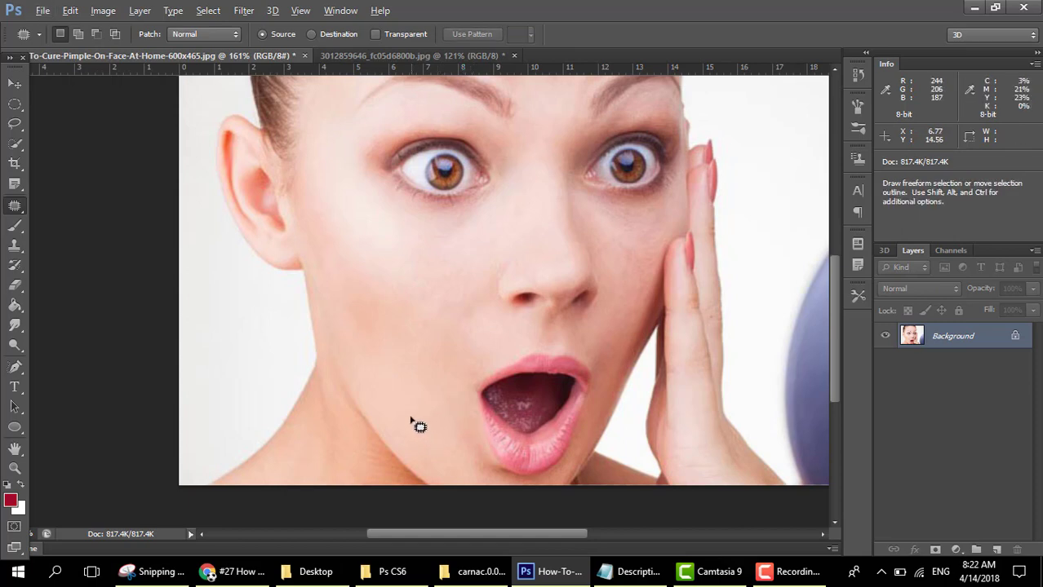
# Undo the Patch repairs on the lower cheek pimple and the one beside the mouth
pyautogui.hotkey('ctrl', 'alt', 'z')
pyautogui.hotkey('ctrl', 'alt', 'z')
pyautogui.hotkey('ctrl', 'alt', 'z')
pyautogui.hotkey('ctrl', 'alt', 'z')
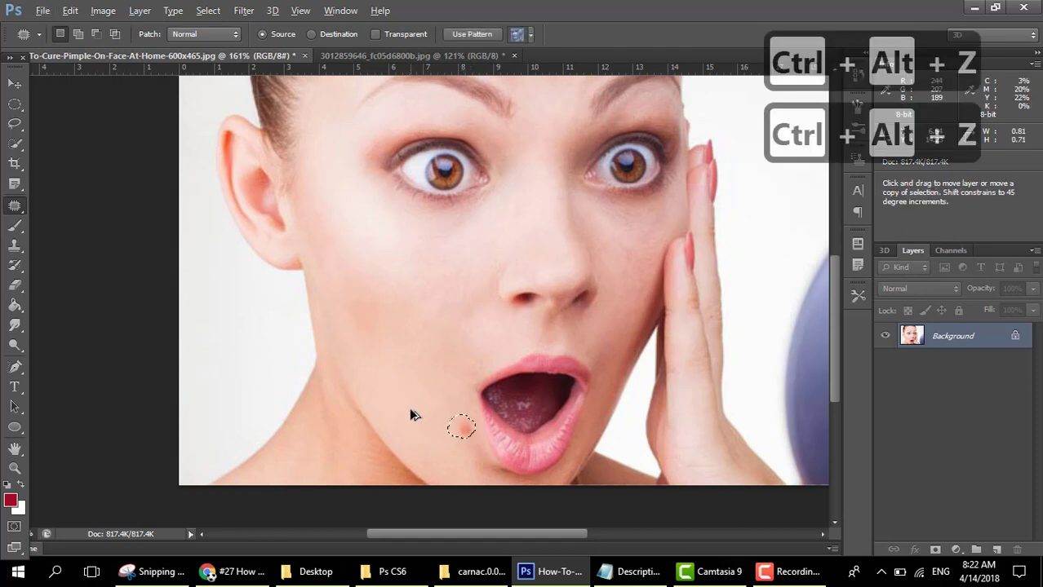
pyautogui.hotkey('ctrl', 'alt', 'z')
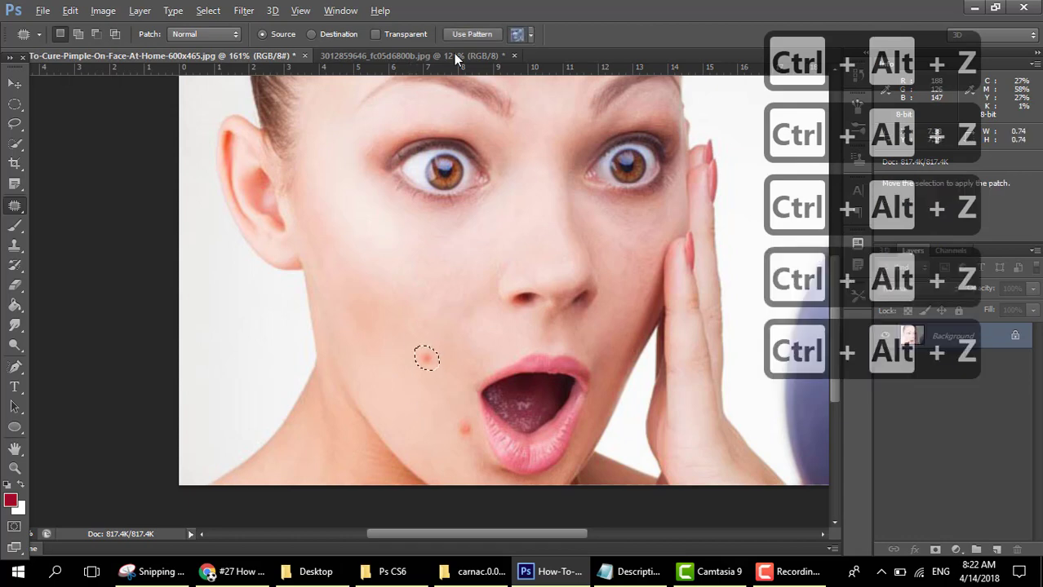
# In the seagull image, outline the bird and patch it with plain blue sky, clear the selection and return to the portrait image
pyautogui.click(453, 55)
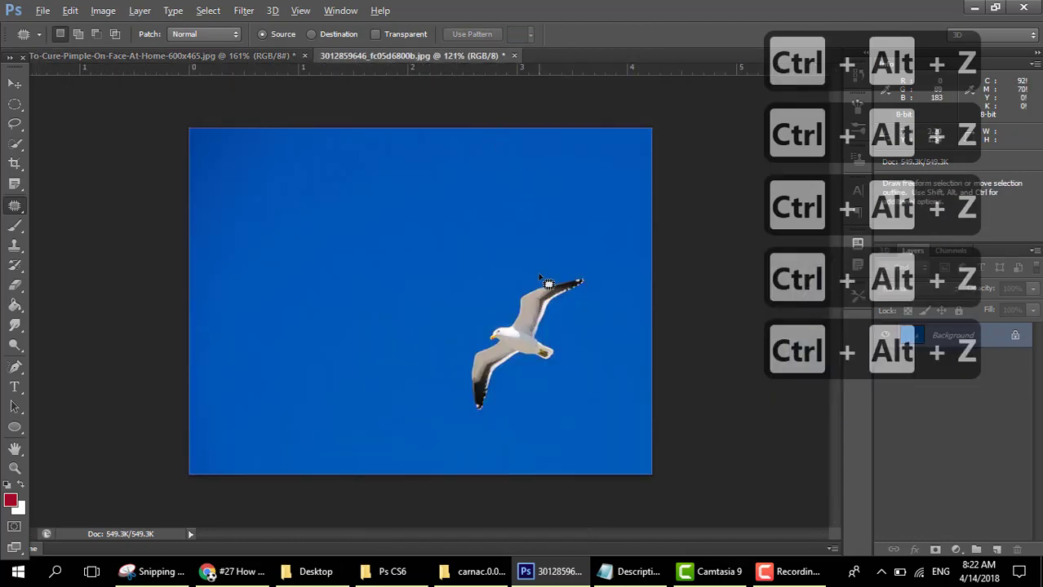
pyautogui.moveTo(540, 277)
pyautogui.mouseDown()
pyautogui.moveTo(481, 294)
pyautogui.moveTo(438, 340)
pyautogui.moveTo(437, 388)
pyautogui.moveTo(460, 420)
pyautogui.moveTo(535, 438)
pyautogui.moveTo(590, 334)
pyautogui.moveTo(604, 275)
pyautogui.mouseUp()
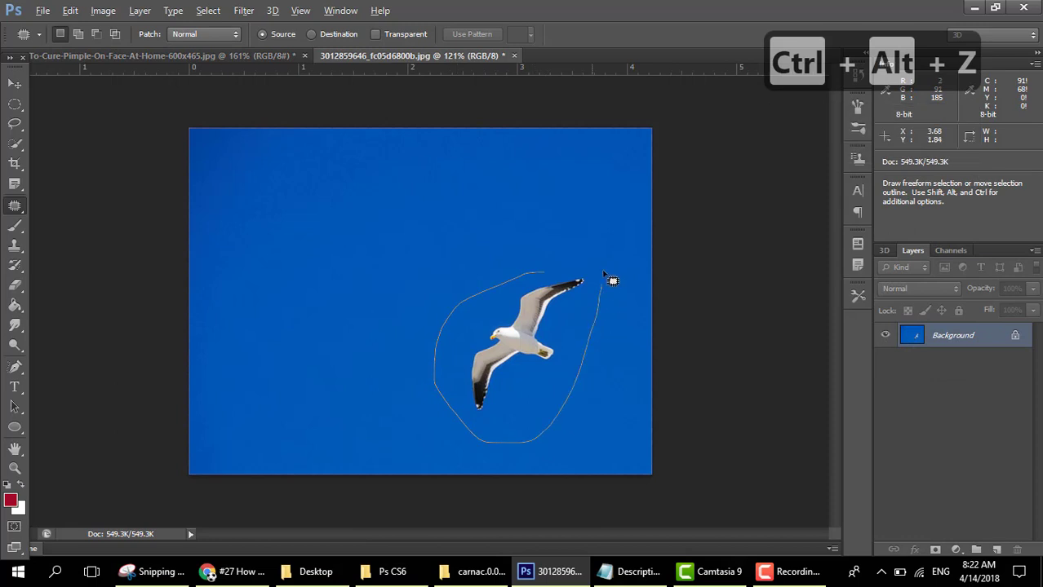
pyautogui.moveTo(534, 270); pyautogui.dragTo(529, 268)
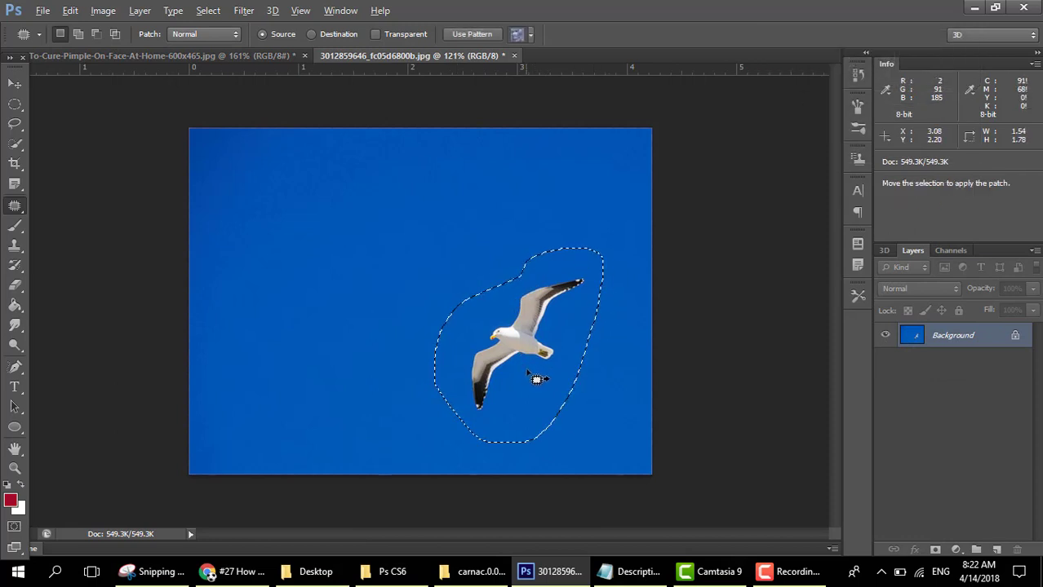
pyautogui.moveTo(533, 375); pyautogui.dragTo(371, 279)
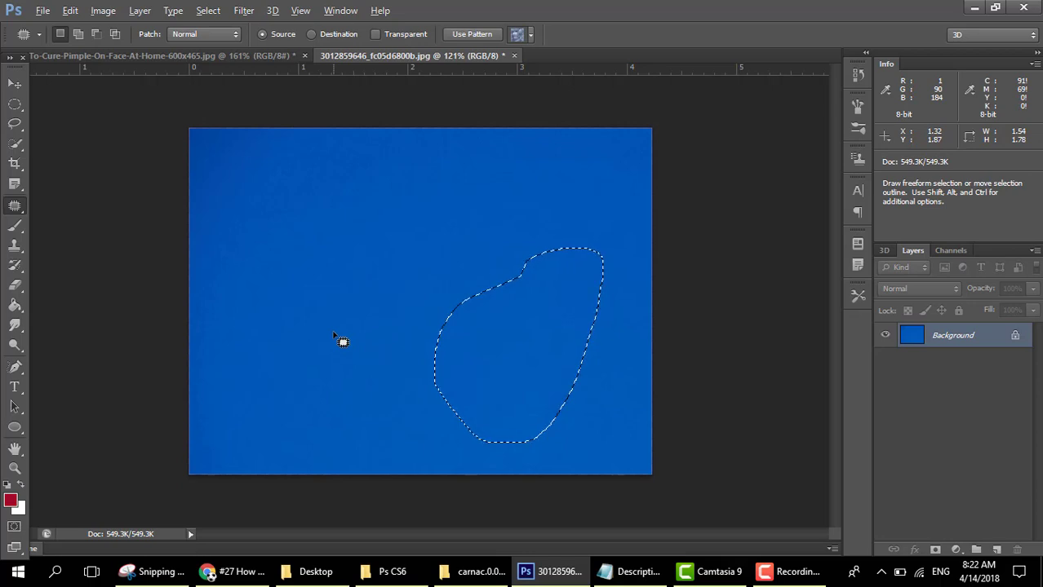
pyautogui.hotkey('ctrl', 'd')
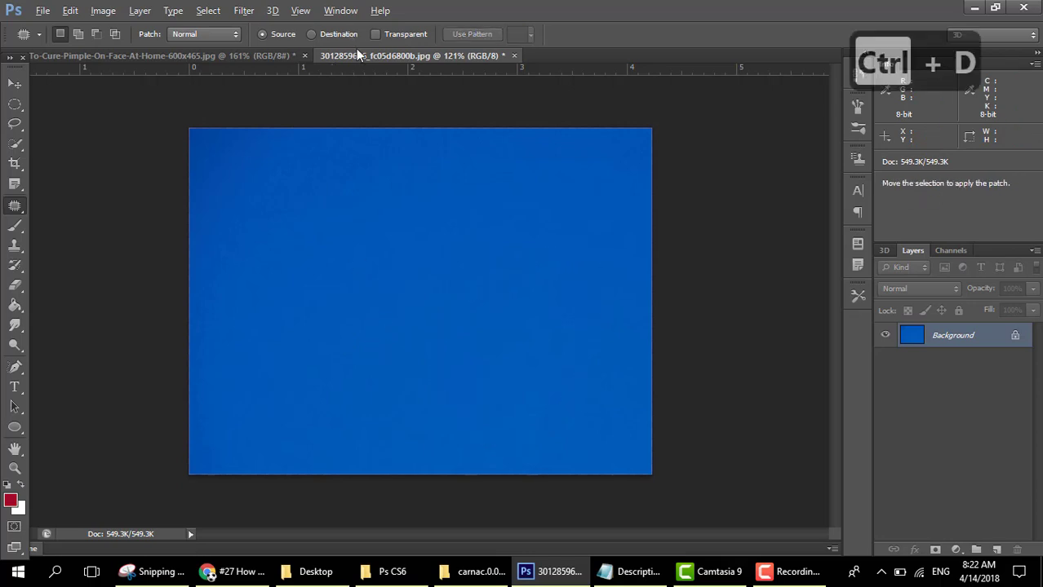
pyautogui.click(273, 54)
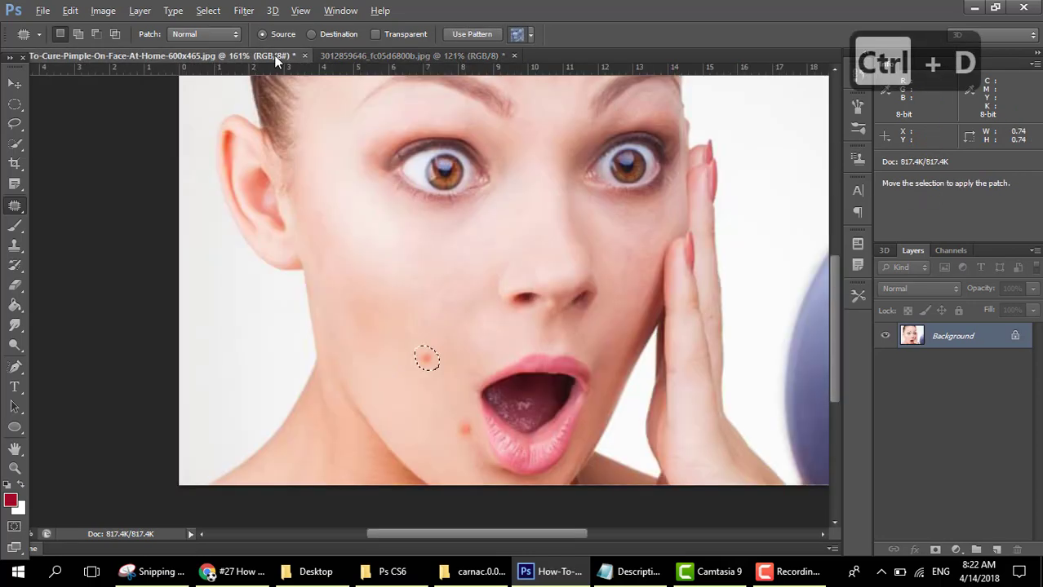
# Patch the lower cheek pimple and the pimple beside the mouth with clean skin and clear the selection
pyautogui.moveTo(430, 363); pyautogui.dragTo(391, 349)
pyautogui.moveTo(447, 414)
pyautogui.mouseDown()
pyautogui.moveTo(498, 442)
pyautogui.moveTo(453, 451)
pyautogui.moveTo(414, 377)
pyautogui.mouseUp()
pyautogui.hotkey('ctrl', 'd')
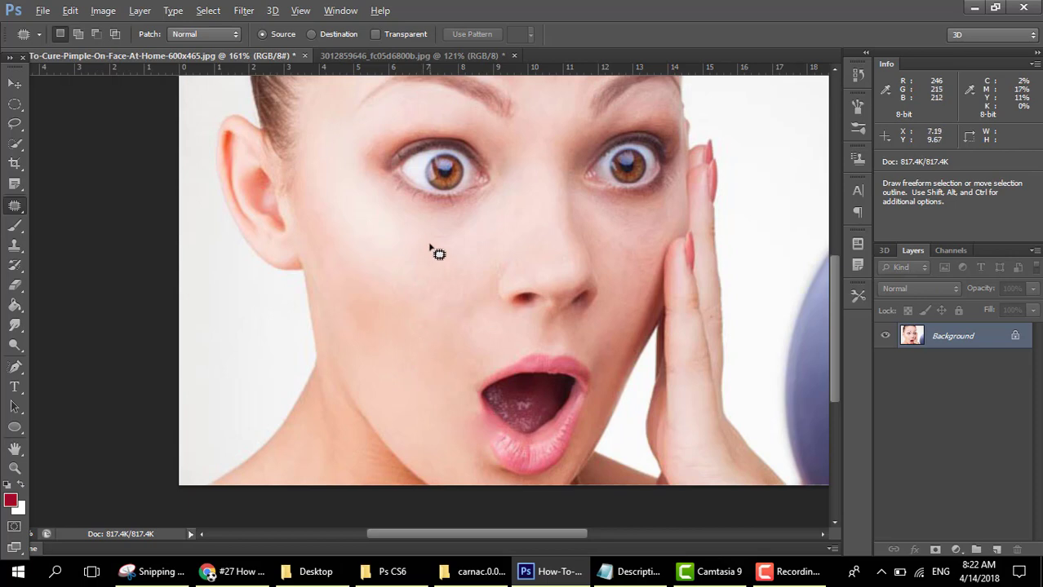
# Undo all Patch repairs on the portrait's cheek, back to the uppermost pimple, and clear the remaining selection
pyautogui.hotkey('ctrl', 'z')
pyautogui.hotkey('ctrl', 'alt', 'z')
pyautogui.hotkey('ctrl', 'alt', 'z')
pyautogui.hotkey('ctrl', 'alt', 'z')
pyautogui.hotkey('ctrl', 'alt', 'z')
pyautogui.hotkey('ctrl', 'alt', 'z')
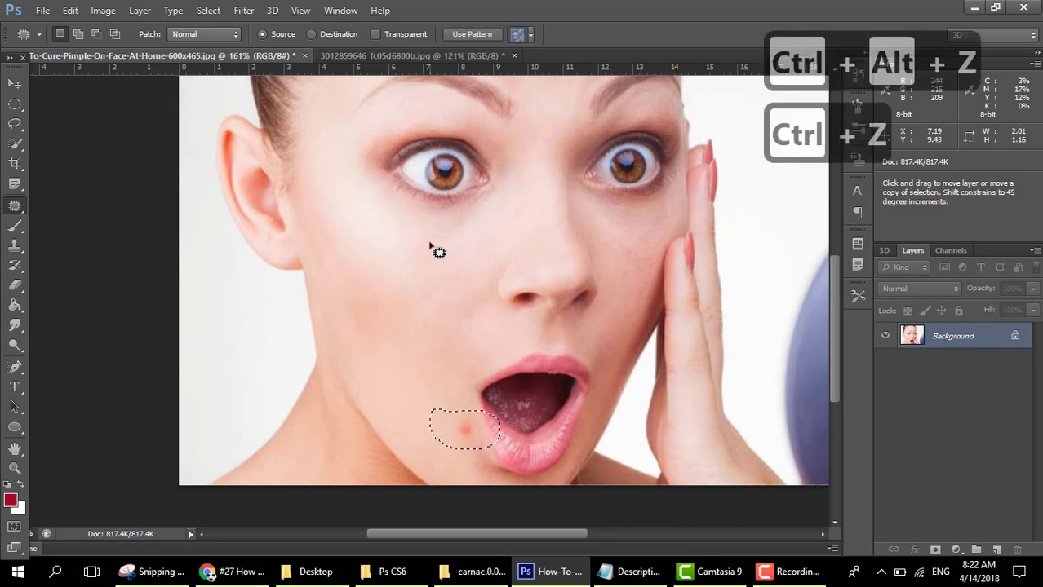
pyautogui.hotkey('ctrl', 'alt', 'z')
pyautogui.hotkey('ctrl', 'alt', 'z')
pyautogui.hotkey('ctrl', 'alt', 'z')
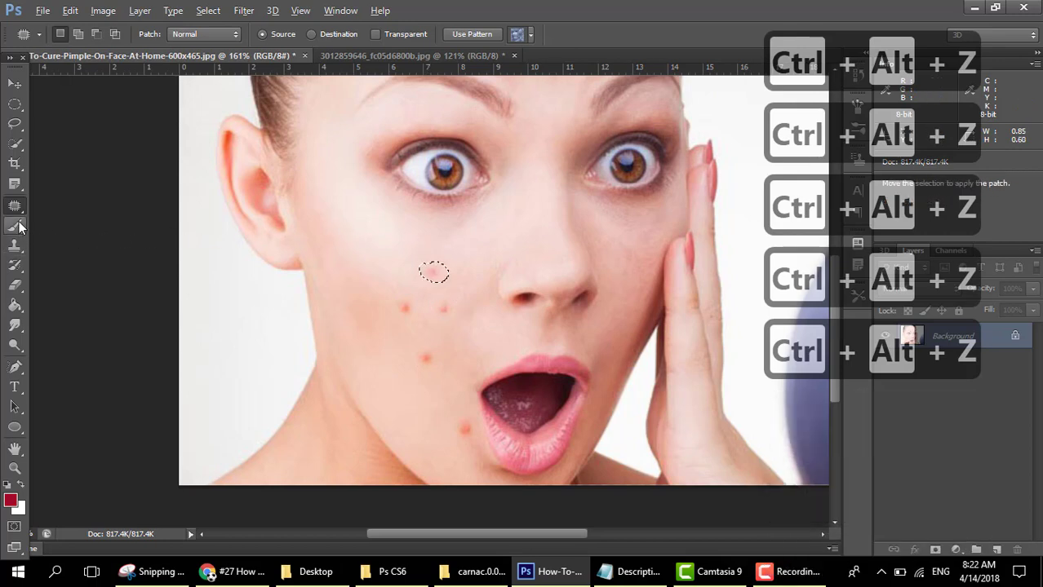
pyautogui.hotkey('ctrl', 'd')
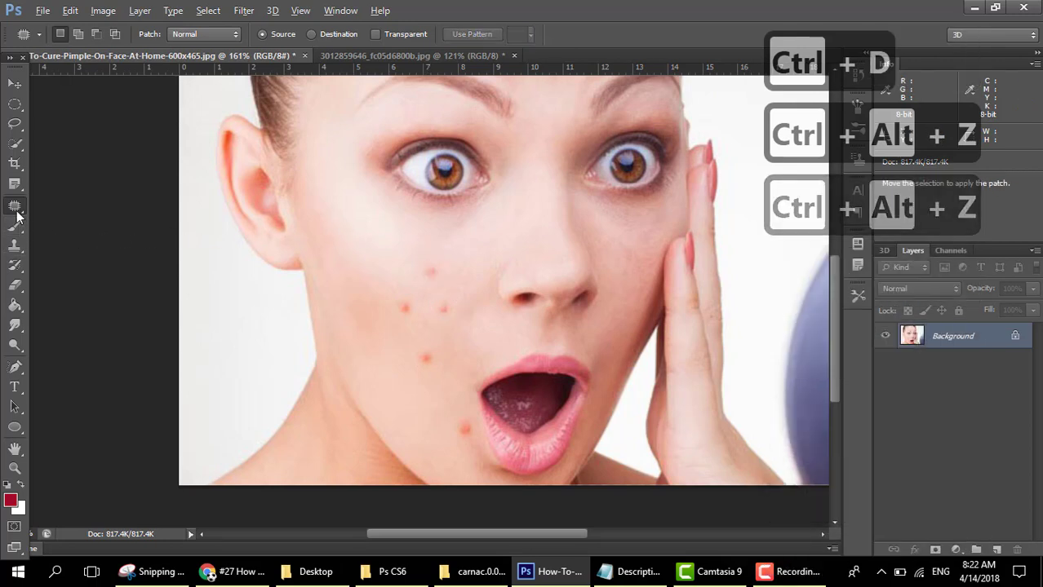
# Outline all five pimples with the Content-Aware Move tool in Move mode, shift them towards the ear and deselect
pyautogui.rightClick(22, 209)
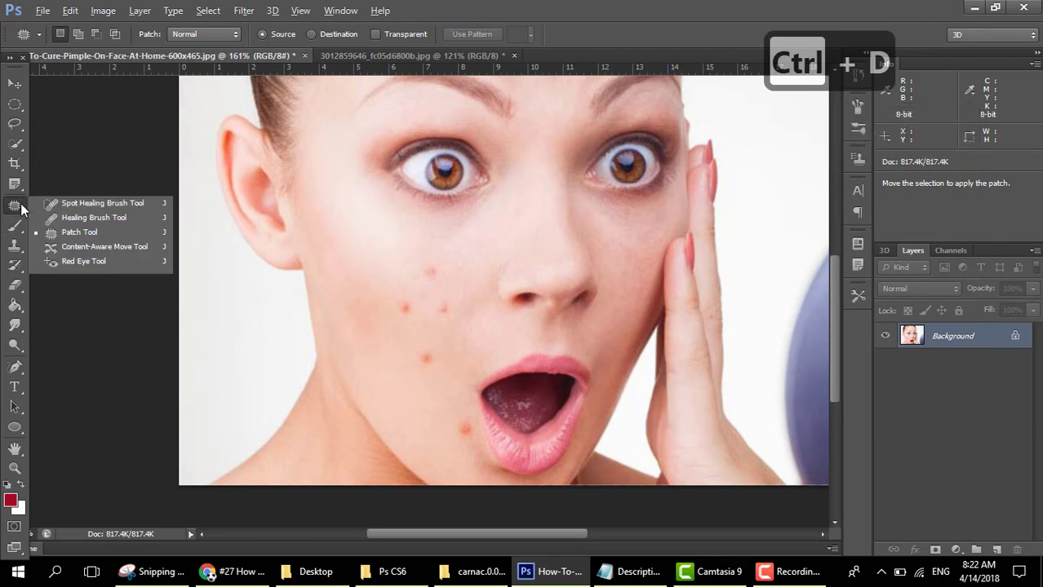
pyautogui.click(103, 249)
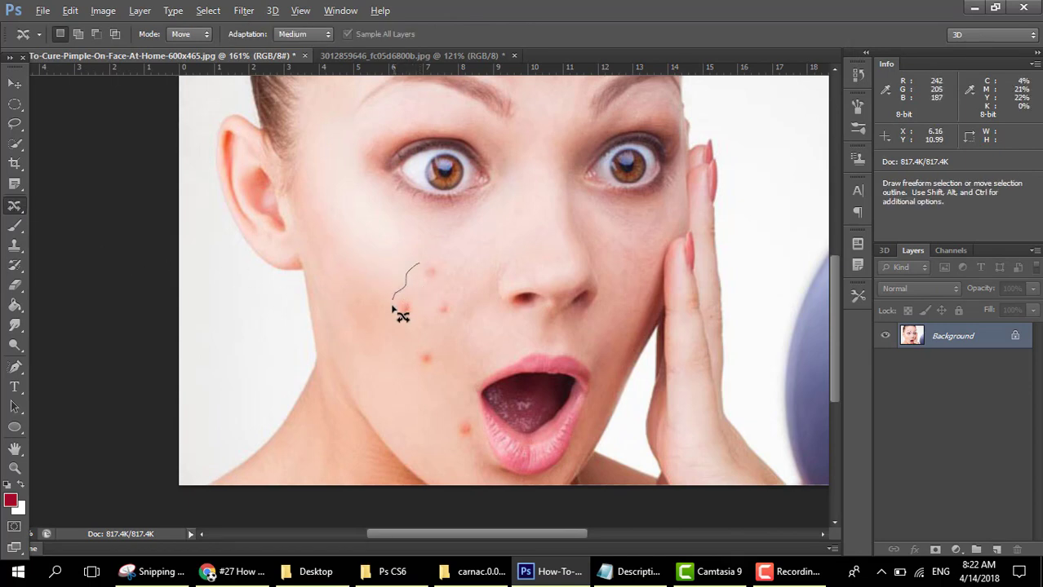
pyautogui.moveTo(415, 335); pyautogui.dragTo(432, 379)
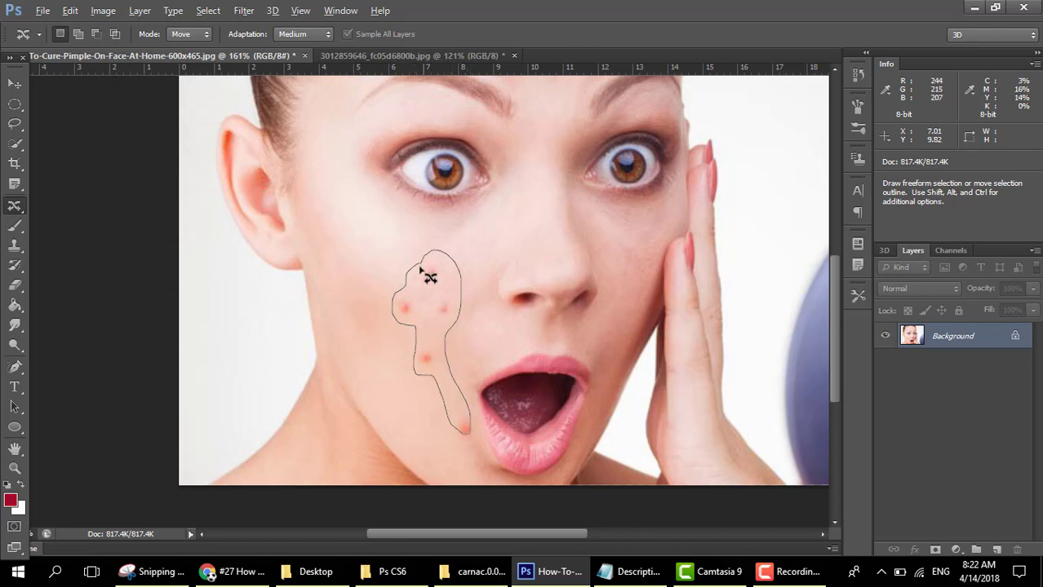
pyautogui.moveTo(421, 270); pyautogui.dragTo(354, 270)
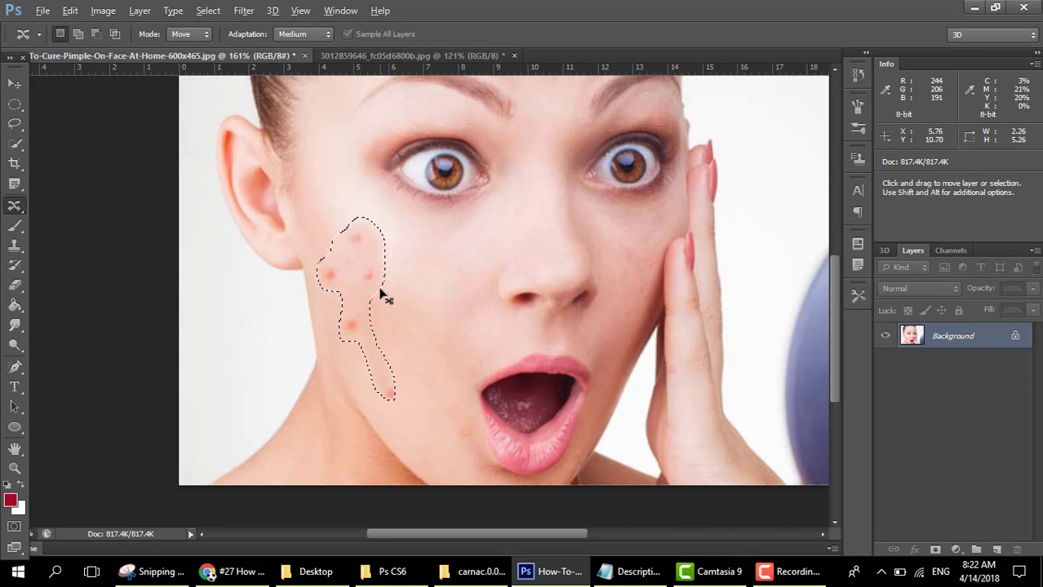
pyautogui.hotkey('ctrl', 'd')
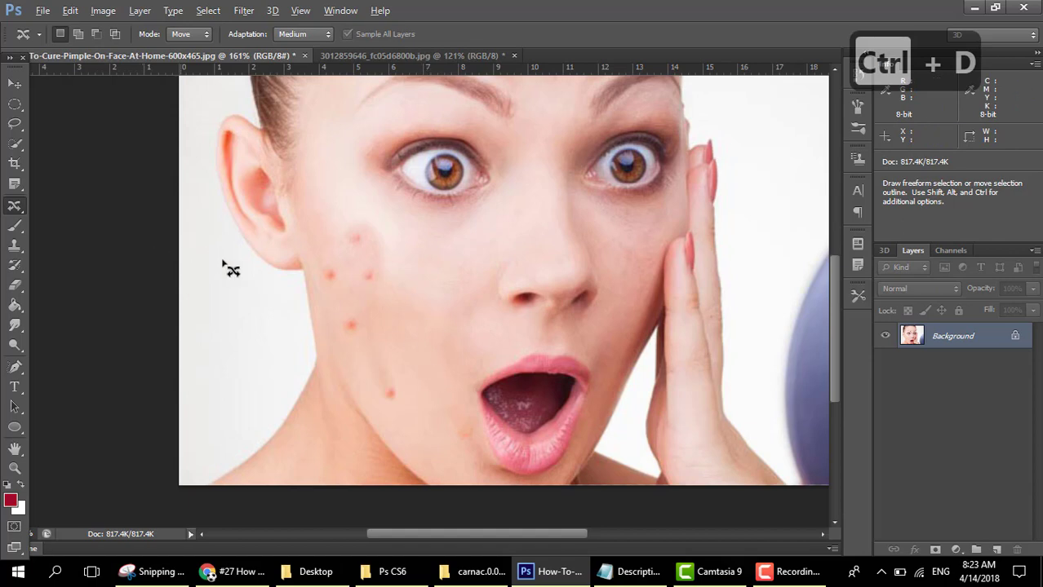
# Restore the pimple selection and try to move it off the face, beyond the edge of the canvas
pyautogui.hotkey('ctrl', 'z')
pyautogui.moveTo(344, 291); pyautogui.dragTo(40, 306)
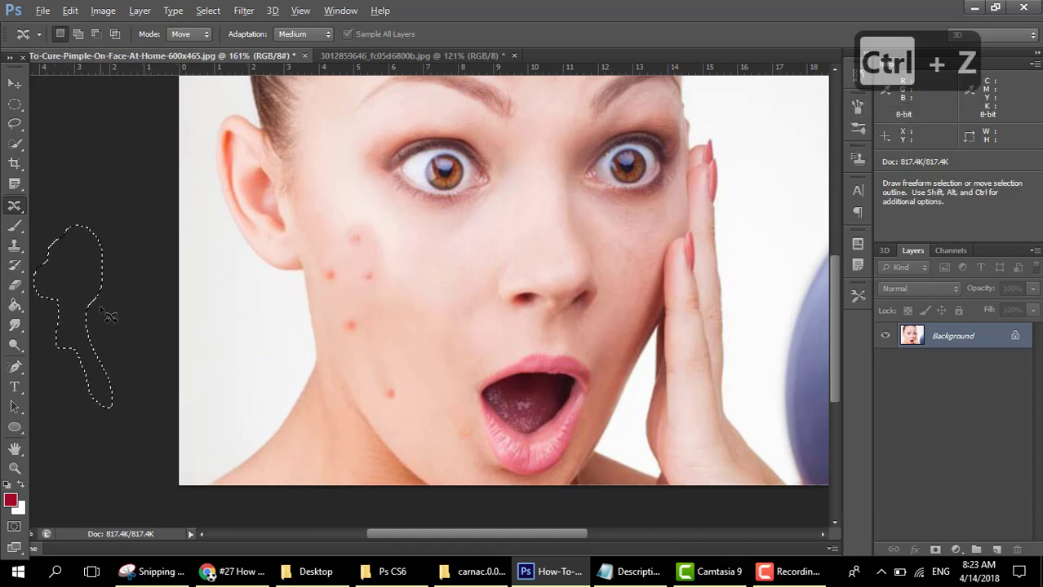
pyautogui.press('Return')
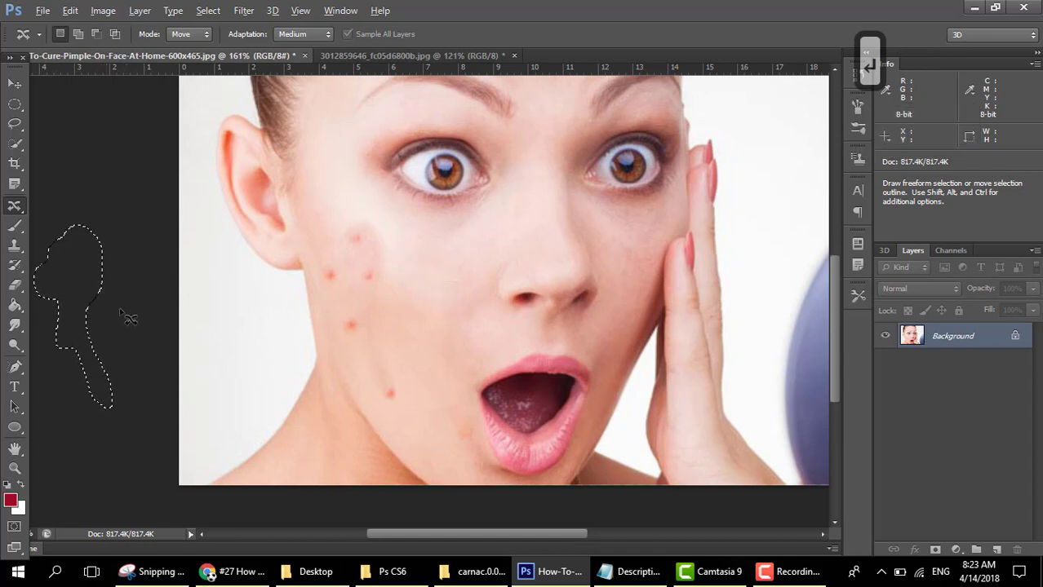
pyautogui.moveTo(122, 306); pyautogui.dragTo(214, 302)
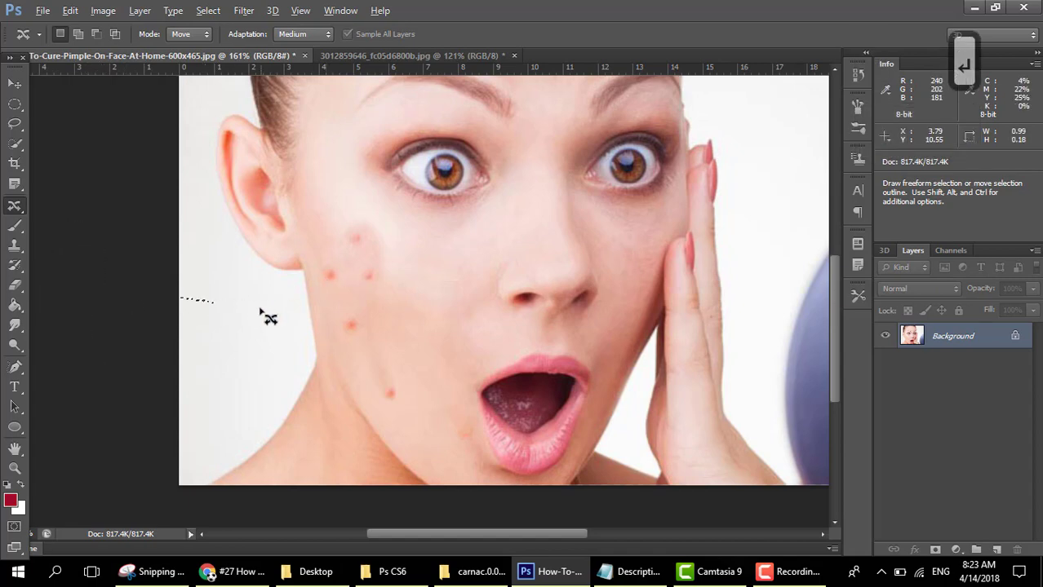
pyautogui.hotkey('ctrl', 'z')
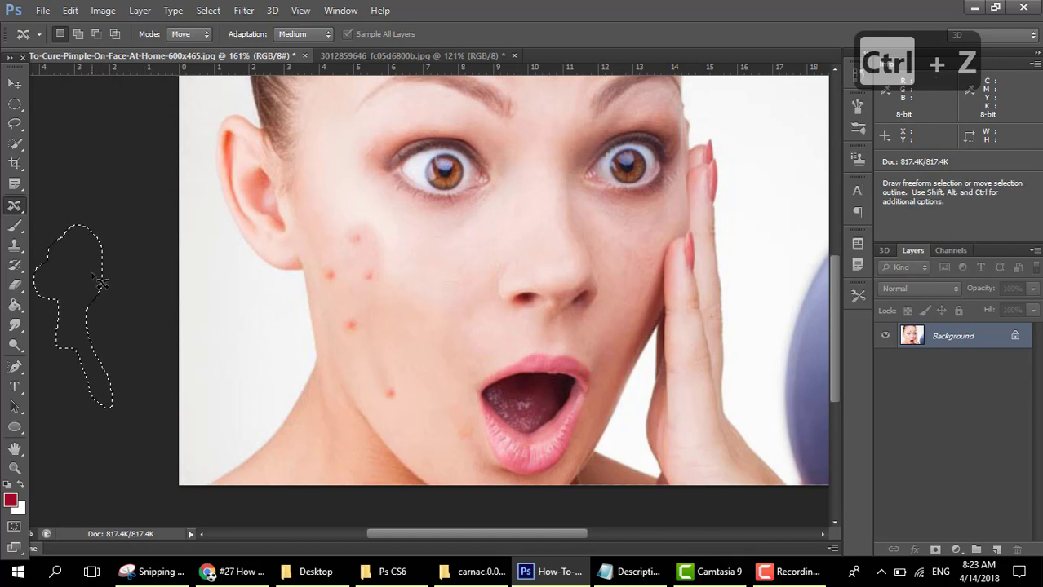
pyautogui.moveTo(173, 277)
pyautogui.mouseDown()
pyautogui.moveTo(221, 285)
pyautogui.moveTo(210, 284)
pyautogui.mouseUp()
pyautogui.hotkey('ctrl', 'z')
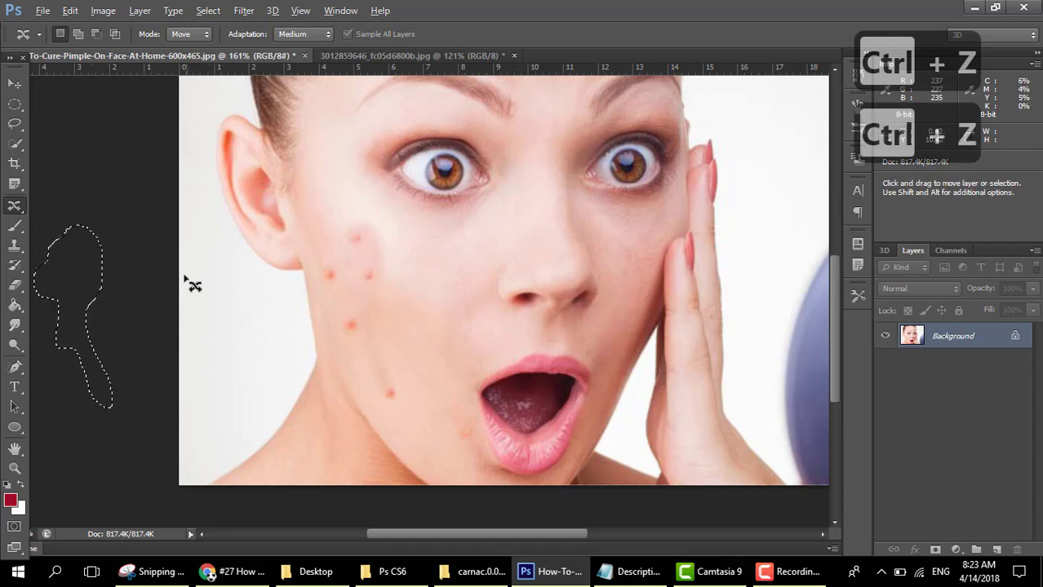
pyautogui.click(80, 284)
pyautogui.click(220, 304)
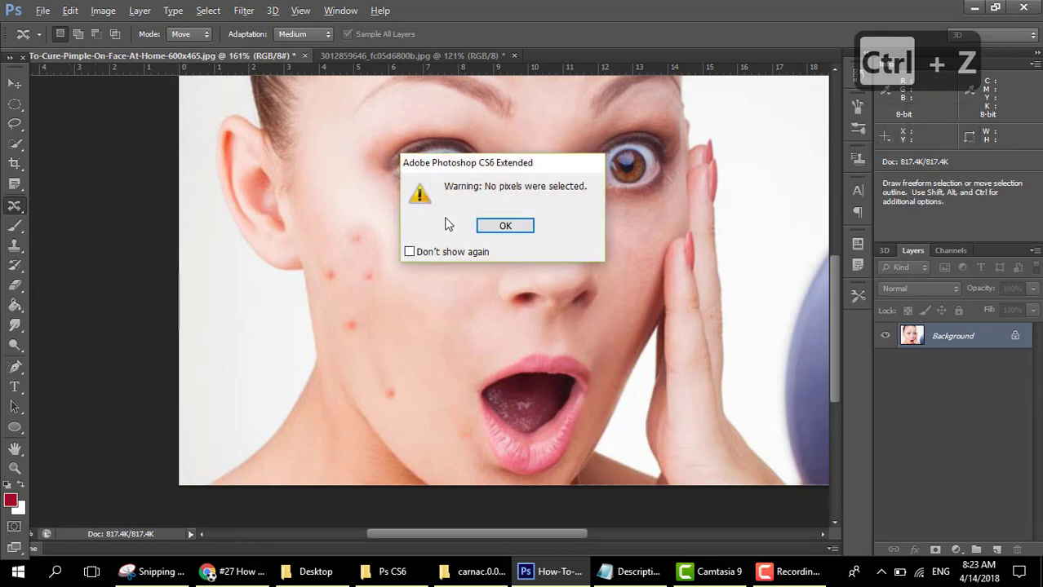
pyautogui.click(499, 227)
# Outline the relocated pimples near the ear with Content-Aware Move and shift them onto the white background below the ear
pyautogui.moveTo(333, 223)
pyautogui.mouseDown()
pyautogui.moveTo(314, 263)
pyautogui.moveTo(322, 312)
pyautogui.mouseUp()
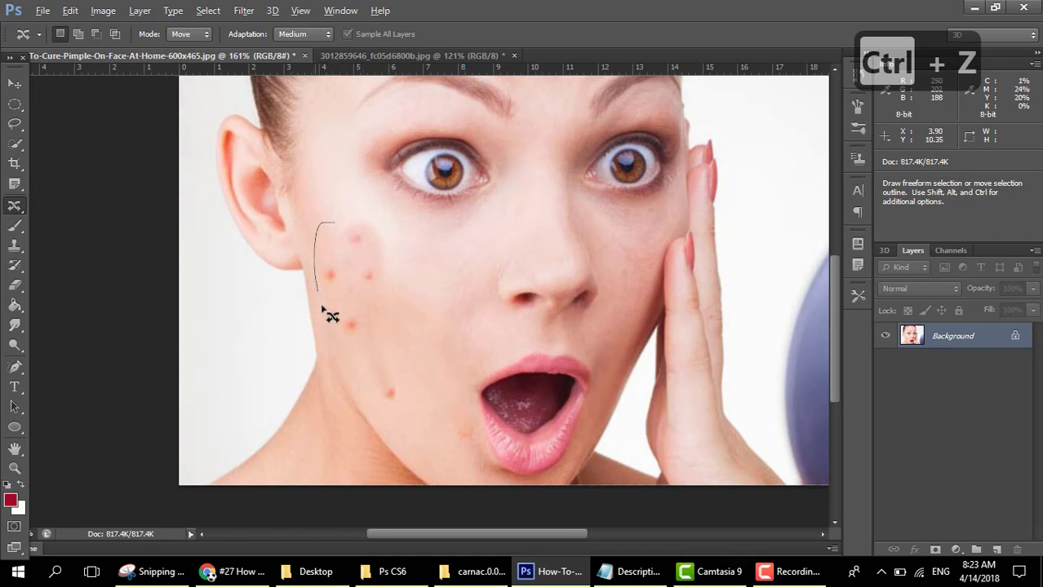
pyautogui.moveTo(354, 376); pyautogui.dragTo(402, 404)
pyautogui.moveTo(418, 310); pyautogui.dragTo(326, 228)
pyautogui.moveTo(372, 284); pyautogui.dragTo(231, 308)
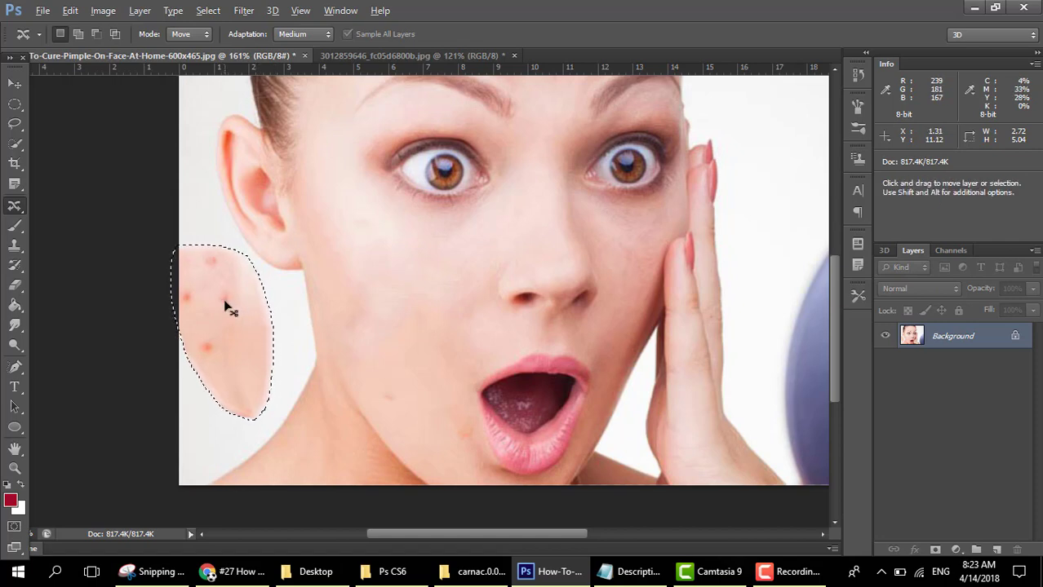
# Undo the Content-Aware moves of the pimples back to their original place on the cheek and clear the selection
pyautogui.hotkey('ctrl', 'z')
pyautogui.hotkey('ctrl', 'alt', 'z')
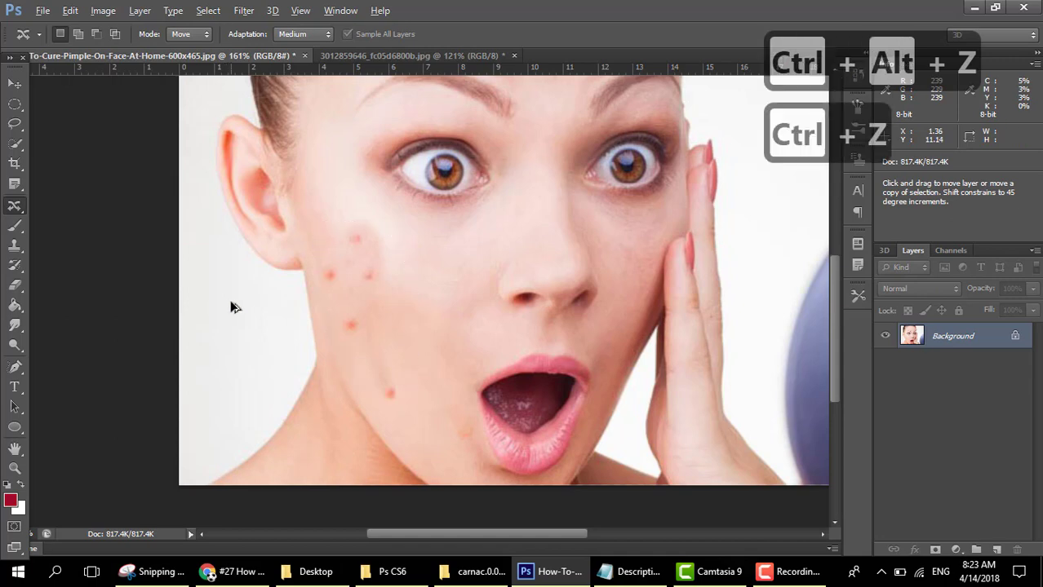
pyautogui.hotkey('ctrl', 'alt', 'z')
pyautogui.hotkey('ctrl', 'alt', 'z')
pyautogui.hotkey('ctrl', 'alt', 'z')
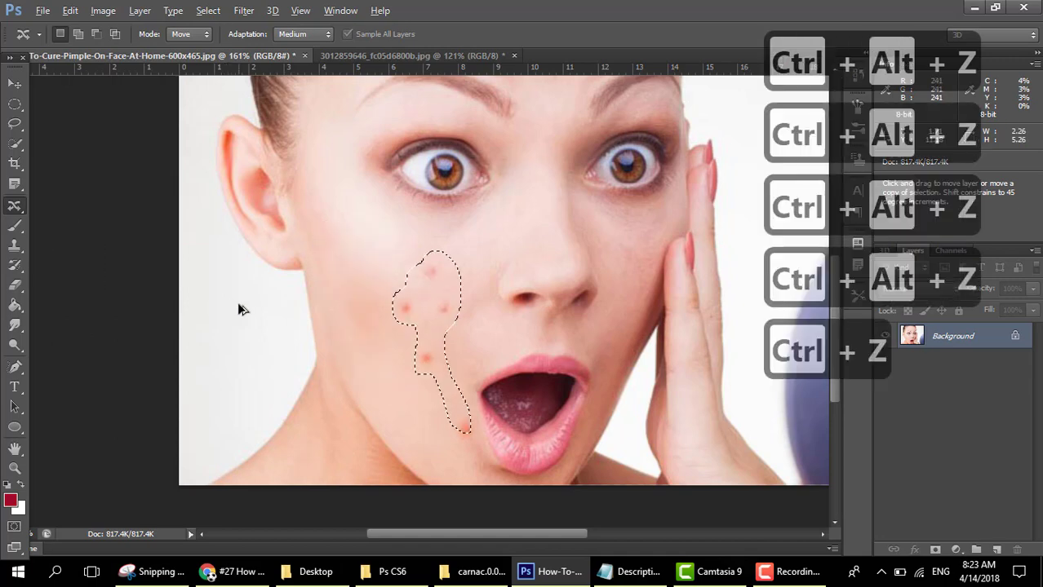
pyautogui.hotkey('ctrl', 'd')
# Outline the eye nearest the visible ear with Content-Aware Move, move it to the middle of the forehead and deselect
pyautogui.scroll(2, 445, 296)
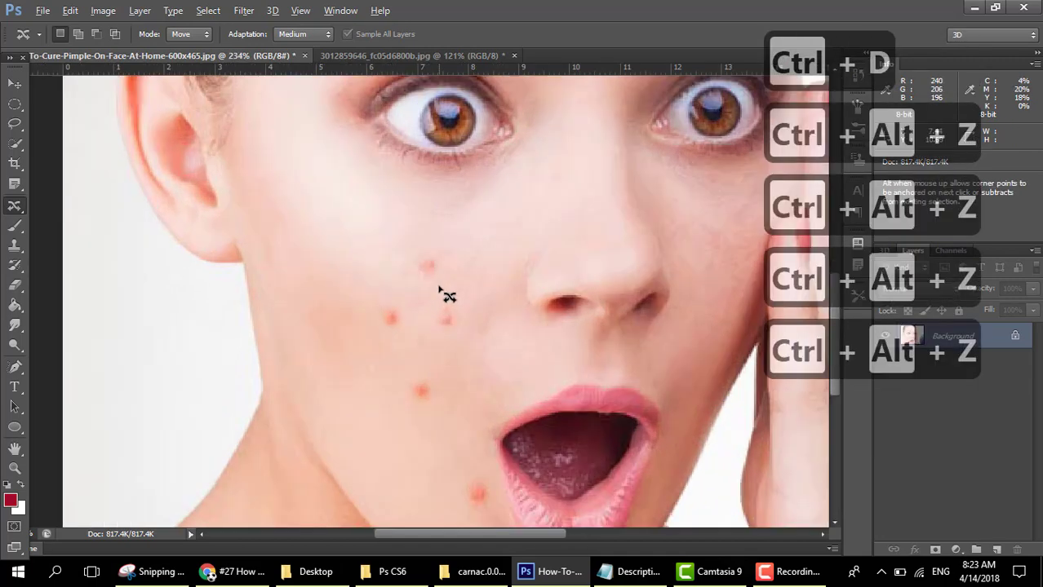
pyautogui.scroll(-3, 444, 295)
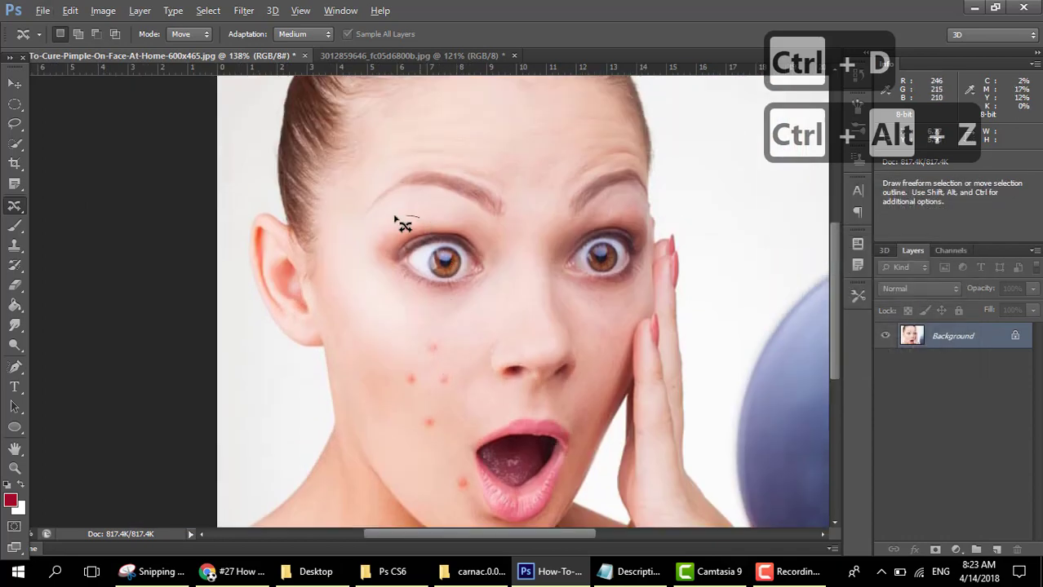
pyautogui.moveTo(394, 219)
pyautogui.mouseDown()
pyautogui.moveTo(372, 231)
pyautogui.moveTo(372, 282)
pyautogui.moveTo(408, 314)
pyautogui.moveTo(497, 319)
pyautogui.moveTo(522, 293)
pyautogui.moveTo(519, 234)
pyautogui.moveTo(490, 212)
pyautogui.moveTo(390, 217)
pyautogui.mouseUp()
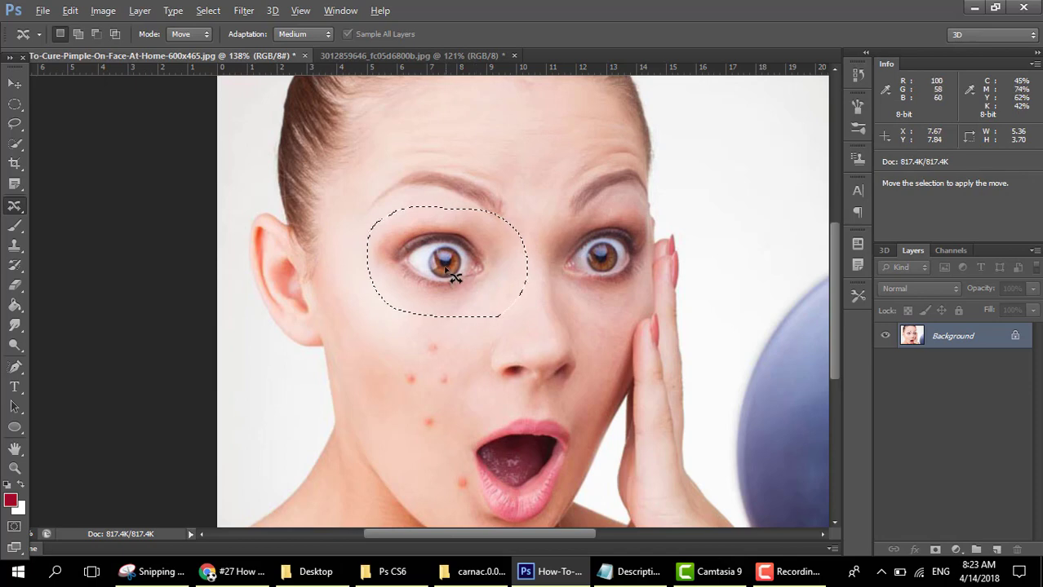
pyautogui.moveTo(443, 275)
pyautogui.mouseDown()
pyautogui.moveTo(466, 158)
pyautogui.moveTo(519, 133)
pyautogui.mouseUp()
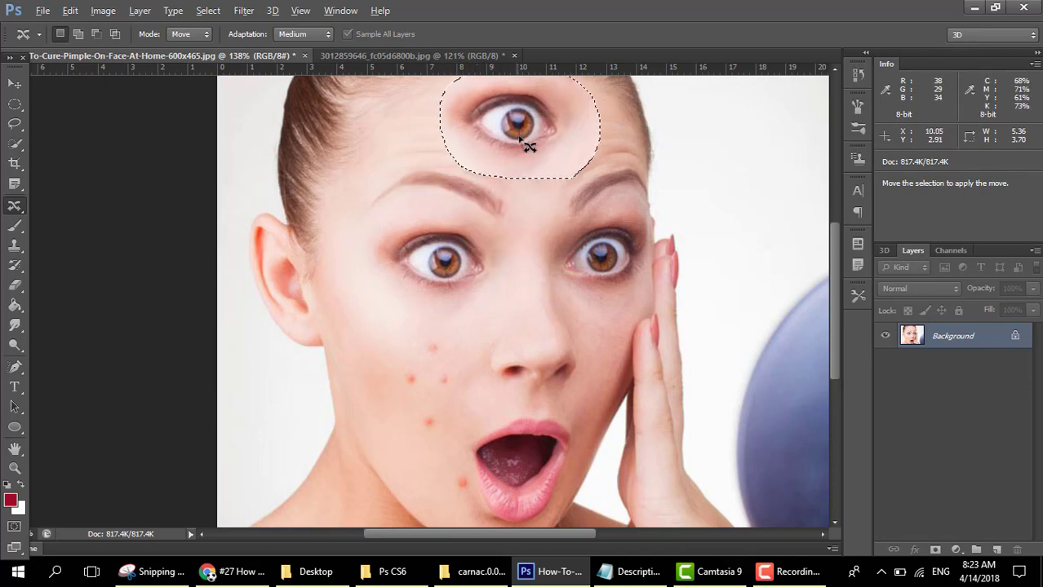
pyautogui.scroll(2, 532, 177)
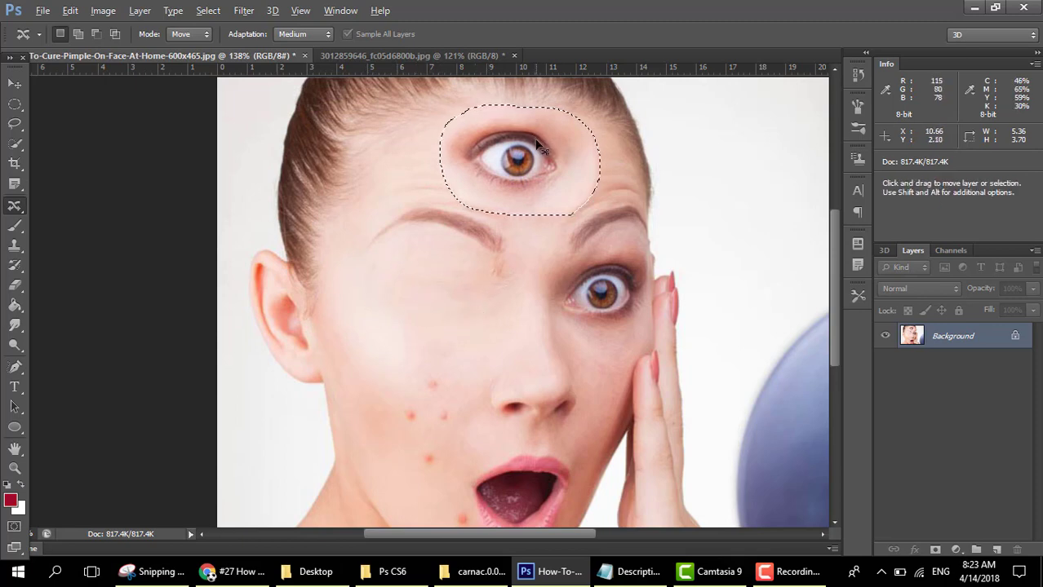
pyautogui.hotkey('ctrl', 'd')
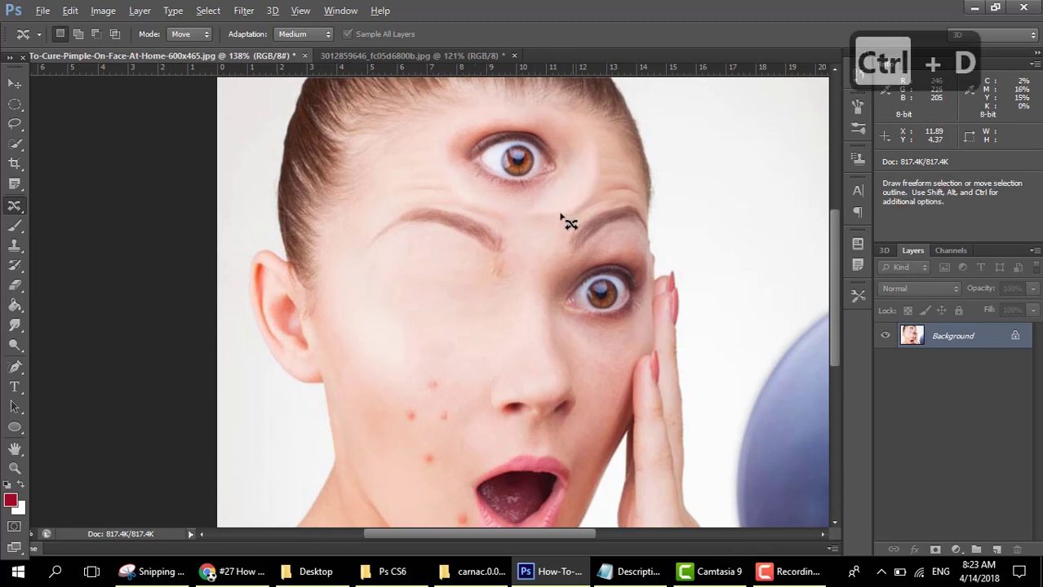
# Switch from the Content-Aware Move tool to the Red Eye tool
pyautogui.rightClick(22, 214)
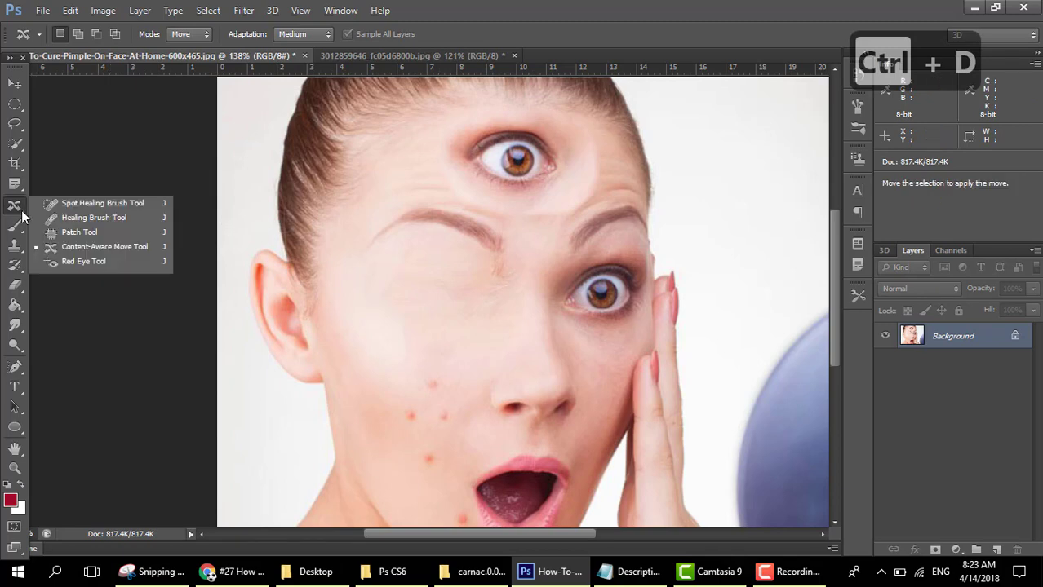
pyautogui.click(22, 213)
pyautogui.rightClick(22, 214)
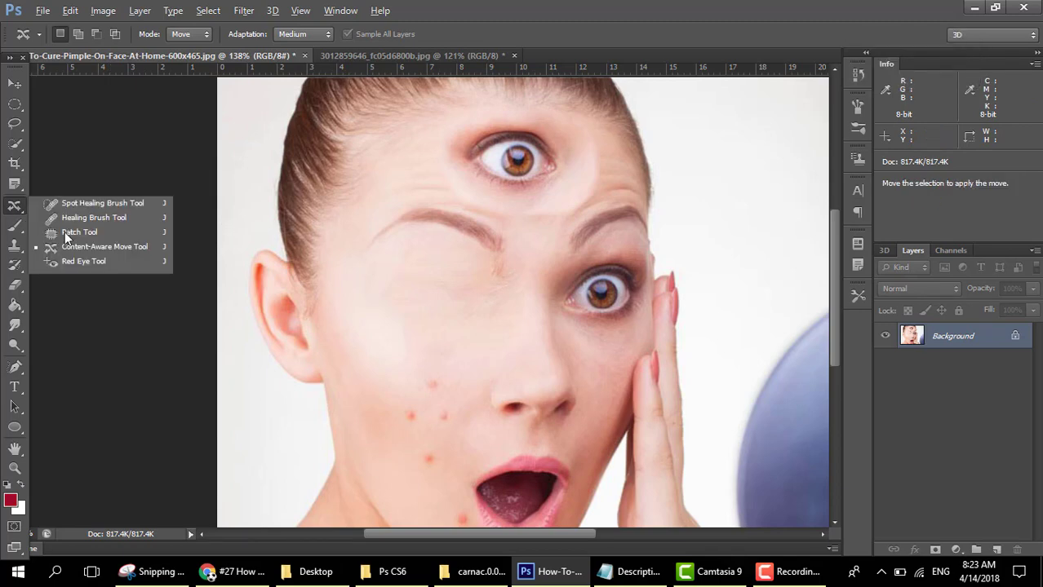
pyautogui.click(84, 261)
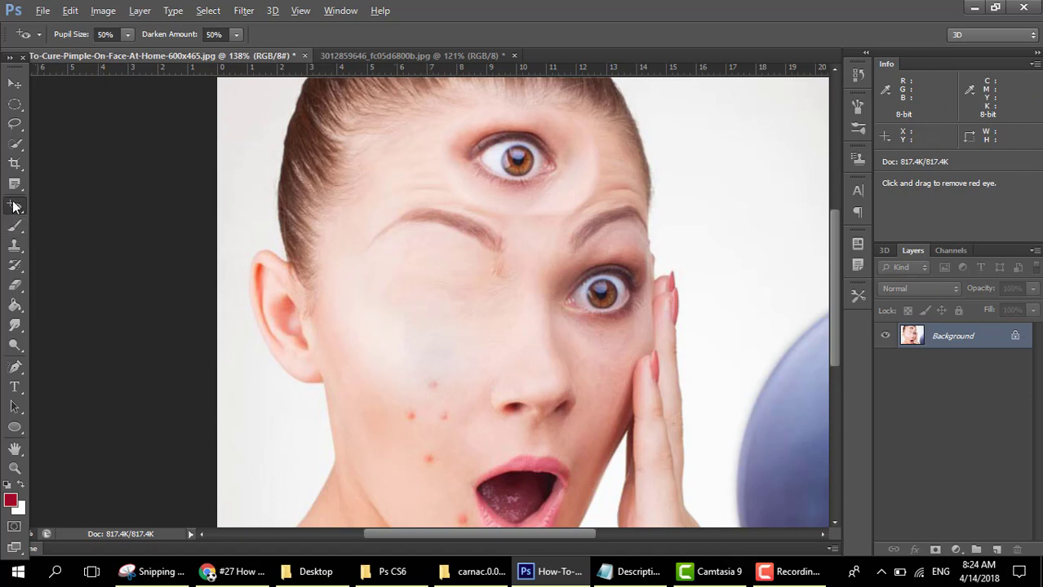
# Undo the Content-Aware move of the eye to the forehead
pyautogui.hotkey('ctrl', 'alt', 'z')
pyautogui.hotkey('ctrl', 'alt', 'z')
pyautogui.hotkey('ctrl', 'alt', 'z')
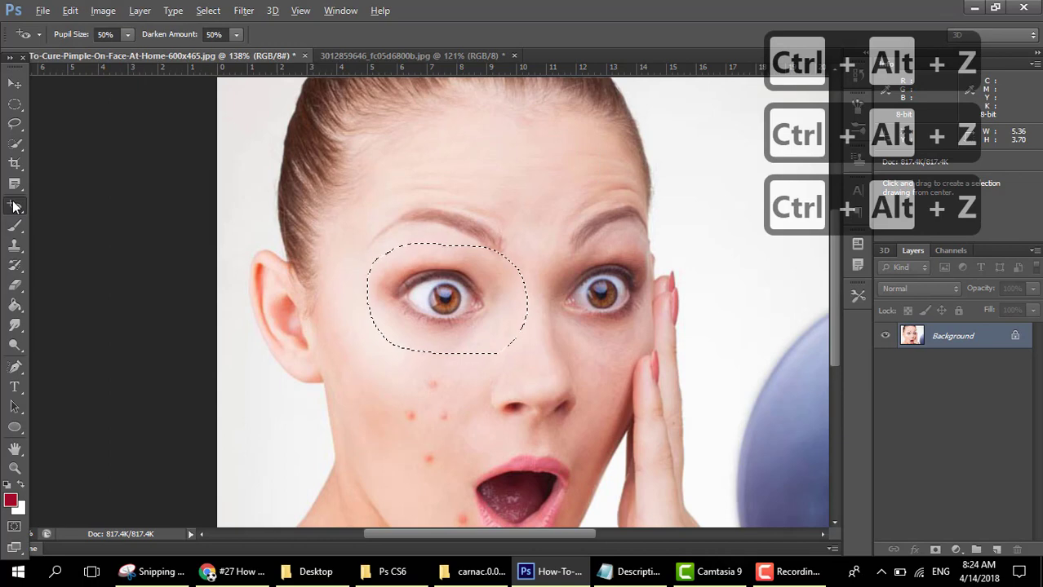
# Clear the selection around the eye and switch from the Red Eye tool to the Brush tool
pyautogui.hotkey('ctrl', 'd')
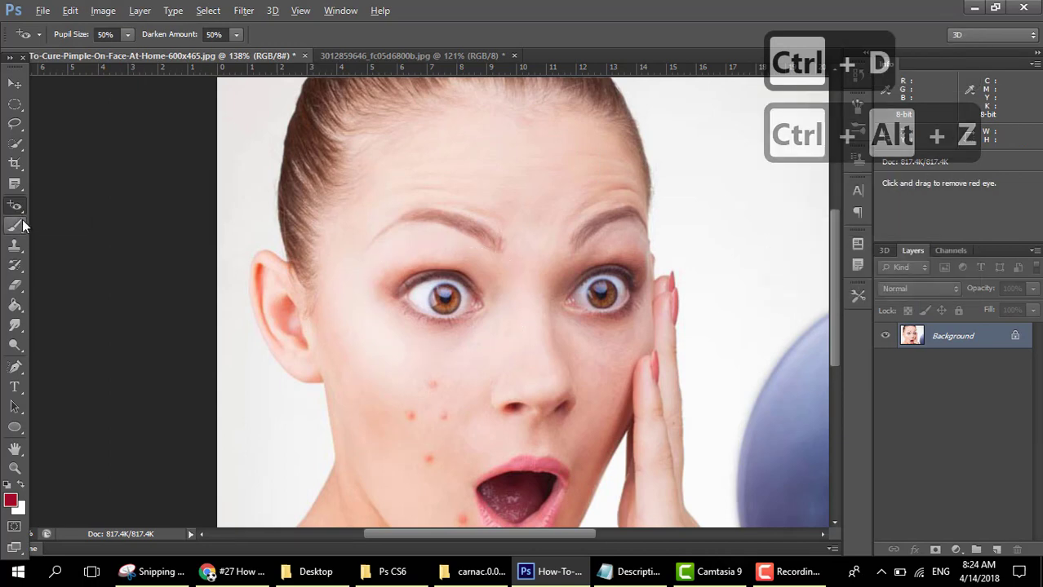
pyautogui.click(21, 224)
pyautogui.click(22, 224)
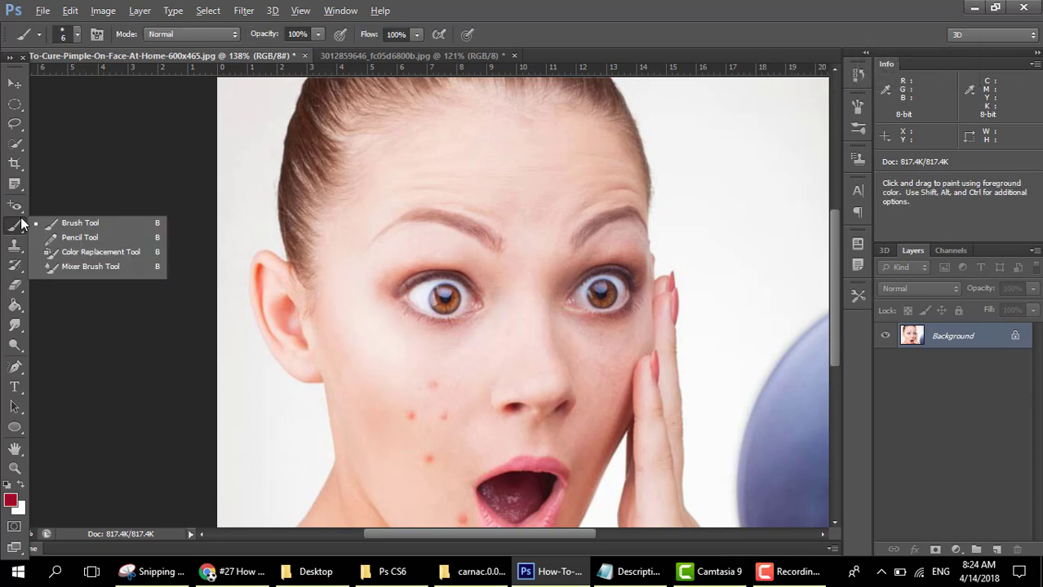
pyautogui.click(76, 225)
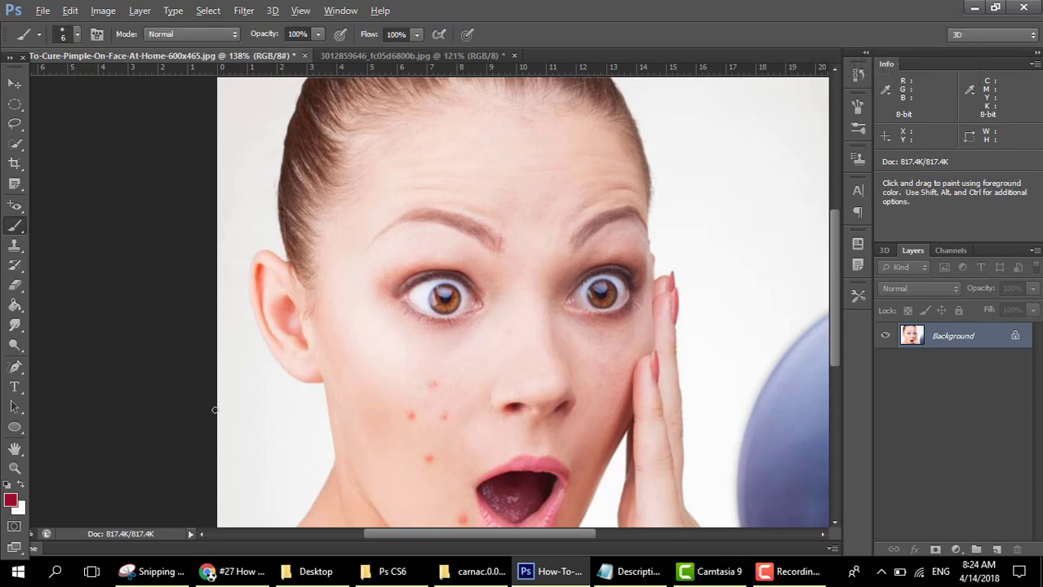
# In the blue image, set a hard round brush to 69 px and paint a red horizontal stroke across the upper half
pyautogui.click(333, 57)
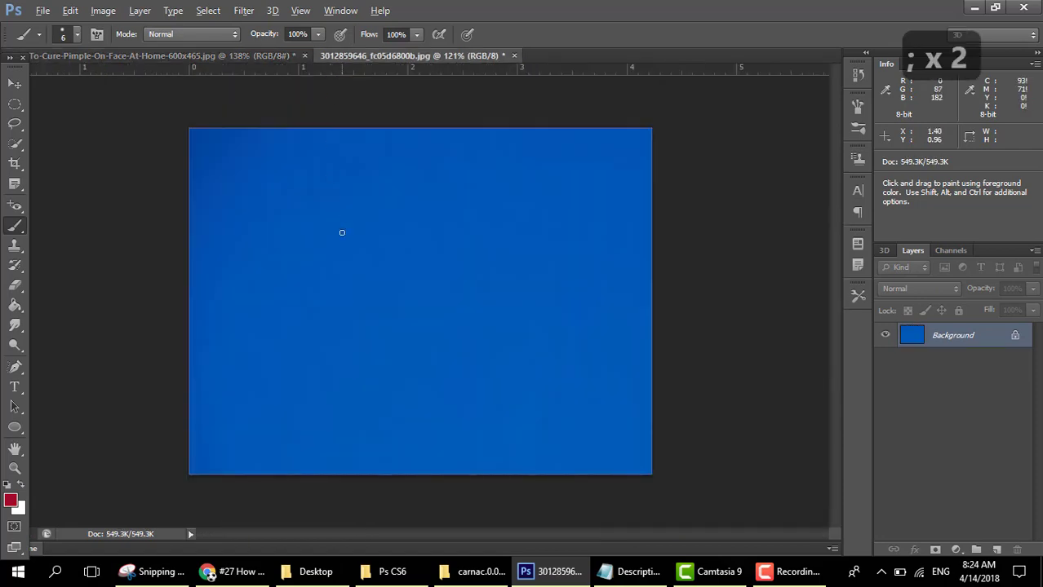
pyautogui.press(']')
pyautogui.press(']')
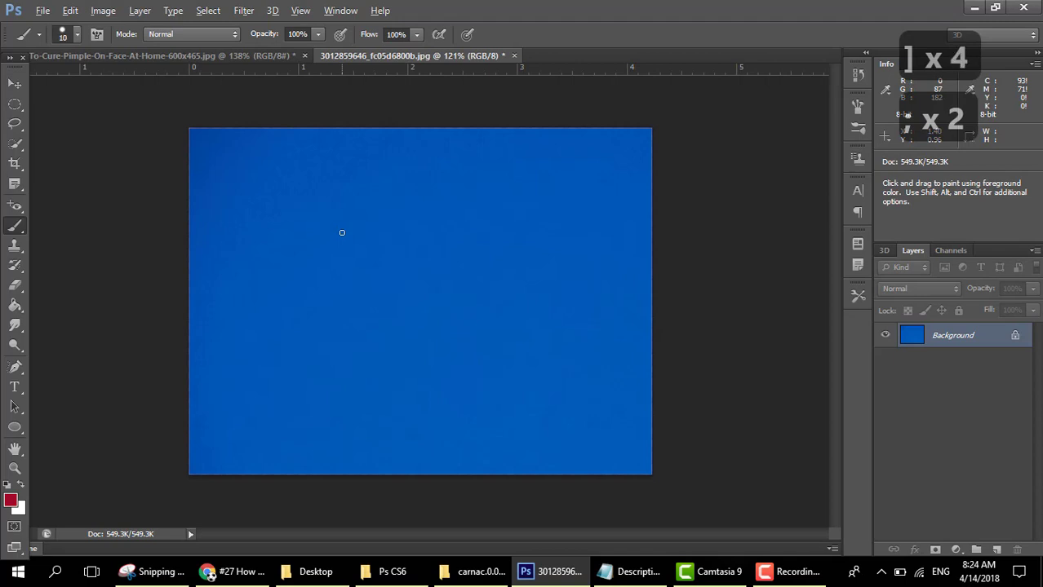
pyautogui.press(']')
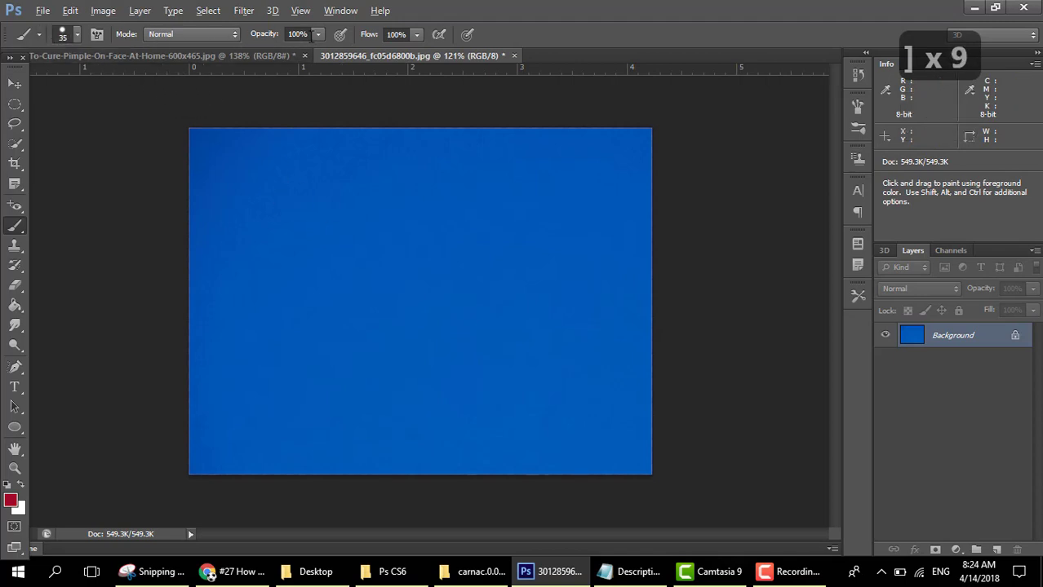
pyautogui.press(']')
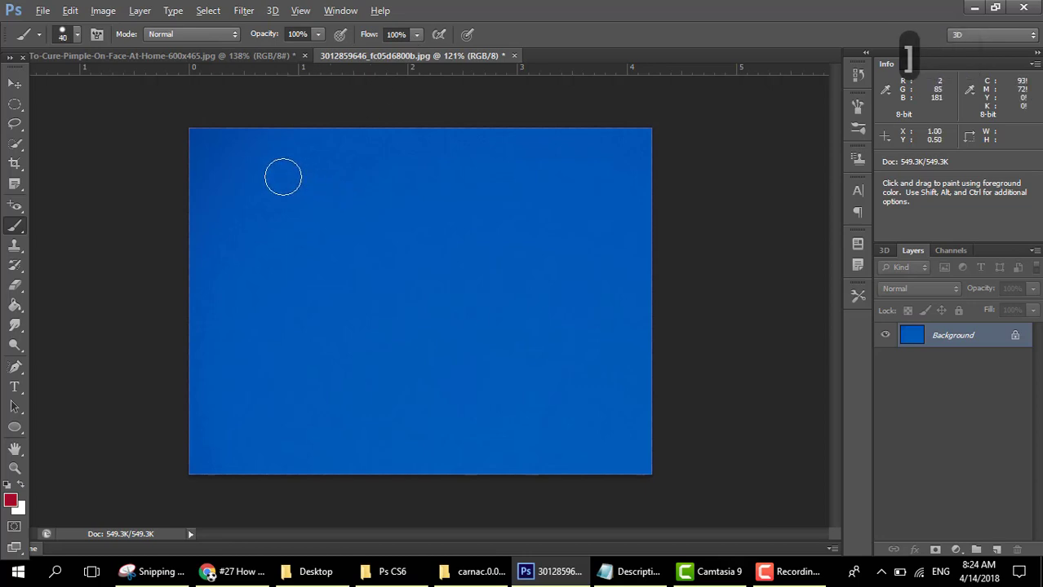
pyautogui.click(78, 34)
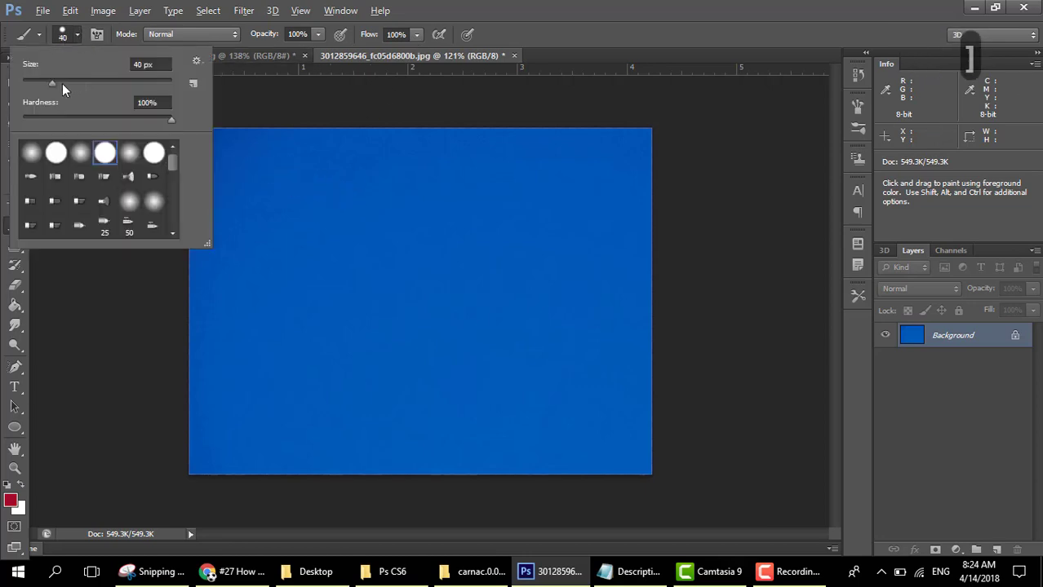
pyautogui.moveTo(54, 83); pyautogui.dragTo(115, 83)
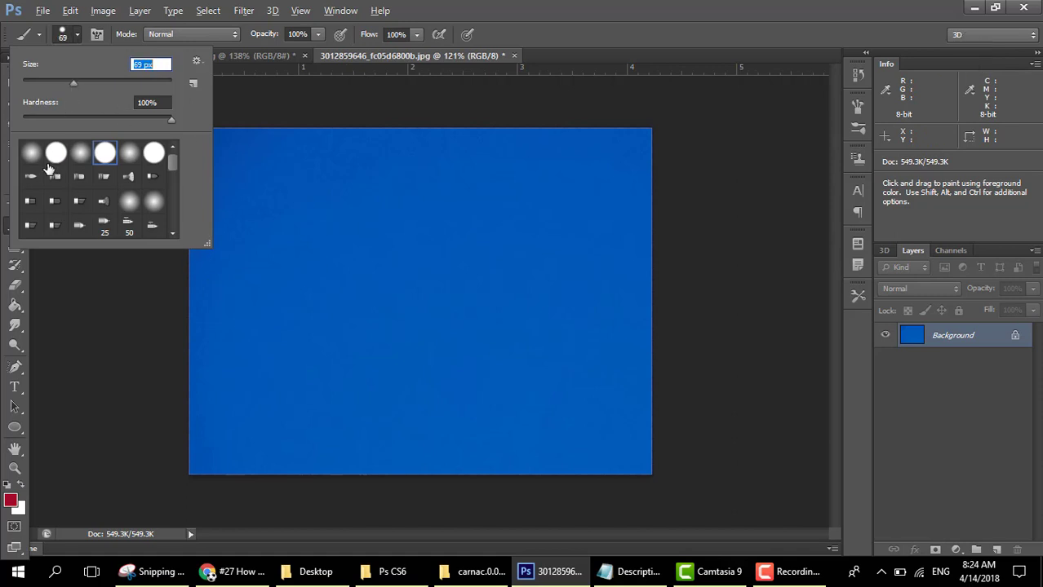
pyautogui.scroll(-5, 48, 169)
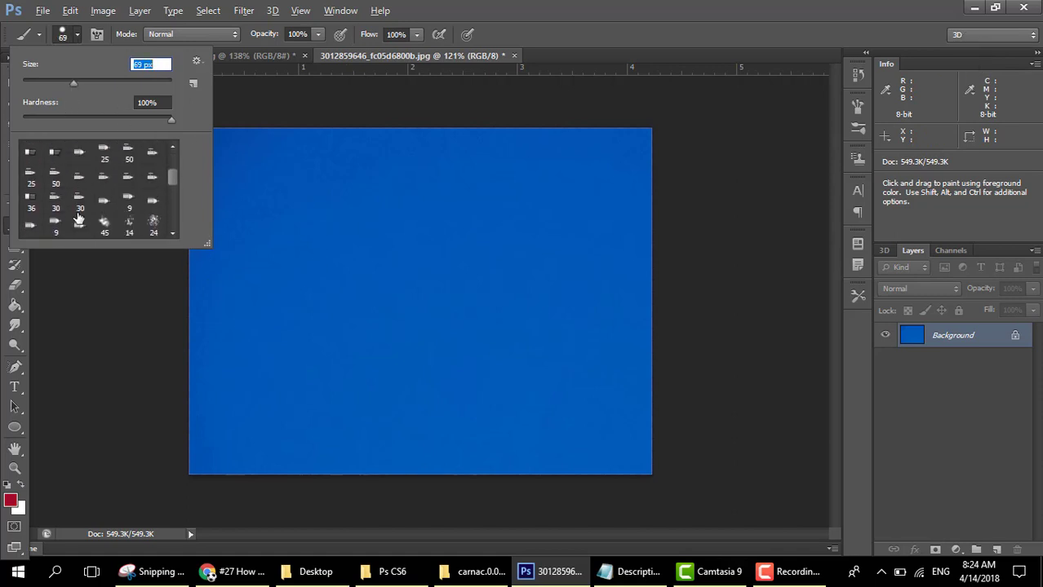
pyautogui.scroll(5, 79, 204)
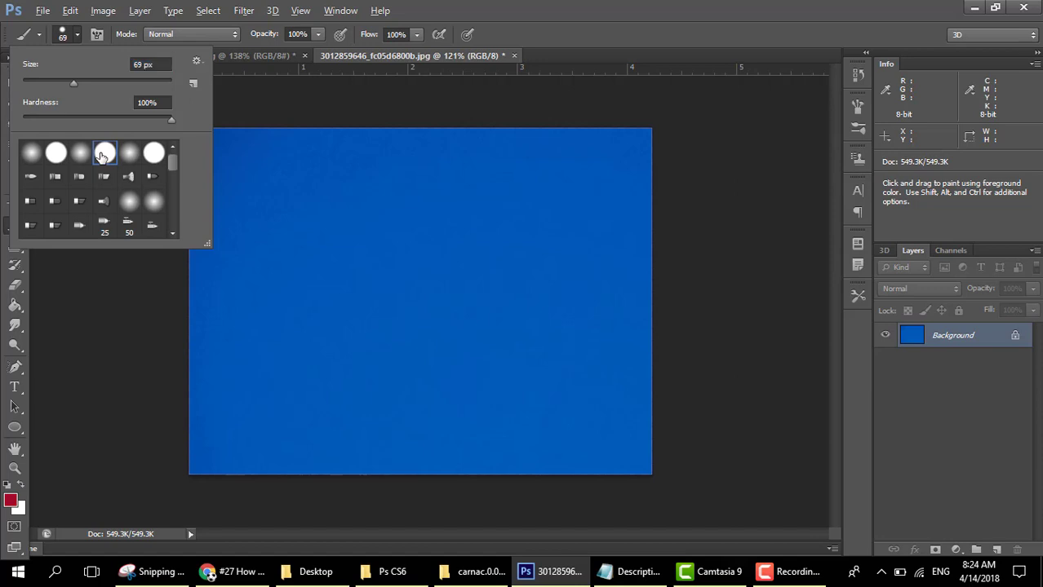
pyautogui.doubleClick(101, 155)
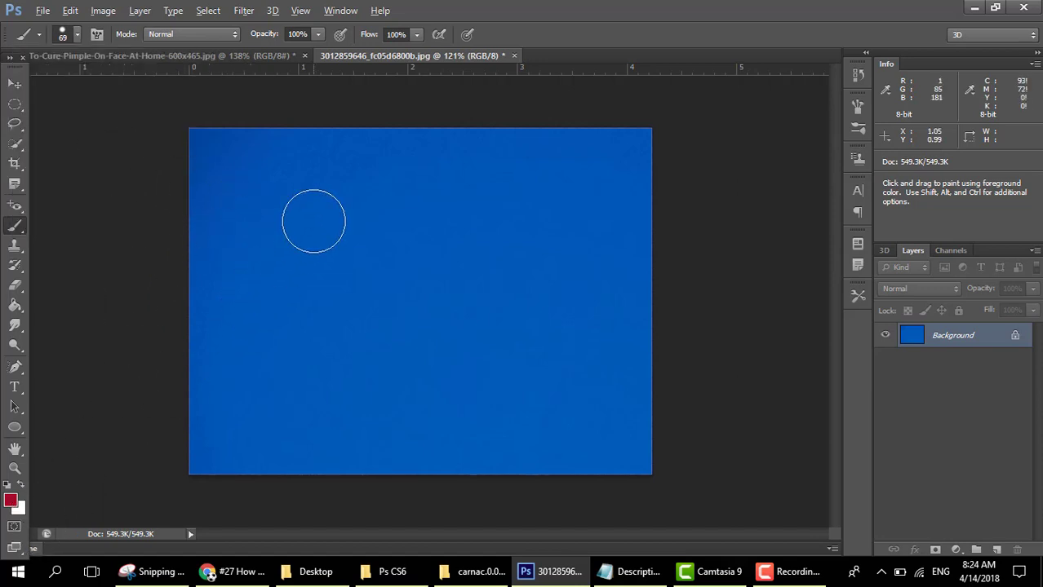
pyautogui.moveTo(299, 232); pyautogui.dragTo(545, 238)
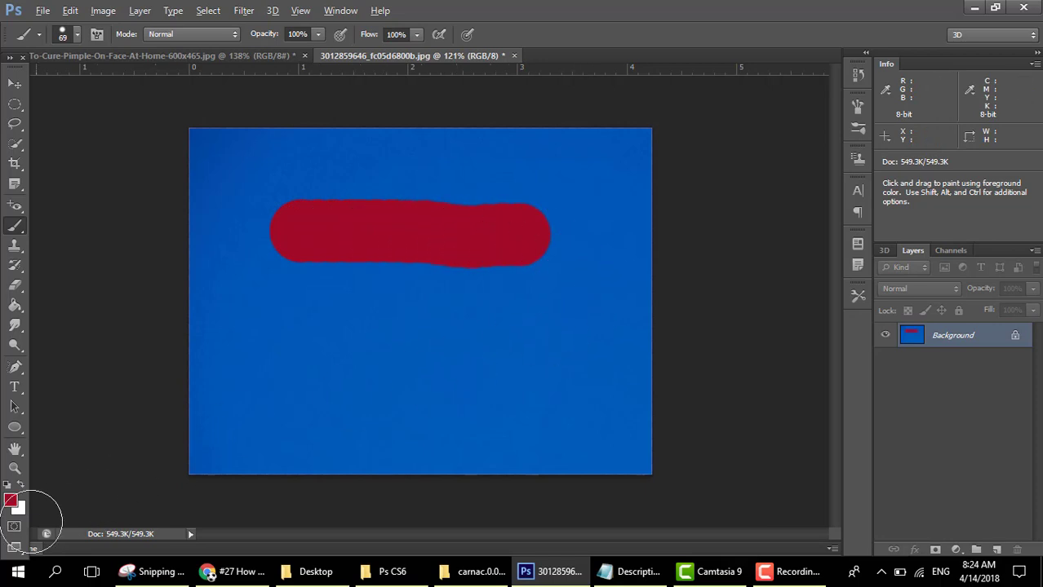
# Set the foreground colour to green 395330 and paint a horizontal stroke directly below the red one
pyautogui.click(10, 501)
pyautogui.moveTo(577, 300); pyautogui.dragTo(822, 194)
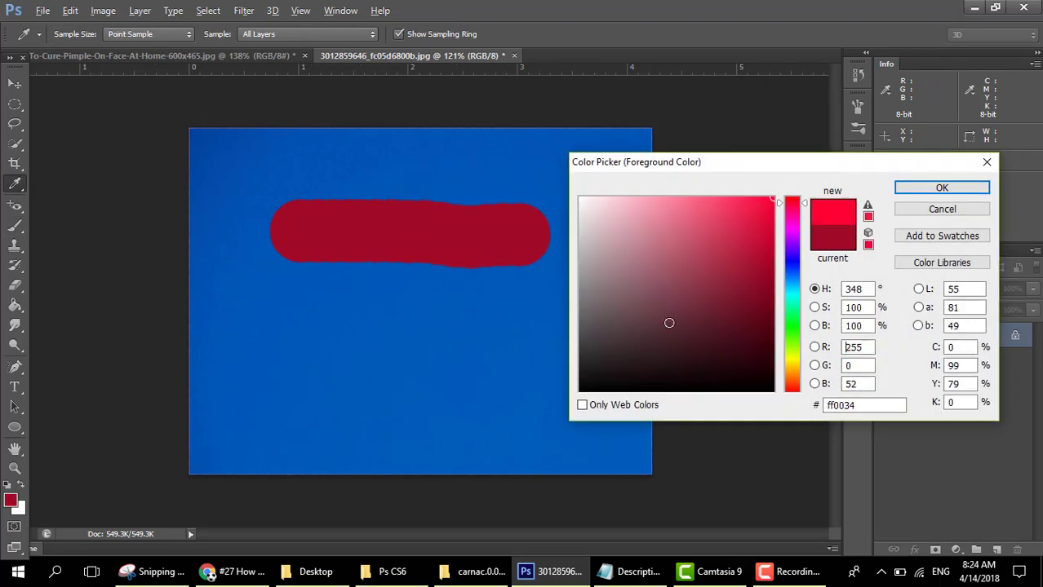
pyautogui.click(660, 328)
pyautogui.moveTo(791, 343); pyautogui.dragTo(791, 334)
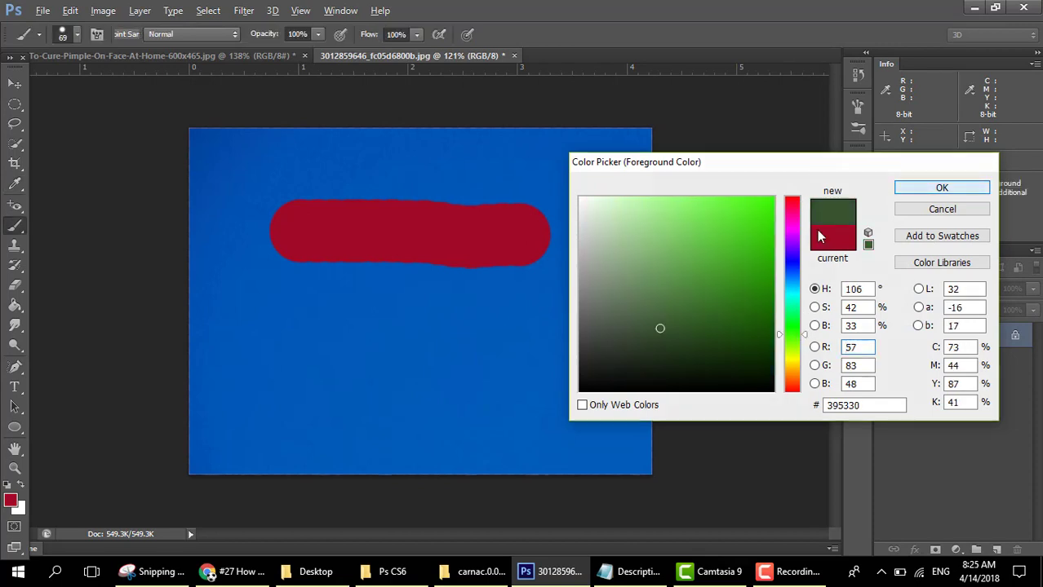
pyautogui.press('Return')
pyautogui.moveTo(291, 282); pyautogui.dragTo(517, 283)
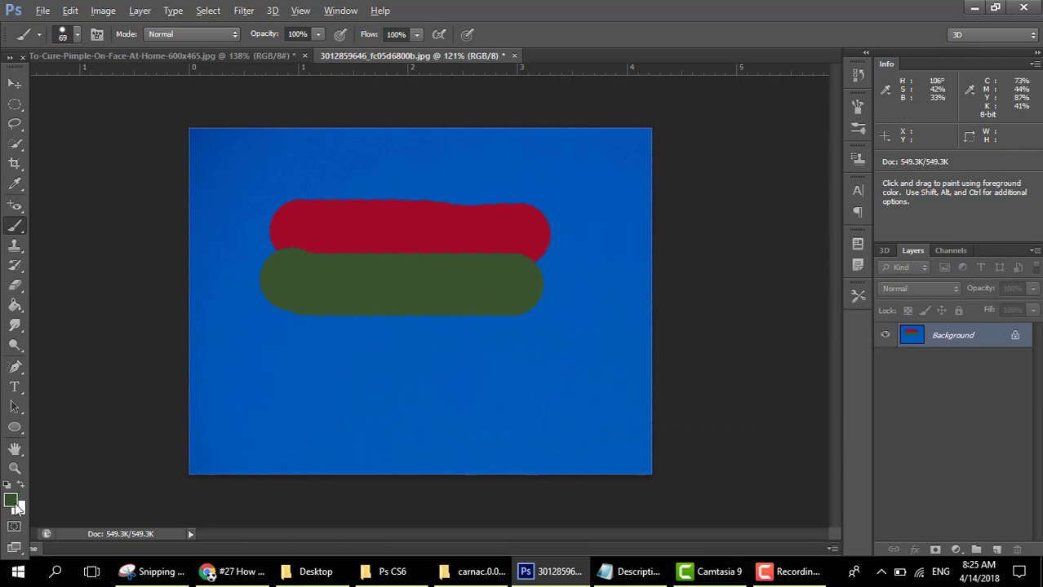
# Set the foreground colour to dark green 1c2519 and paint a third horizontal stroke below the green one
pyautogui.click(18, 508)
pyautogui.moveTo(659, 323); pyautogui.dragTo(643, 364)
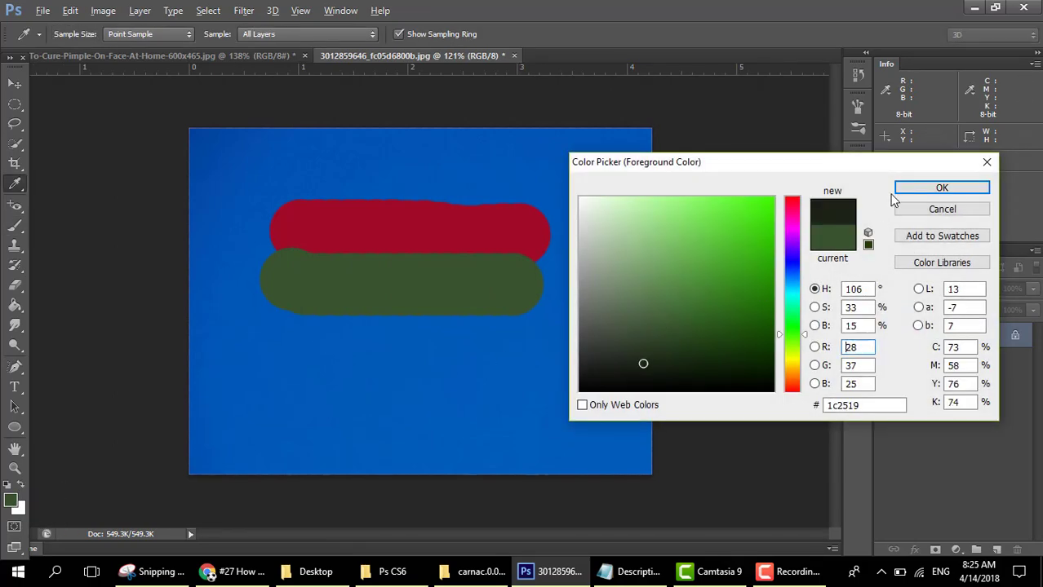
pyautogui.click(938, 189)
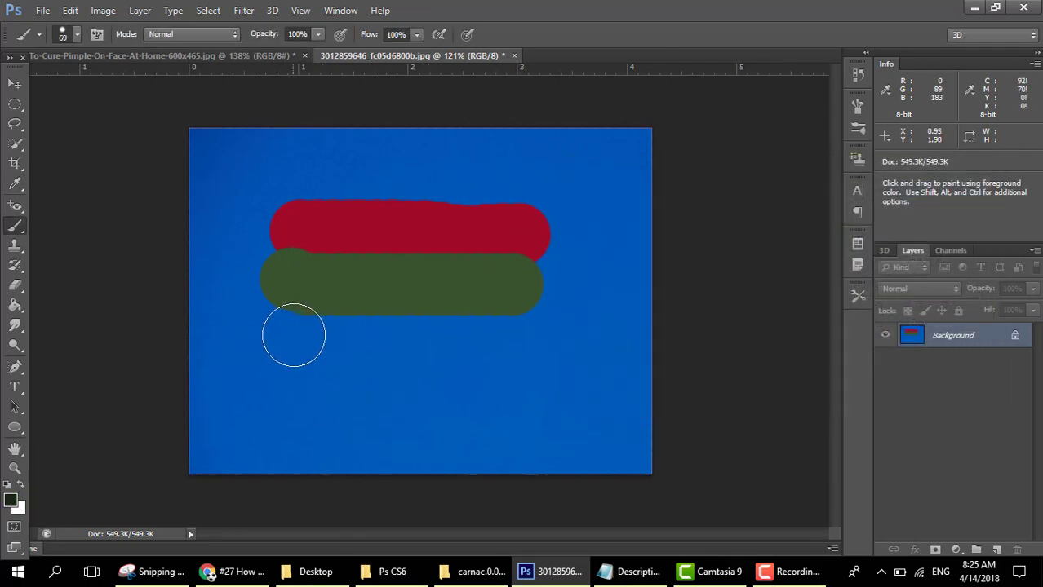
pyautogui.moveTo(294, 335); pyautogui.dragTo(502, 340)
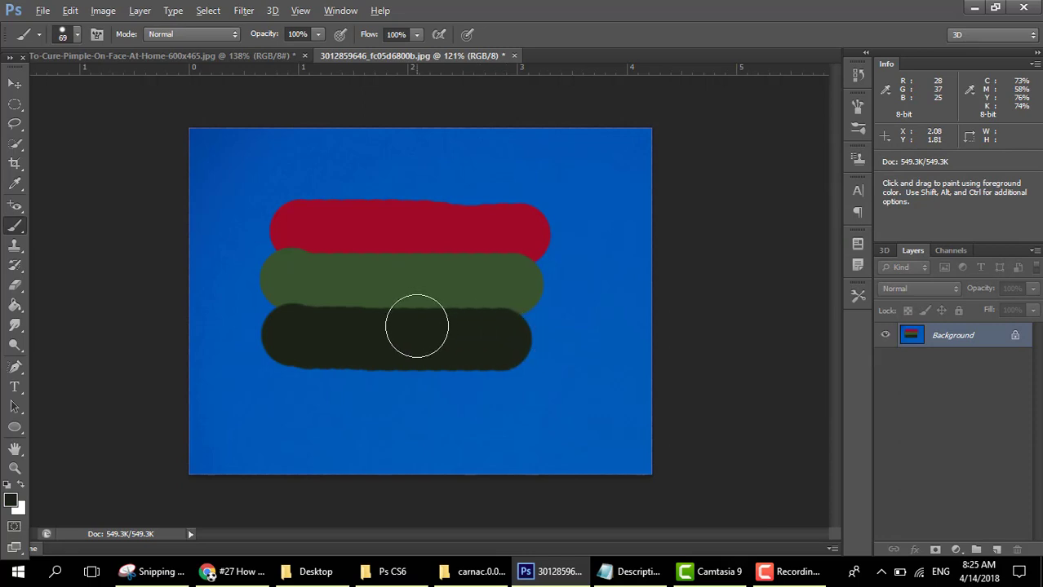
# Draw a thin 1 px line above the red stroke with the Pencil tool
pyautogui.rightClick(13, 234)
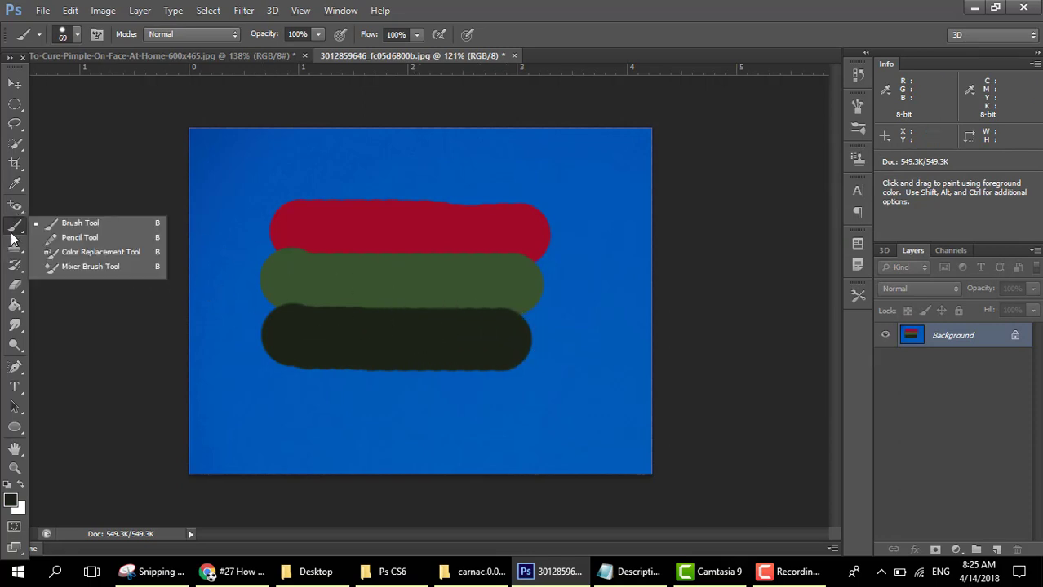
pyautogui.click(67, 239)
pyautogui.moveTo(489, 175); pyautogui.dragTo(505, 173)
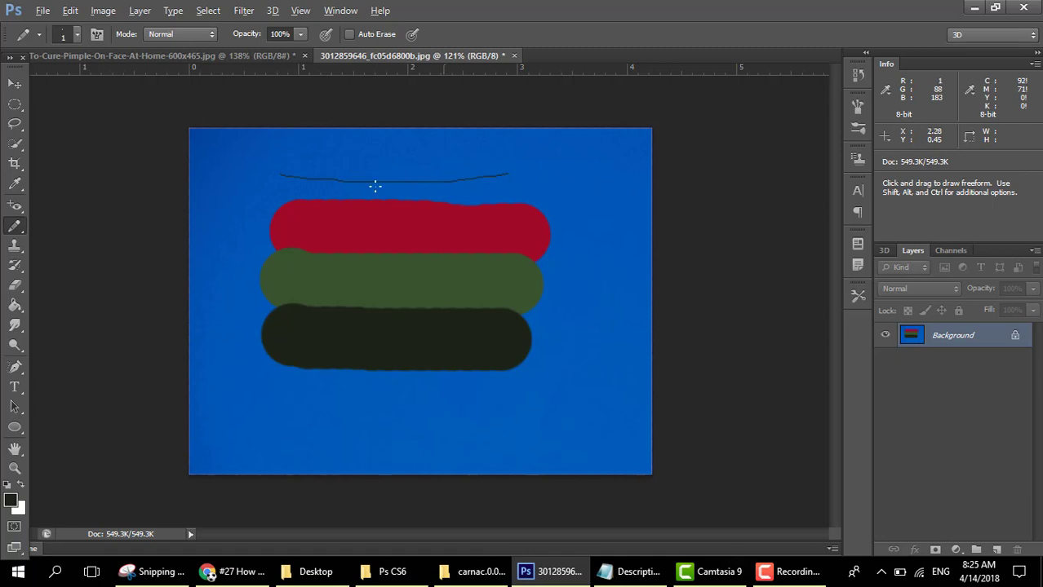
# Sample the blue background with the Color Replacement tool and brush it over most of the dark, green and red strokes
pyautogui.rightClick(15, 225)
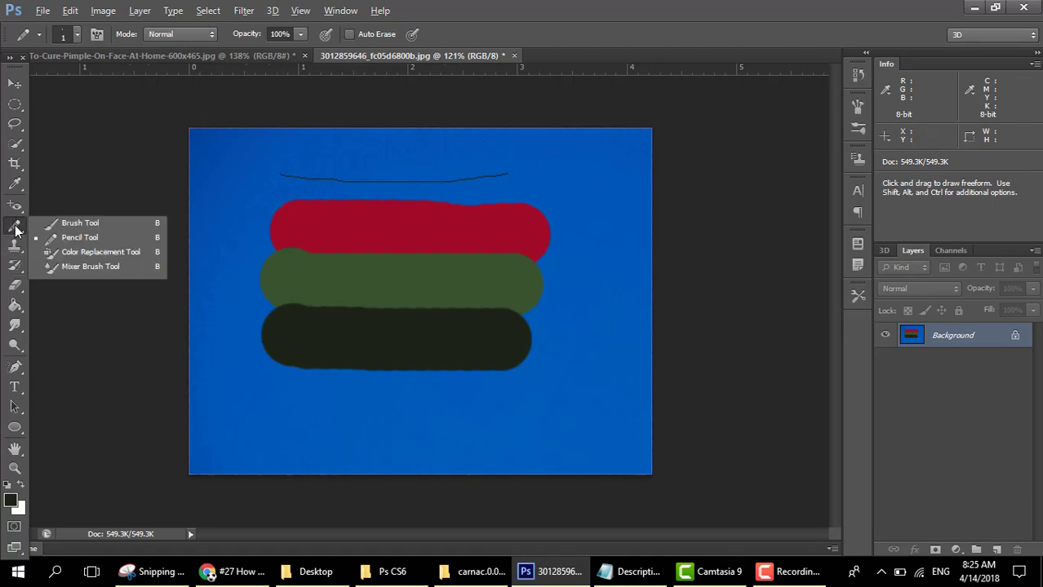
pyautogui.click(90, 252)
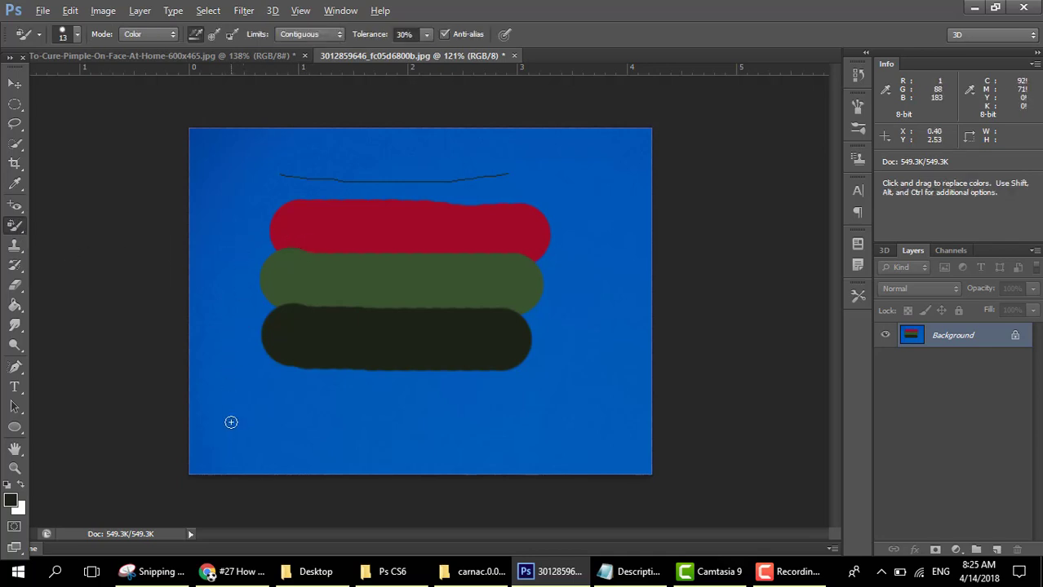
pyautogui.keyDown('alt'); pyautogui.click(224, 396); pyautogui.keyUp('alt')
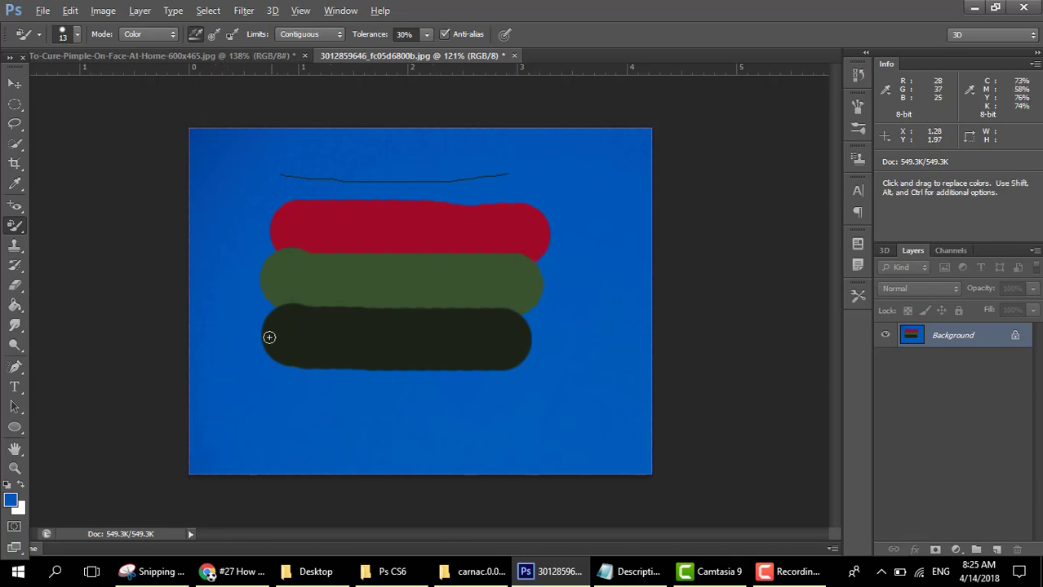
pyautogui.moveTo(294, 357)
pyautogui.mouseDown()
pyautogui.moveTo(428, 345)
pyautogui.moveTo(377, 354)
pyautogui.moveTo(288, 335)
pyautogui.moveTo(404, 355)
pyautogui.moveTo(255, 349)
pyautogui.moveTo(415, 344)
pyautogui.moveTo(334, 359)
pyautogui.mouseUp()
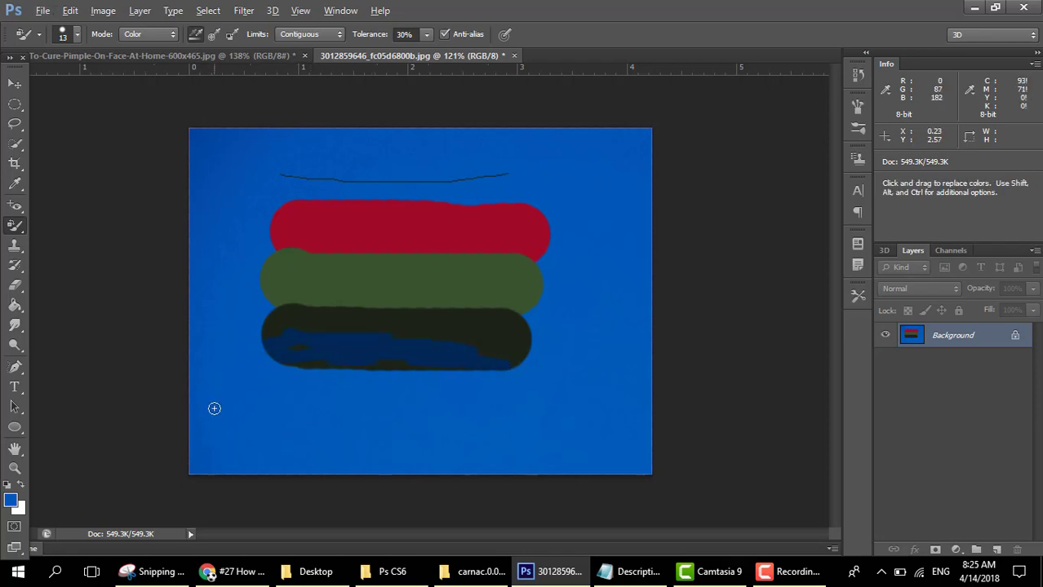
pyautogui.press('alt')
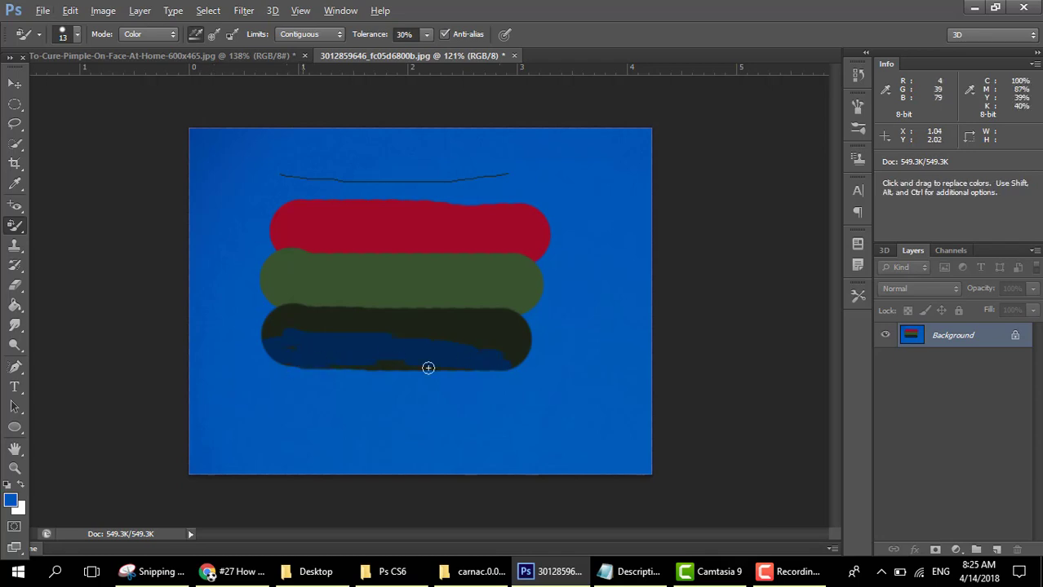
pyautogui.moveTo(478, 273)
pyautogui.mouseDown()
pyautogui.moveTo(235, 310)
pyautogui.moveTo(463, 256)
pyautogui.moveTo(447, 178)
pyautogui.moveTo(261, 205)
pyautogui.mouseUp()
pyautogui.moveTo(344, 282)
pyautogui.mouseDown()
pyautogui.moveTo(432, 244)
pyautogui.moveTo(463, 253)
pyautogui.moveTo(454, 287)
pyautogui.moveTo(468, 294)
pyautogui.moveTo(339, 340)
pyautogui.moveTo(358, 293)
pyautogui.mouseUp()
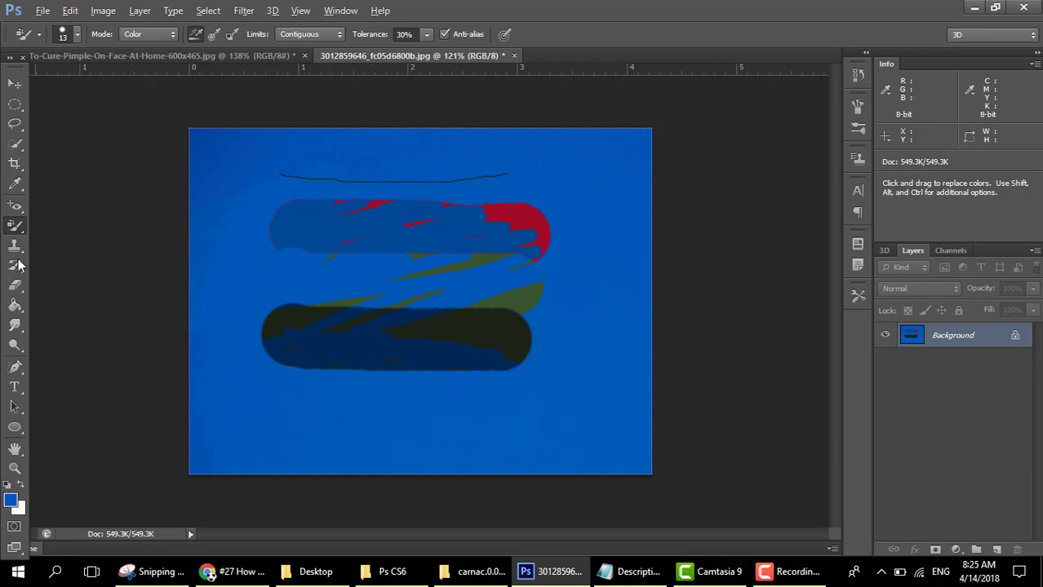
# Switch to the Mixer Brush tool and reduce its brush size to 40 px
pyautogui.rightClick(7, 231)
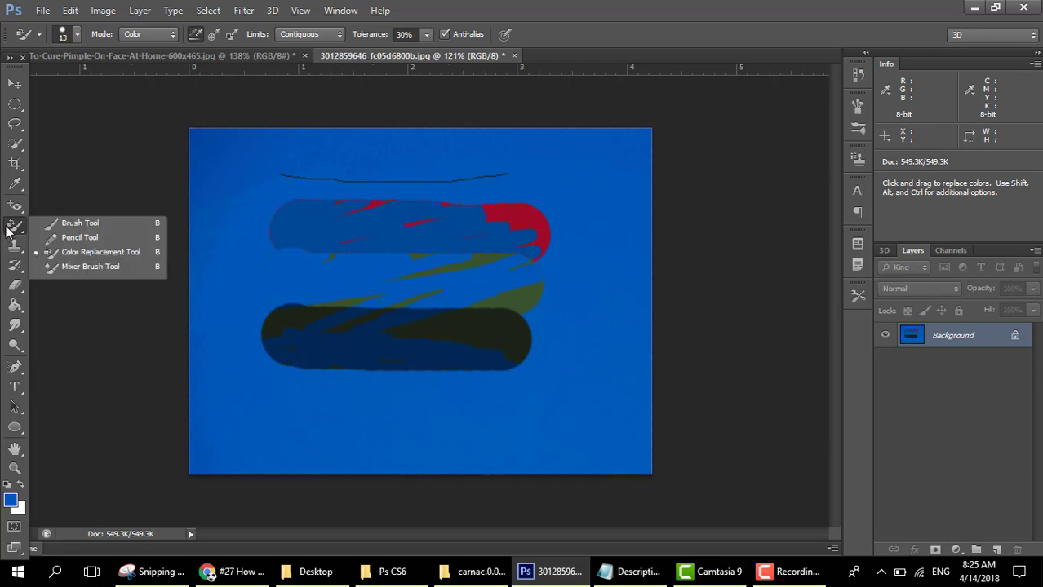
pyautogui.click(82, 266)
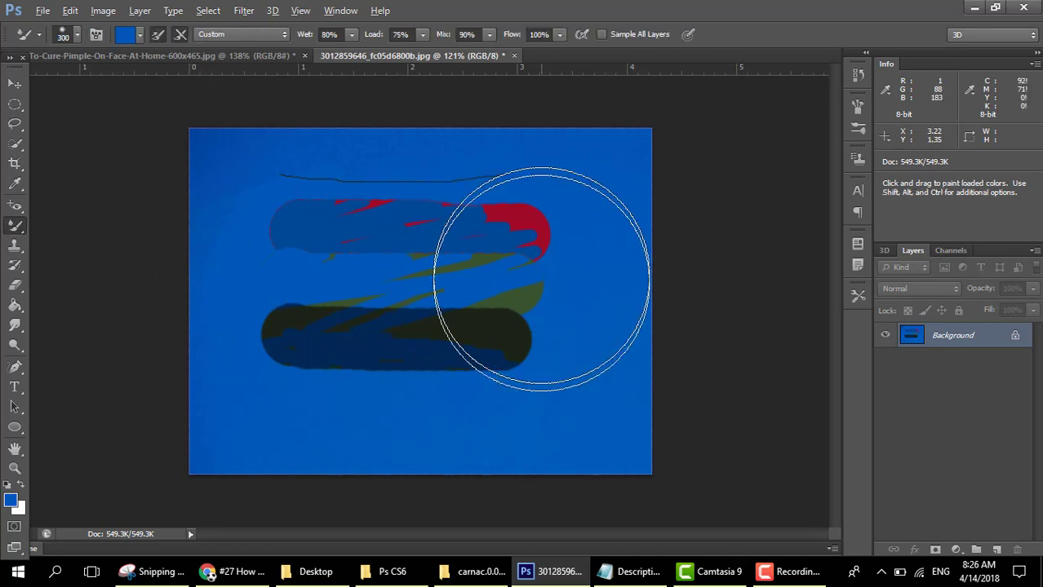
pyautogui.press('[')
pyautogui.press('[')
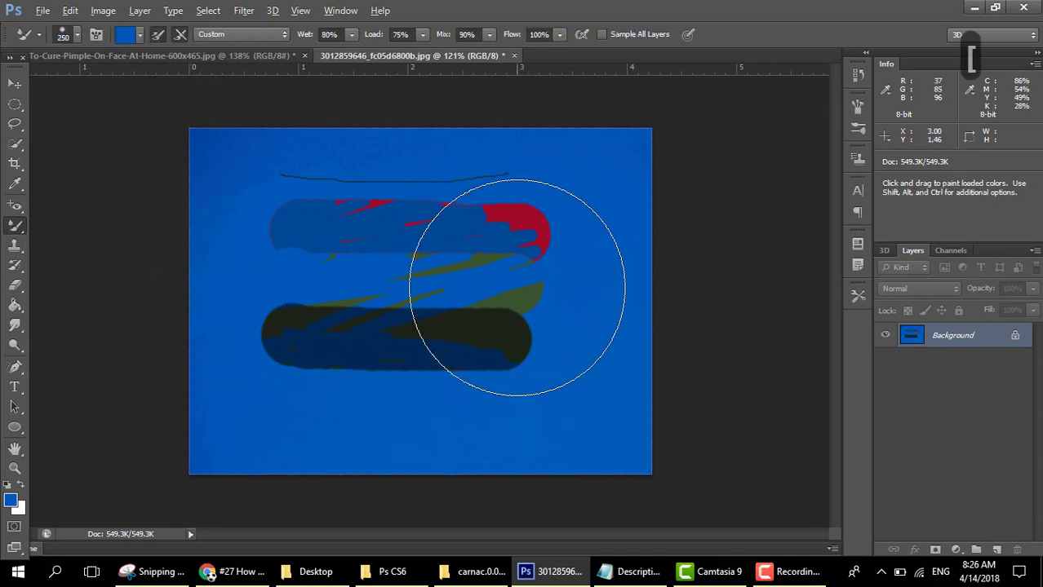
pyautogui.press('[')
pyautogui.press('[')
pyautogui.press('[')
pyautogui.press('[')
pyautogui.press('[')
pyautogui.press('[')
pyautogui.press('[')
pyautogui.press('[')
pyautogui.press('[')
pyautogui.press('[')
pyautogui.press('[')
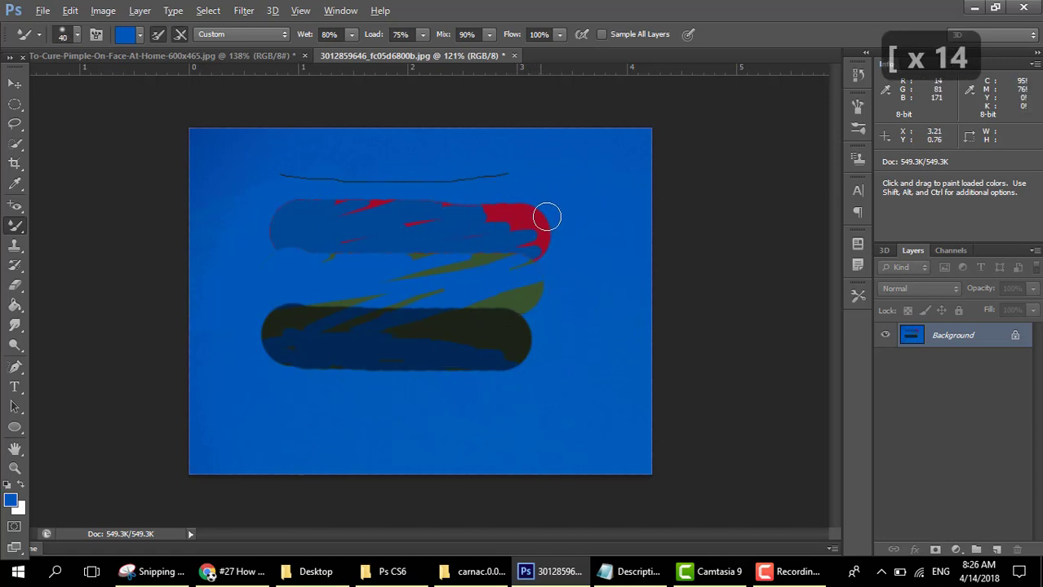
# Smear the red and green remnants and the thin line into the blue background with the Mixer Brush
pyautogui.moveTo(546, 217)
pyautogui.mouseDown()
pyautogui.moveTo(520, 213)
pyautogui.moveTo(540, 196)
pyautogui.moveTo(547, 223)
pyautogui.moveTo(526, 206)
pyautogui.moveTo(570, 228)
pyautogui.moveTo(487, 204)
pyautogui.moveTo(562, 250)
pyautogui.moveTo(522, 208)
pyautogui.moveTo(498, 251)
pyautogui.mouseUp()
pyautogui.moveTo(558, 230)
pyautogui.mouseDown()
pyautogui.moveTo(465, 226)
pyautogui.moveTo(497, 207)
pyautogui.moveTo(353, 217)
pyautogui.moveTo(440, 192)
pyautogui.moveTo(304, 182)
pyautogui.moveTo(265, 196)
pyautogui.mouseUp()
pyautogui.moveTo(453, 303); pyautogui.dragTo(523, 303)
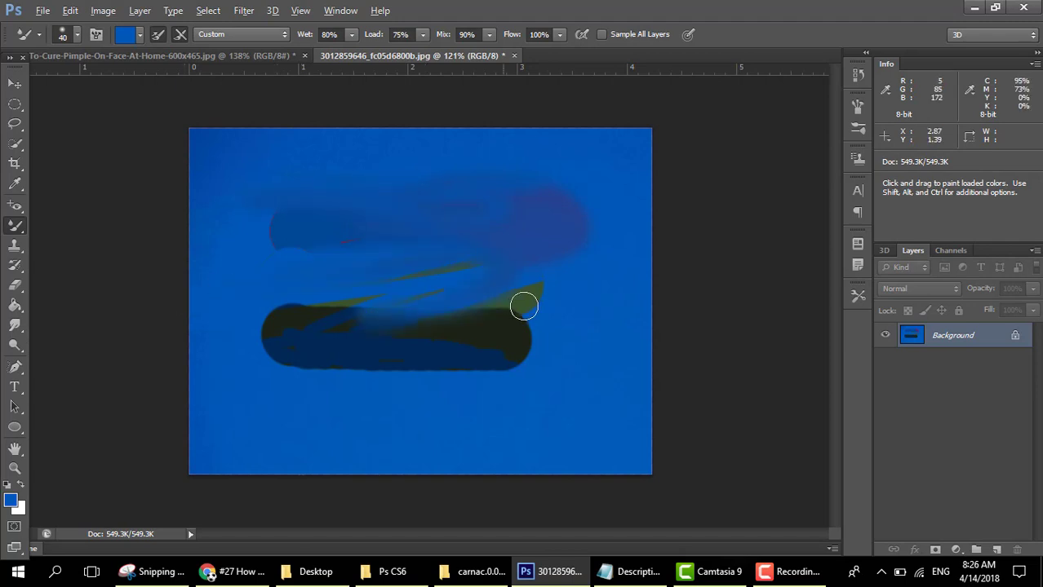
# Return to the face photo with the pimples and choose the Patch tool
pyautogui.click(241, 52)
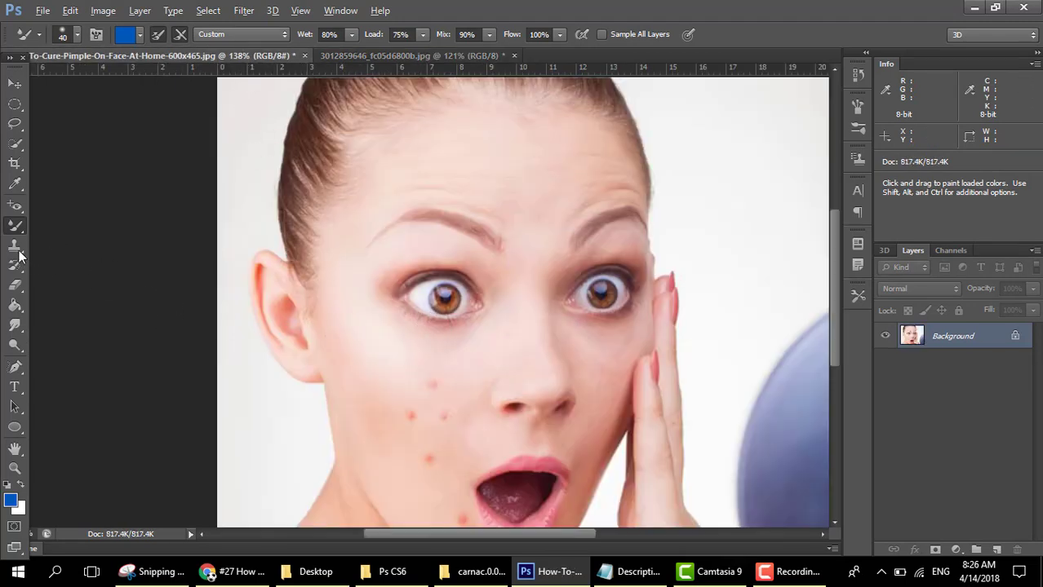
pyautogui.click(15, 225)
pyautogui.click(18, 208)
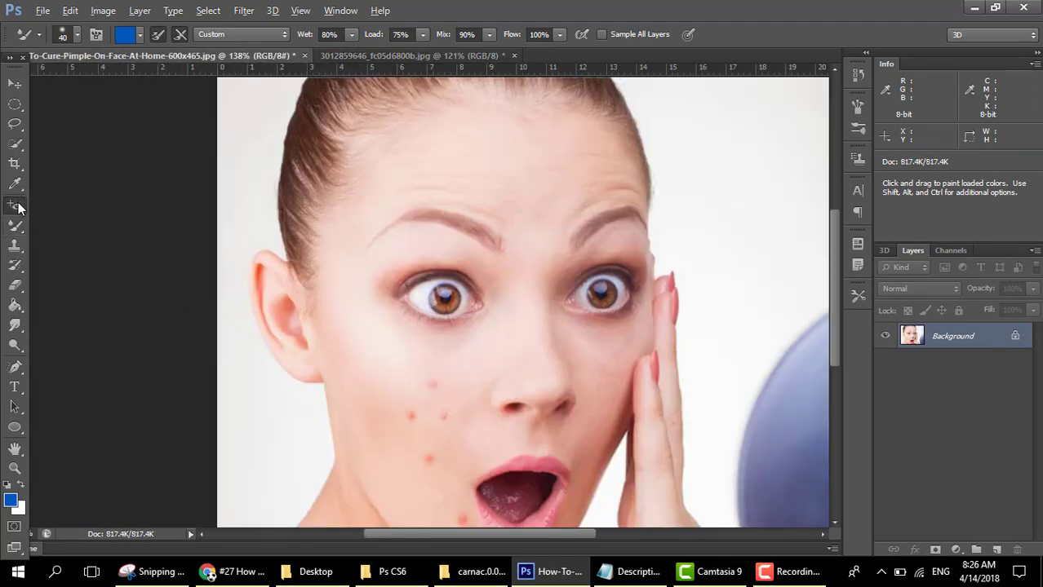
pyautogui.click(59, 238)
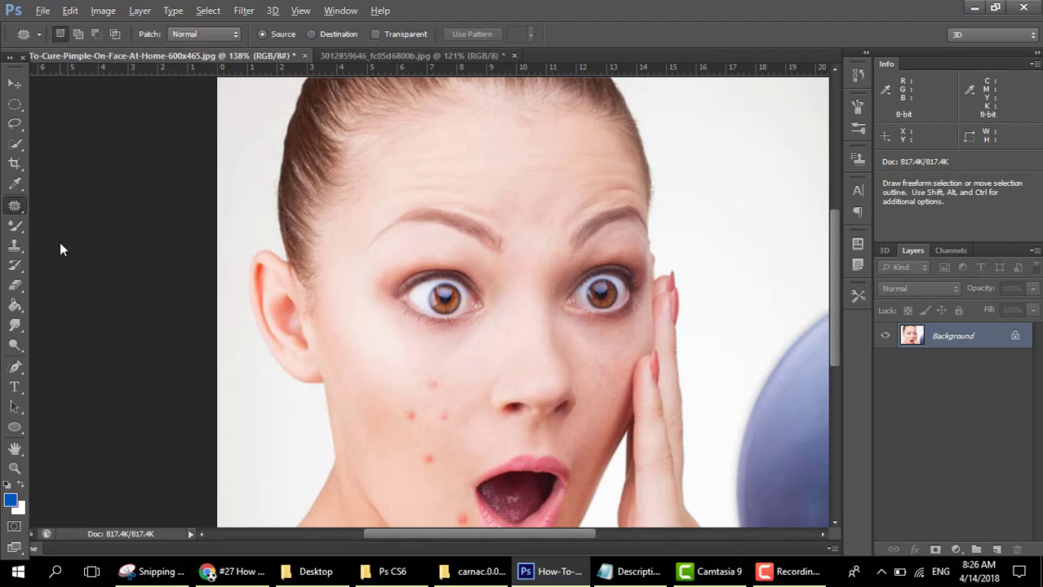
# Outline the eye above the pimples with the Patch tool, try to patch it from the eyebrow area, and undo the patch
pyautogui.moveTo(449, 254)
pyautogui.mouseDown()
pyautogui.moveTo(389, 250)
pyautogui.moveTo(369, 266)
pyautogui.mouseUp()
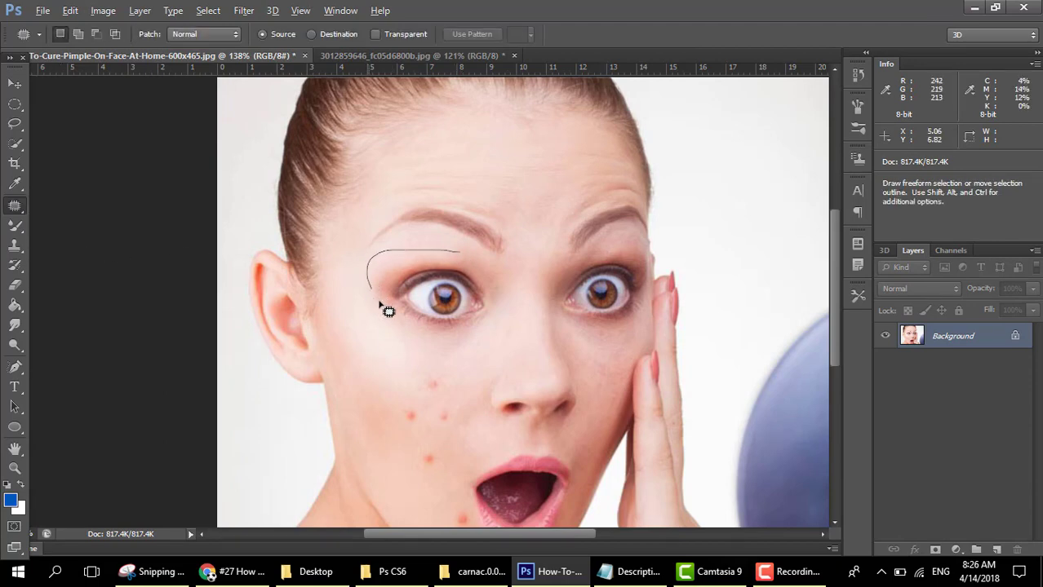
pyautogui.moveTo(380, 305)
pyautogui.mouseDown()
pyautogui.moveTo(410, 326)
pyautogui.moveTo(462, 338)
pyautogui.mouseUp()
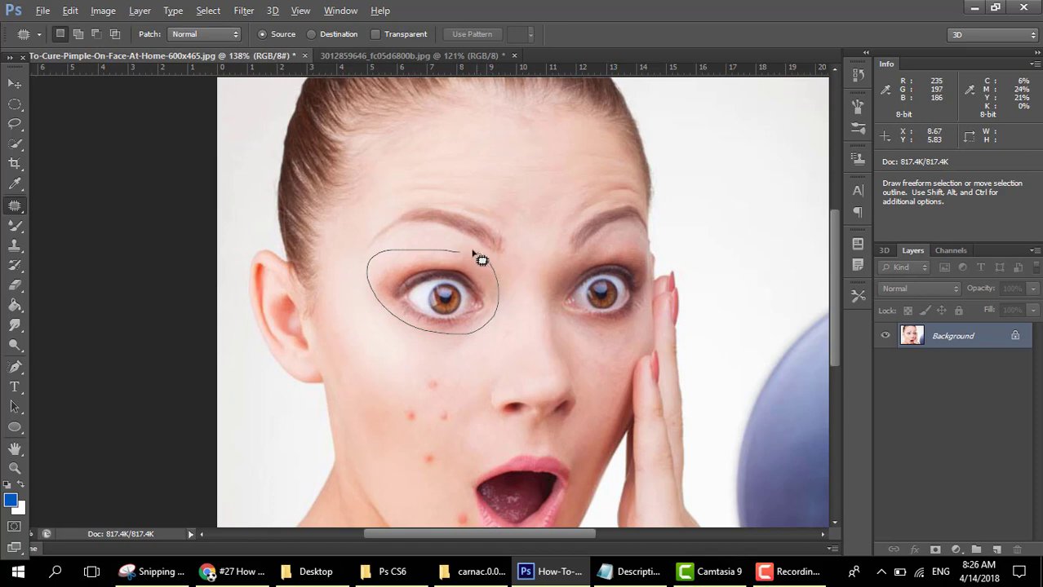
pyautogui.moveTo(447, 252); pyautogui.dragTo(450, 250)
pyautogui.moveTo(438, 302); pyautogui.dragTo(487, 210)
pyautogui.hotkey('ctrl', 'z')
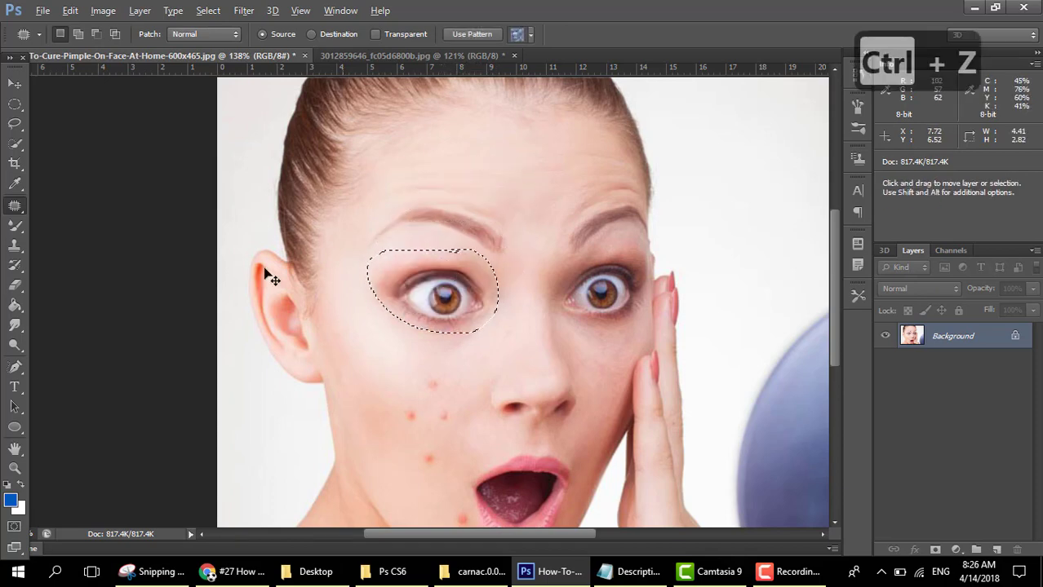
# Move the outlined eye to the middle of the forehead with the Content-Aware Move tool and clear the selection
pyautogui.rightClick(14, 206)
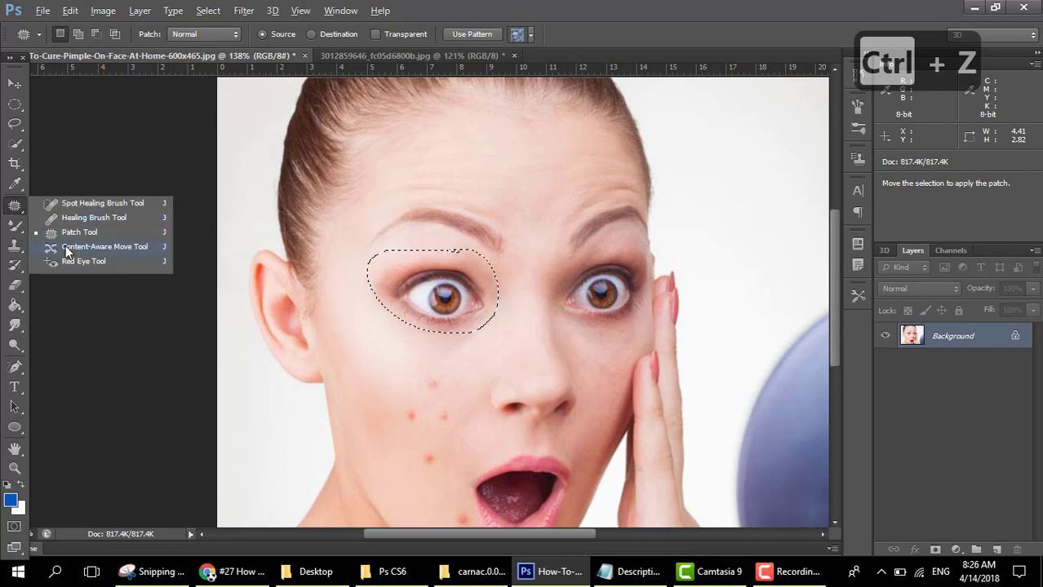
pyautogui.click(65, 245)
pyautogui.moveTo(421, 296); pyautogui.dragTo(505, 185)
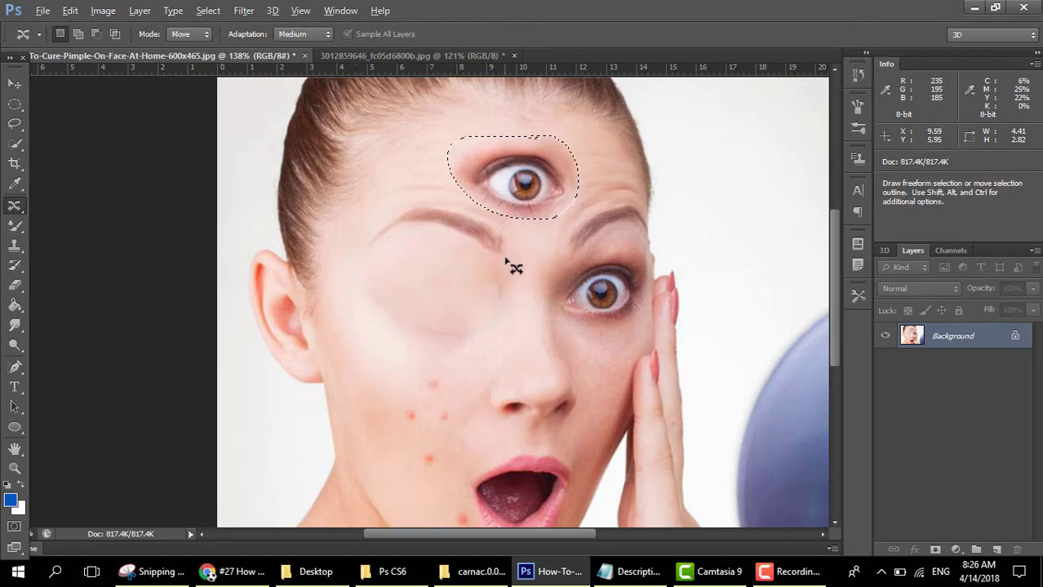
pyautogui.hotkey('ctrl', 'd')
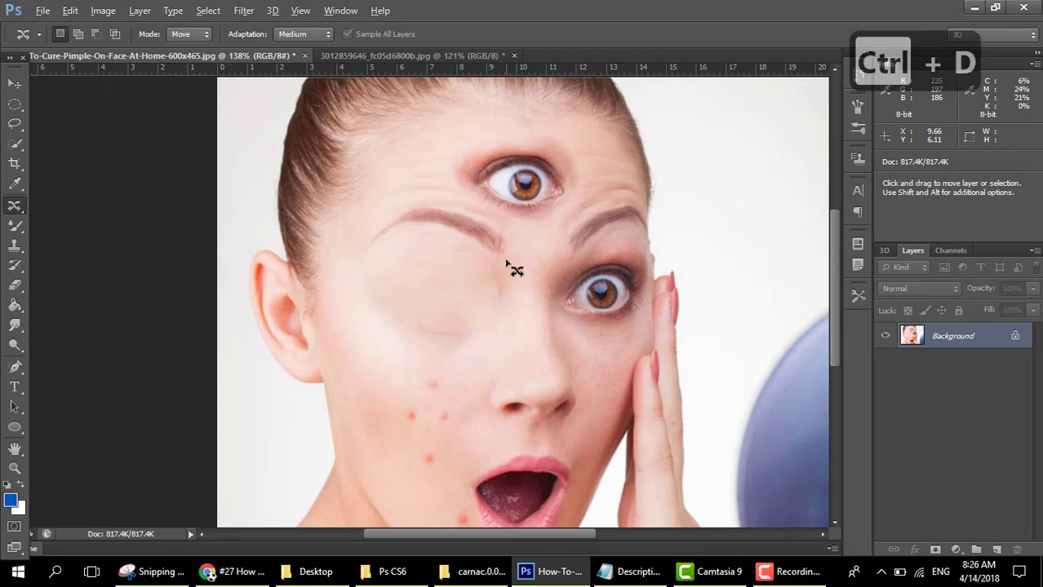
pyautogui.scroll(6, 539, 233)
pyautogui.hotkey('ctrl', 'd')
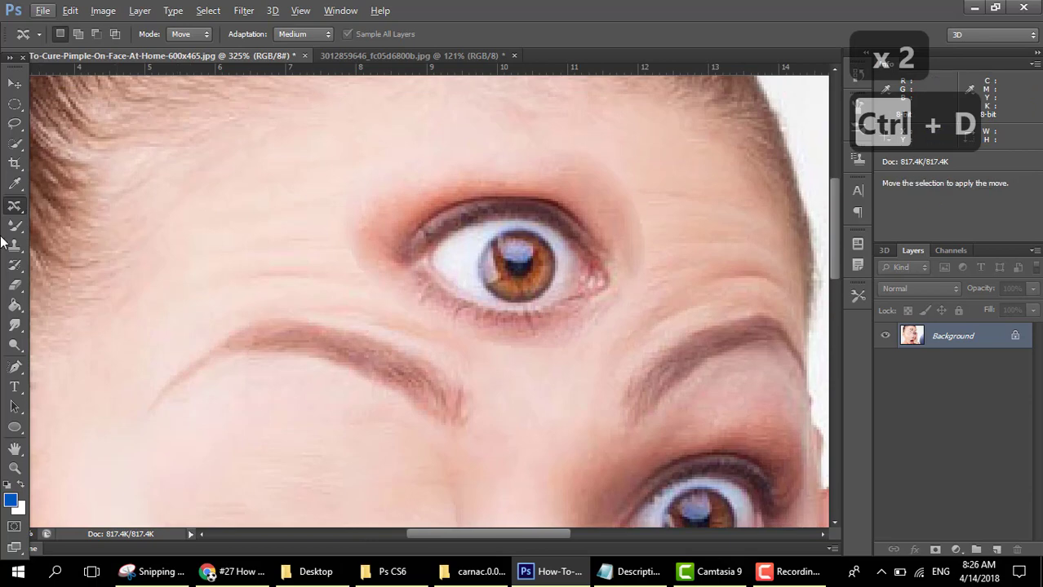
# Blend the skin around the forehead eye and over the emptied eye area with the Mixer Brush
pyautogui.click(15, 225)
pyautogui.moveTo(353, 219)
pyautogui.mouseDown()
pyautogui.moveTo(410, 160)
pyautogui.moveTo(476, 156)
pyautogui.moveTo(609, 181)
pyautogui.moveTo(657, 244)
pyautogui.moveTo(664, 214)
pyautogui.moveTo(645, 294)
pyautogui.moveTo(622, 328)
pyautogui.moveTo(573, 358)
pyautogui.moveTo(458, 337)
pyautogui.moveTo(376, 285)
pyautogui.moveTo(339, 235)
pyautogui.moveTo(351, 260)
pyautogui.moveTo(388, 151)
pyautogui.moveTo(568, 153)
pyautogui.moveTo(505, 149)
pyautogui.moveTo(218, 214)
pyautogui.moveTo(304, 188)
pyautogui.moveTo(121, 277)
pyautogui.moveTo(260, 224)
pyautogui.moveTo(290, 260)
pyautogui.moveTo(452, 325)
pyautogui.moveTo(579, 336)
pyautogui.moveTo(661, 283)
pyautogui.moveTo(732, 268)
pyautogui.moveTo(759, 288)
pyautogui.moveTo(713, 211)
pyautogui.moveTo(639, 175)
pyautogui.mouseUp()
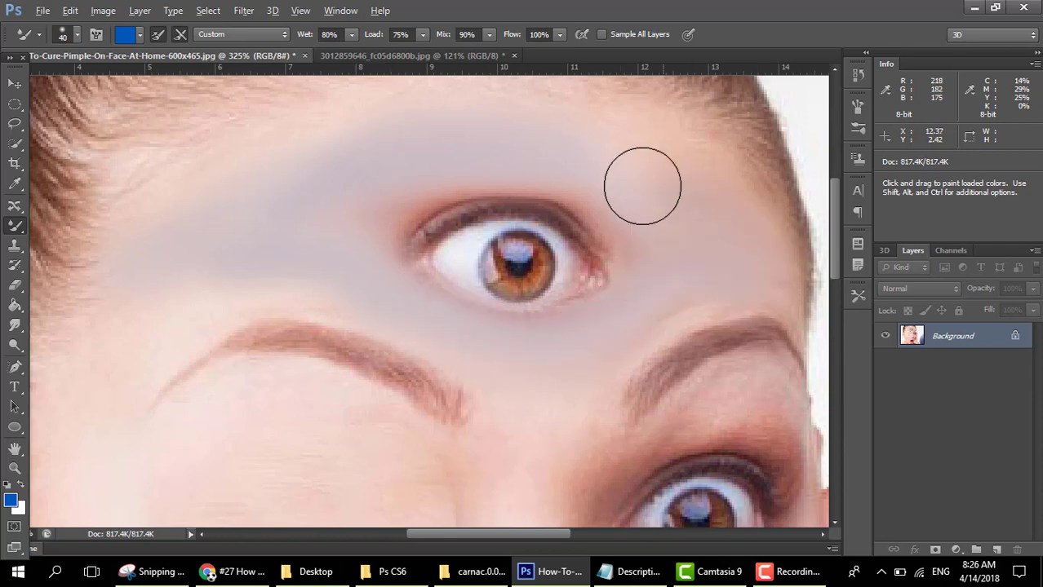
pyautogui.scroll(-6, 640, 174)
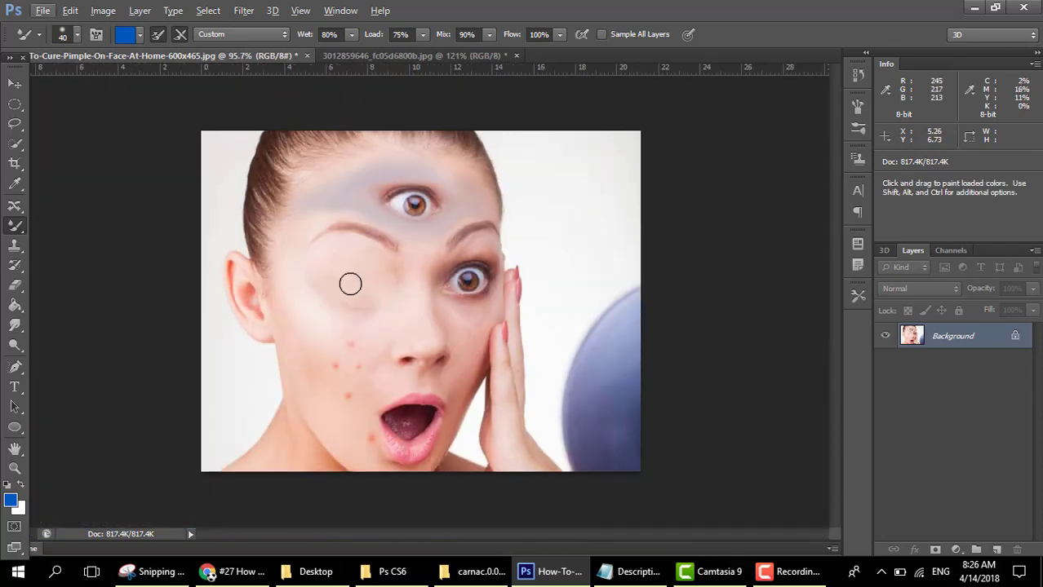
pyautogui.moveTo(392, 271)
pyautogui.mouseDown()
pyautogui.moveTo(382, 299)
pyautogui.moveTo(320, 291)
pyautogui.mouseUp()
pyautogui.moveTo(387, 305)
pyautogui.mouseDown()
pyautogui.moveTo(301, 279)
pyautogui.moveTo(347, 279)
pyautogui.moveTo(344, 321)
pyautogui.mouseUp()
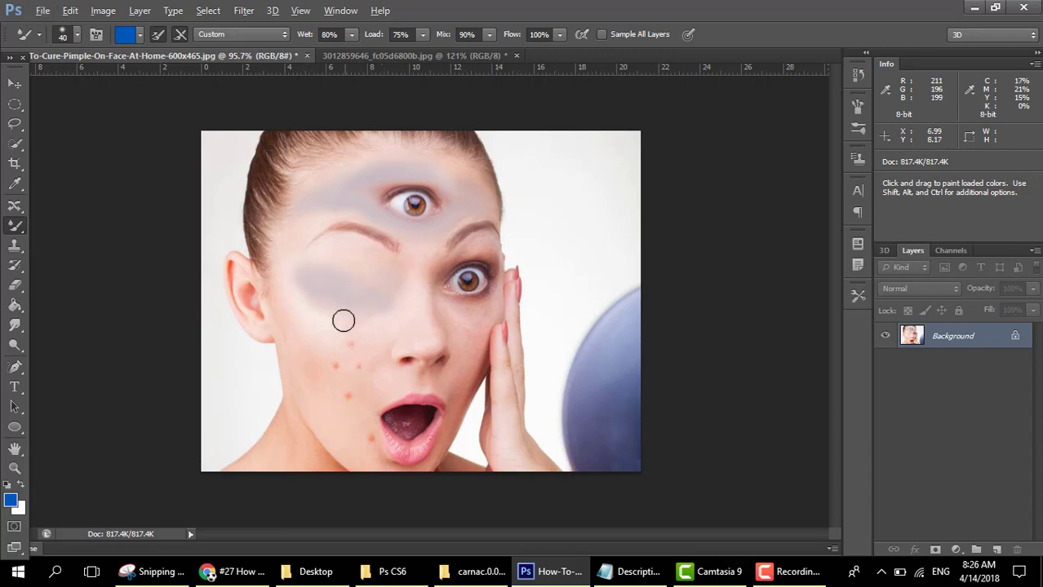
# Set the foreground colour to the skin tone f4d4c9 sampled from the cheek
pyautogui.click(9, 502)
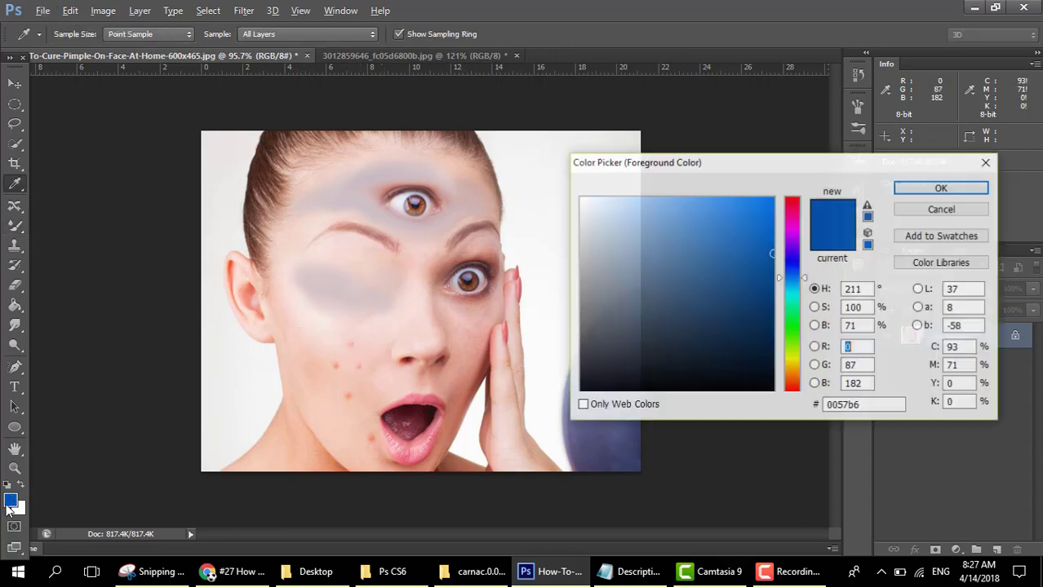
pyautogui.click(317, 341)
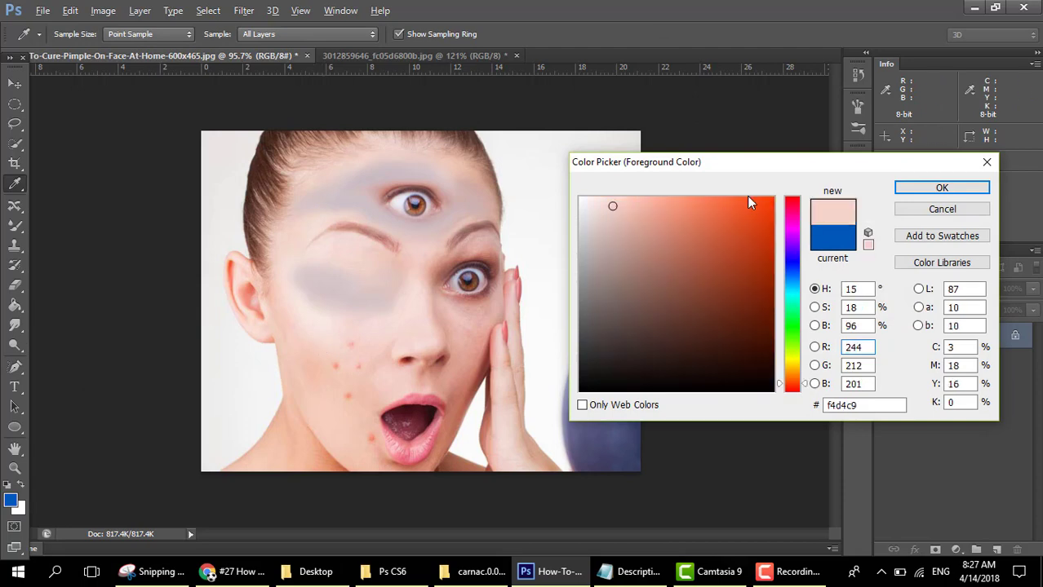
pyautogui.click(899, 190)
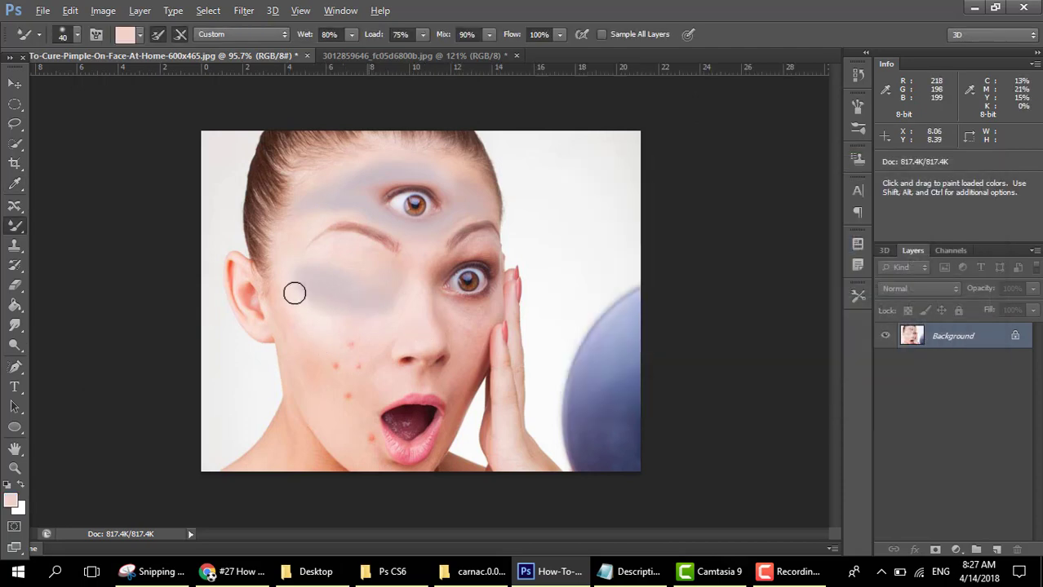
# Brush the sampled skin tone over the greyish patches on the emptied eye area and forehead with the Mixer Brush
pyautogui.moveTo(294, 293)
pyautogui.mouseDown()
pyautogui.moveTo(396, 278)
pyautogui.moveTo(305, 306)
pyautogui.moveTo(399, 289)
pyautogui.moveTo(298, 283)
pyautogui.mouseUp()
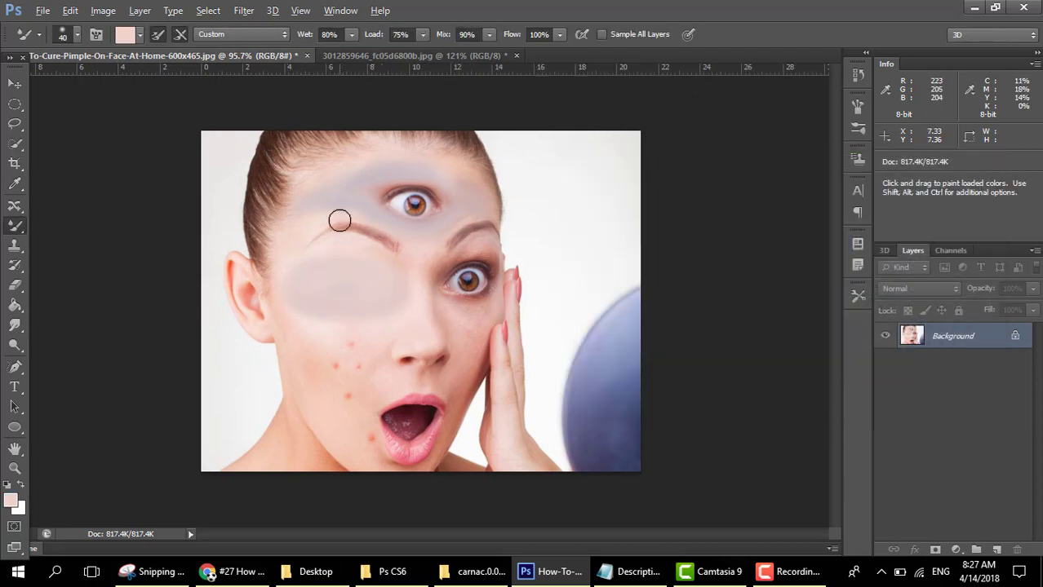
pyautogui.moveTo(475, 191)
pyautogui.mouseDown()
pyautogui.moveTo(400, 214)
pyautogui.moveTo(363, 177)
pyautogui.mouseUp()
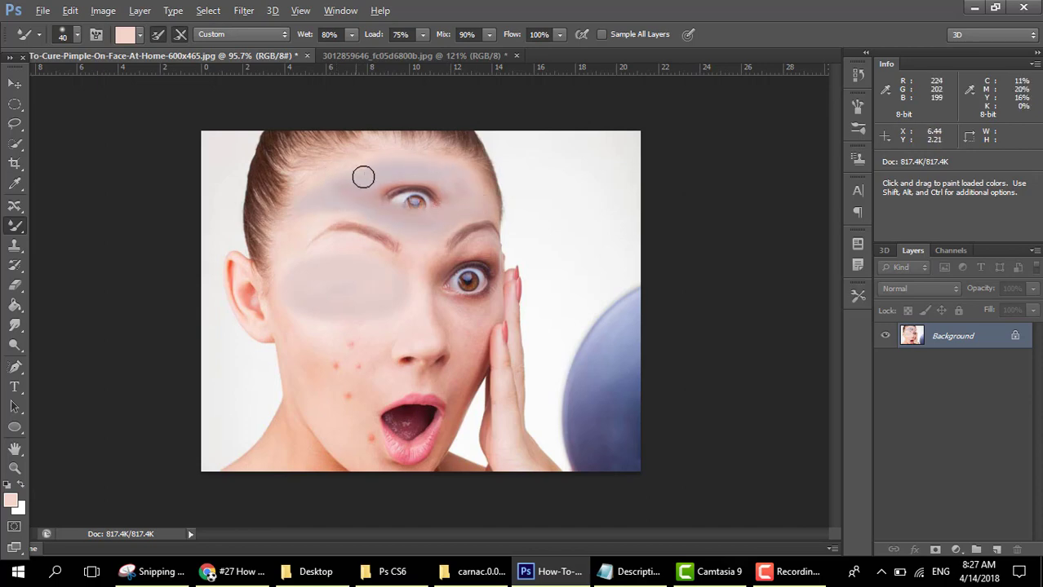
# Undo the Mixer Brush strokes and the eye move on the face photo, and clear the eye selection
pyautogui.hotkey('ctrl', 'alt', 'z')
pyautogui.hotkey('ctrl', 'alt', 'z')
pyautogui.hotkey('ctrl', 'alt', 'z')
pyautogui.hotkey('ctrl', 'alt', 'z')
pyautogui.hotkey('ctrl', 'alt', 'z')
pyautogui.hotkey('ctrl', 'alt', 'z')
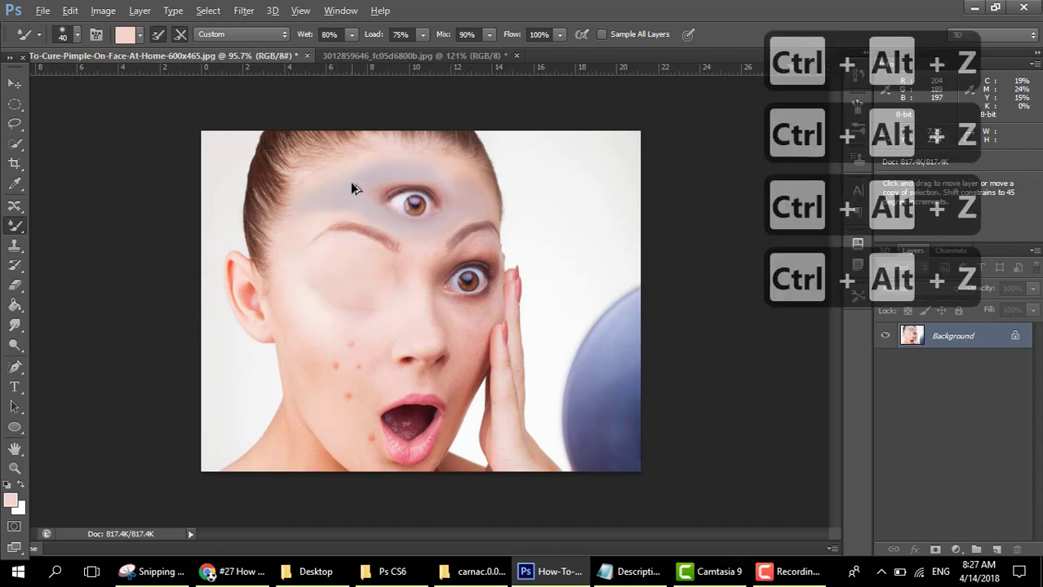
pyautogui.hotkey('ctrl', 'alt', 'z')
pyautogui.hotkey('ctrl', 'alt', 'z')
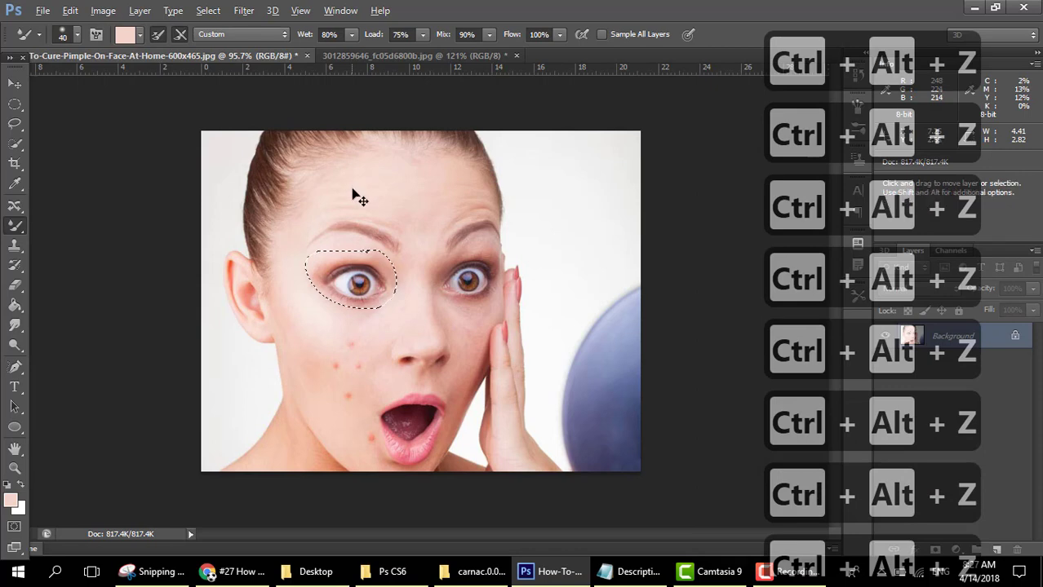
pyautogui.hotkey('ctrl', 'd')
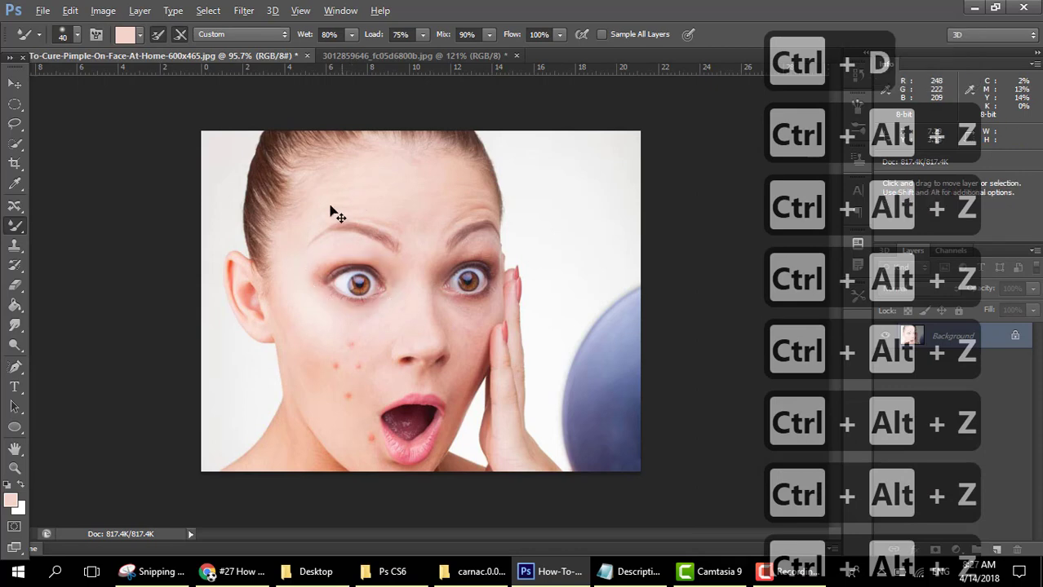
# Choose the Clone Stamp tool and show the tools in its group
pyautogui.rightClick(11, 235)
pyautogui.click(74, 272)
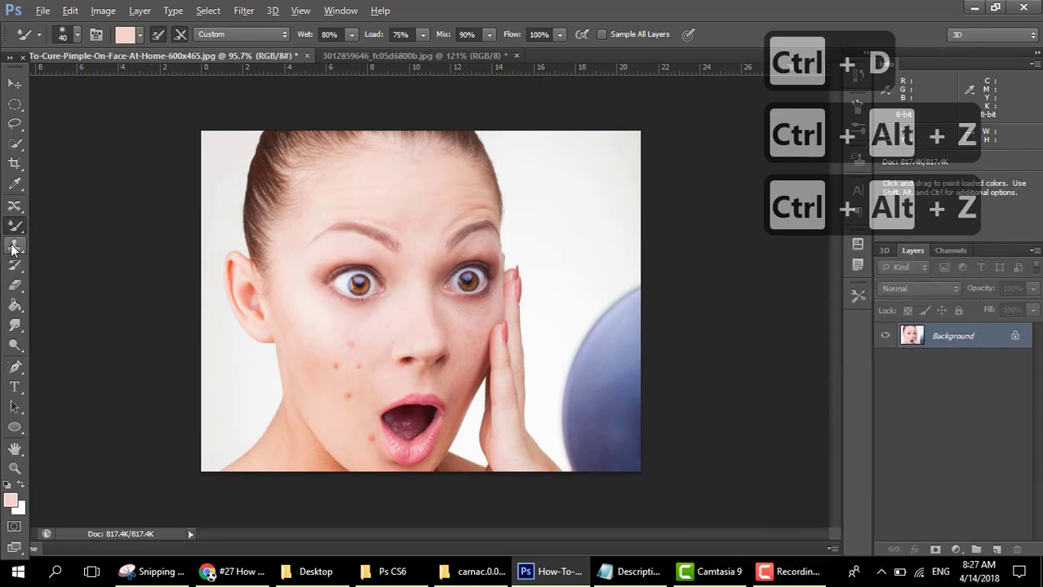
pyautogui.click(12, 249)
pyautogui.rightClick(14, 250)
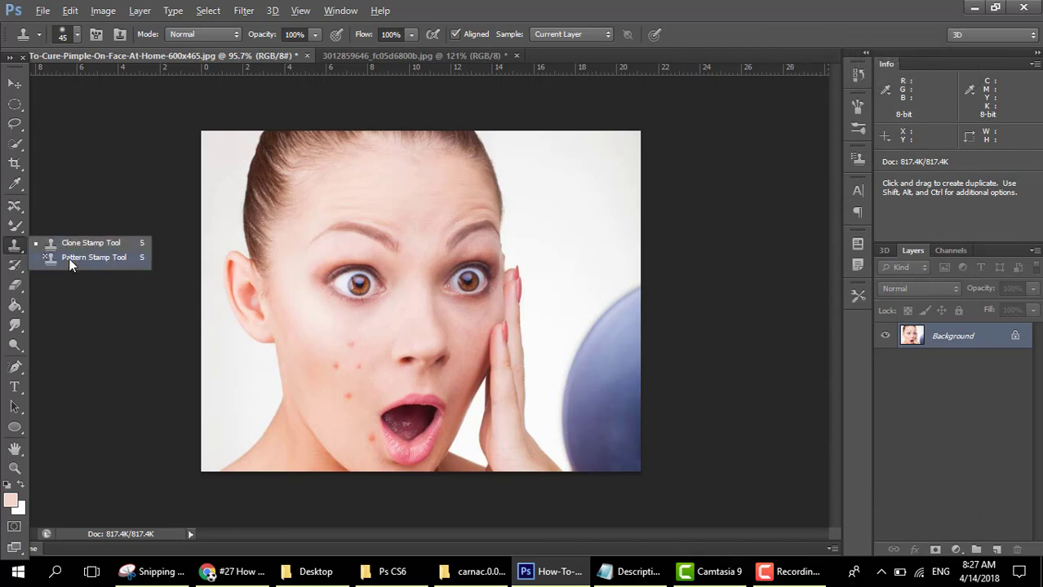
# Switch to the blue background image, undo its edits until the original seagull is restored, and clear the selection around it
pyautogui.click(335, 59)
pyautogui.hotkey('ctrl', 'alt', 'z')
pyautogui.hotkey('ctrl', 'alt', 'z')
pyautogui.hotkey('ctrl', 'alt', 'z')
pyautogui.hotkey('ctrl', 'alt', 'z')
pyautogui.hotkey('ctrl', 'alt', 'z')
pyautogui.hotkey('ctrl', 'alt', 'z')
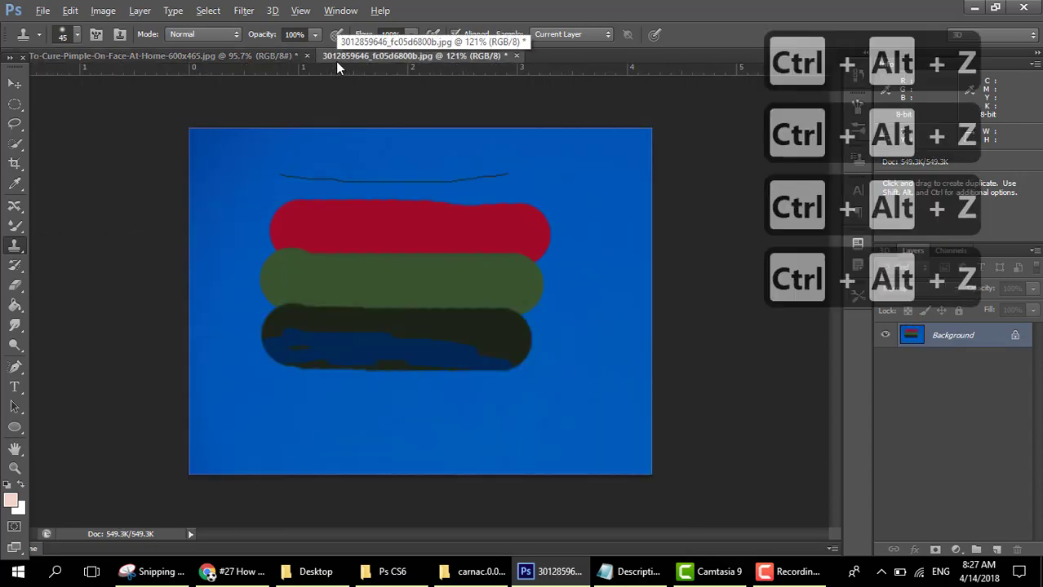
pyautogui.hotkey('ctrl', 'alt', 'z')
pyautogui.hotkey('ctrl', 'alt', 'z')
pyautogui.hotkey('ctrl', 'alt', 'z')
pyautogui.hotkey('ctrl', 'alt', 'z')
pyautogui.hotkey('ctrl', 'alt', 'z')
pyautogui.hotkey('ctrl', 'alt', 'z')
pyautogui.hotkey('ctrl', 'alt', 'z')
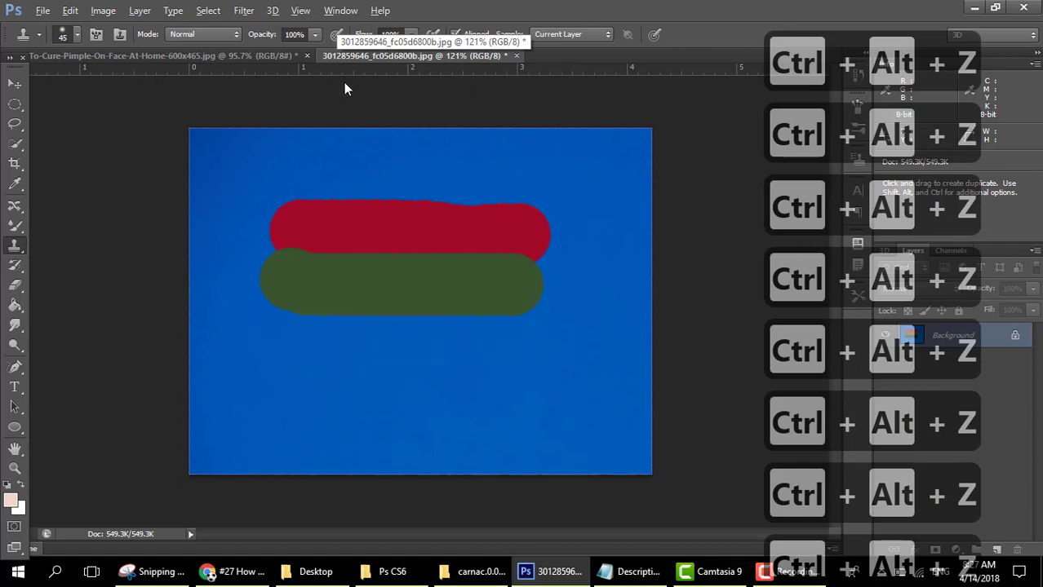
pyautogui.hotkey('ctrl', 'alt', 'z')
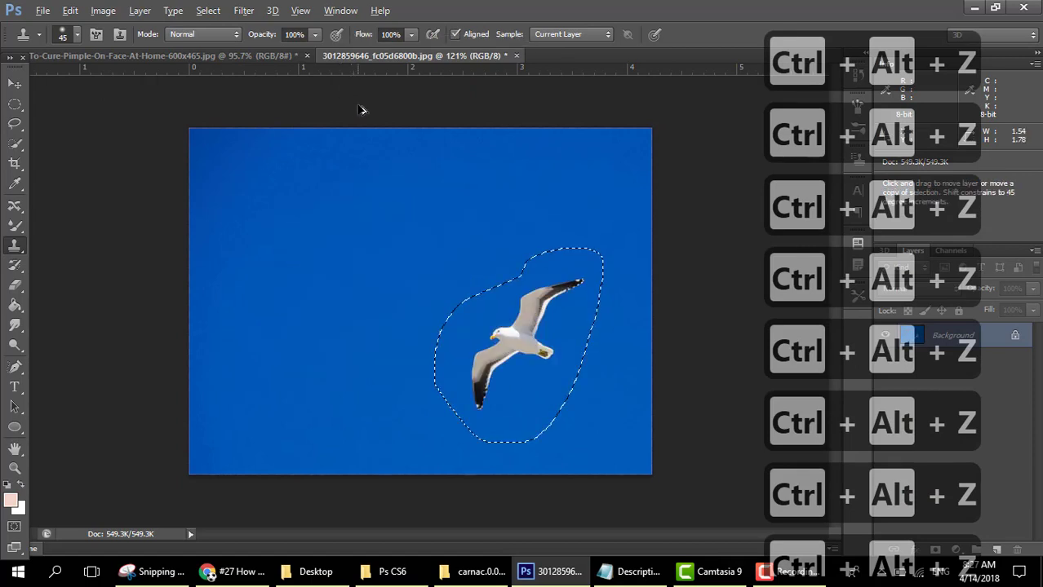
pyautogui.click(15, 85)
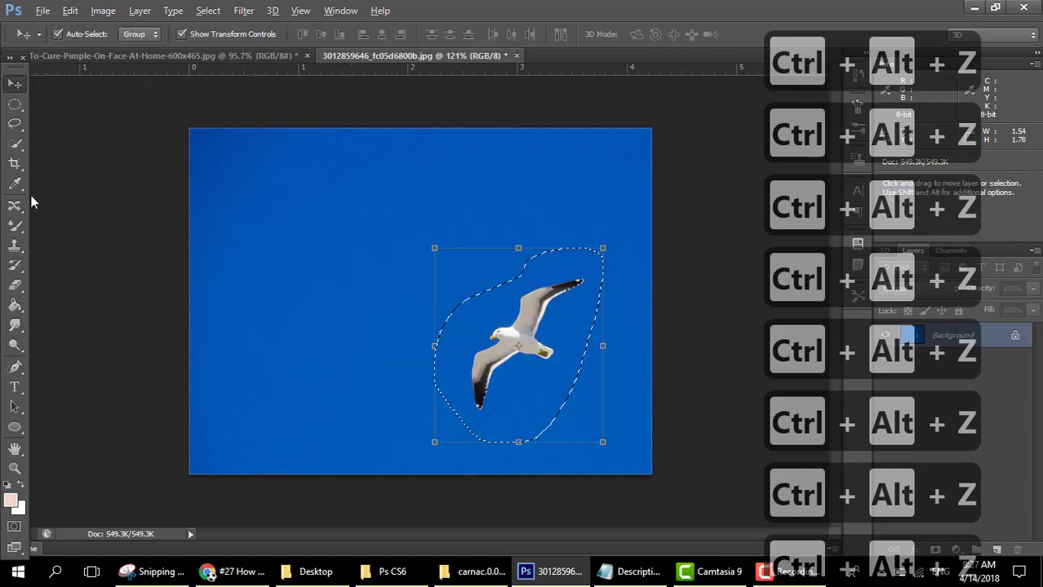
pyautogui.hotkey('ctrl', 'd')
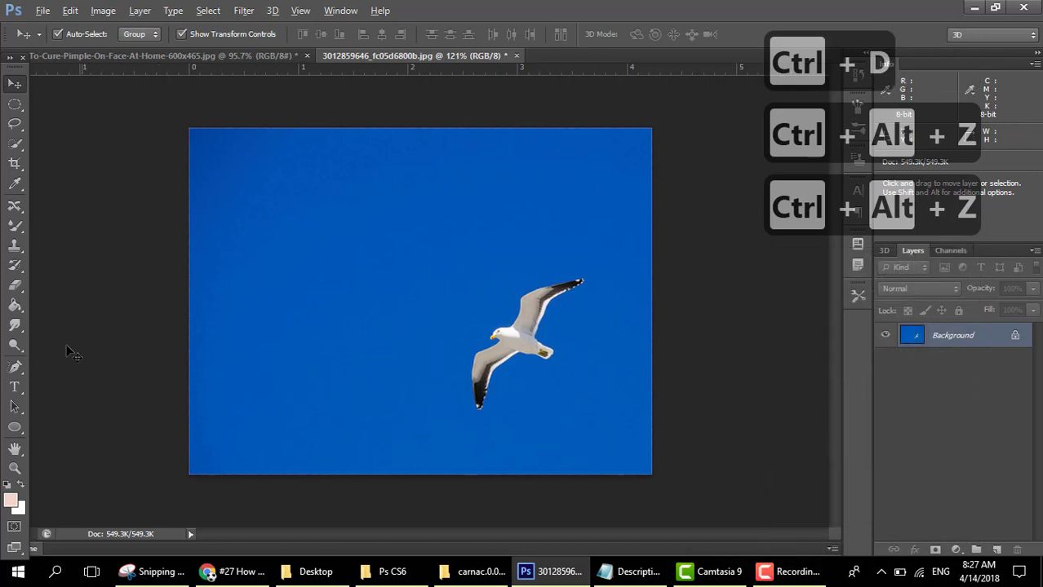
# Sample the seagull's body with the Clone Stamp tool and paint a full copy of the bird in the upper middle of the sky
pyautogui.click(22, 247)
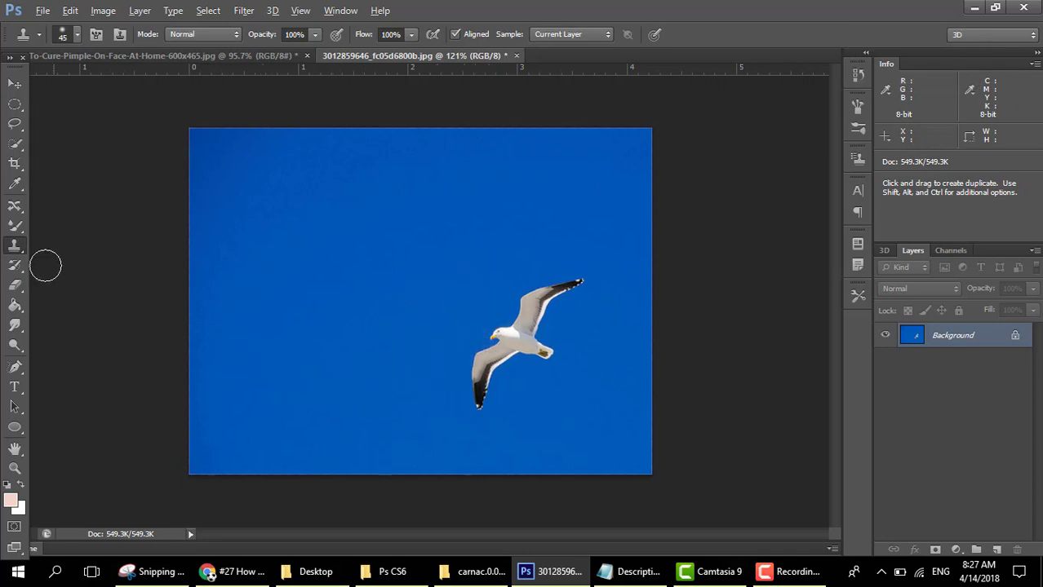
pyautogui.rightClick(19, 251)
pyautogui.click(41, 245)
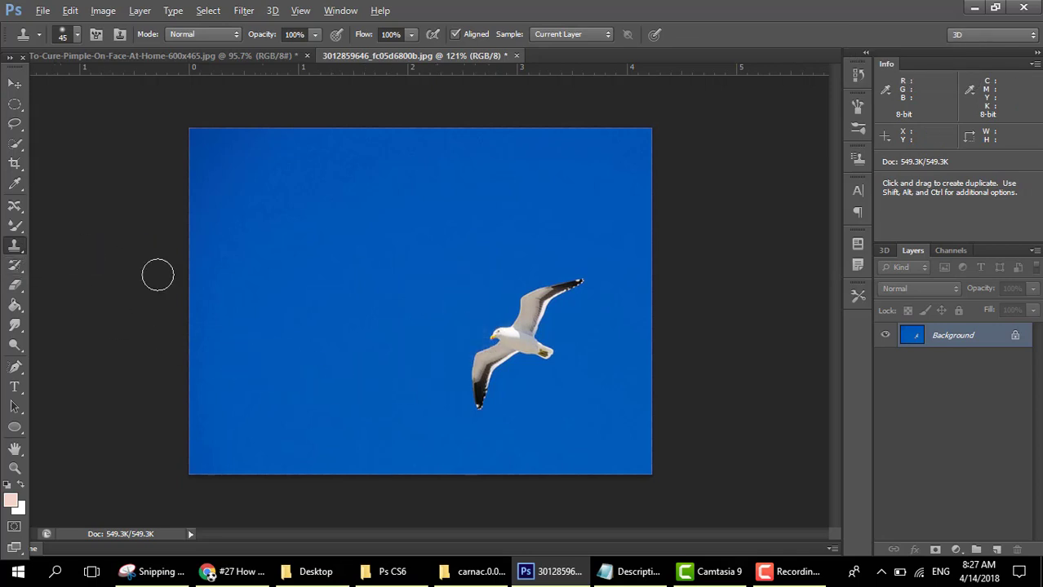
pyautogui.keyDown('alt'); pyautogui.click(510, 341); pyautogui.keyUp('alt')
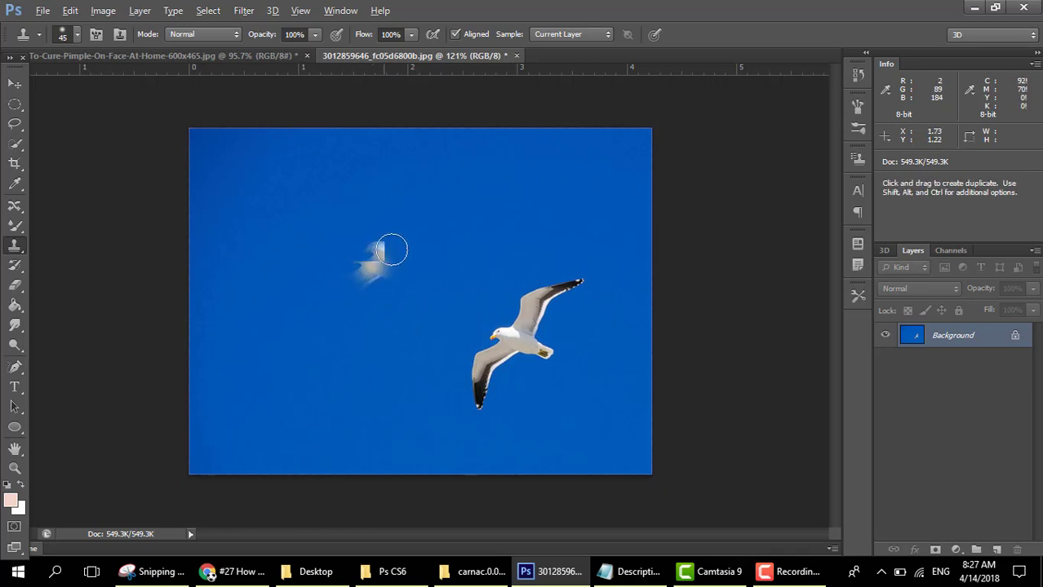
pyautogui.moveTo(396, 228)
pyautogui.mouseDown()
pyautogui.moveTo(371, 262)
pyautogui.moveTo(414, 203)
pyautogui.moveTo(418, 242)
pyautogui.moveTo(413, 201)
pyautogui.moveTo(439, 185)
pyautogui.moveTo(418, 215)
pyautogui.moveTo(473, 169)
pyautogui.moveTo(458, 244)
pyautogui.moveTo(363, 278)
pyautogui.moveTo(392, 234)
pyautogui.mouseUp()
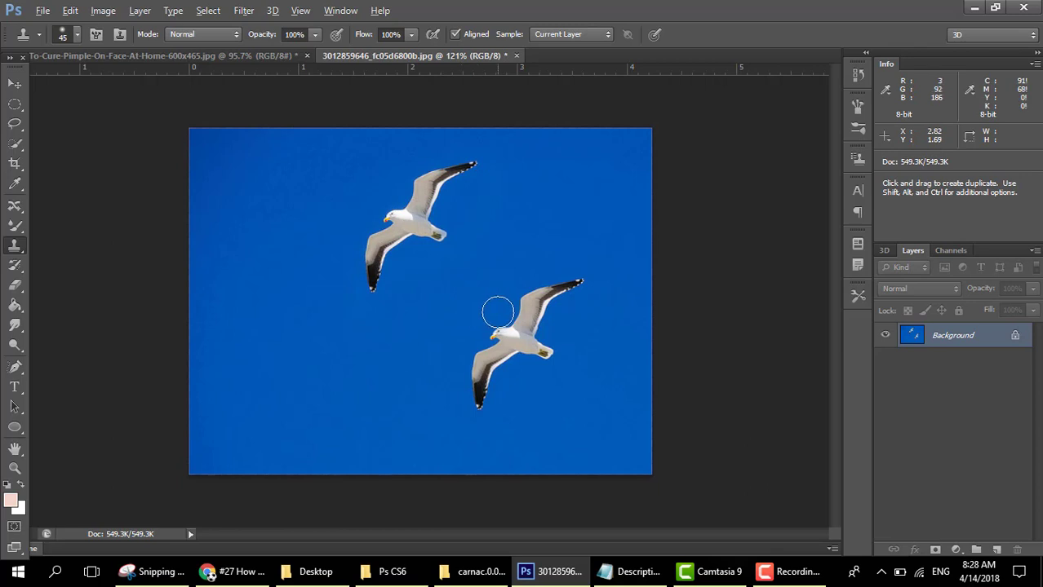
# Resample the original seagull's body and clone a second copy of the bird to its left, below the first copy
pyautogui.moveTo(496, 310); pyautogui.dragTo(508, 366)
pyautogui.press('alt')
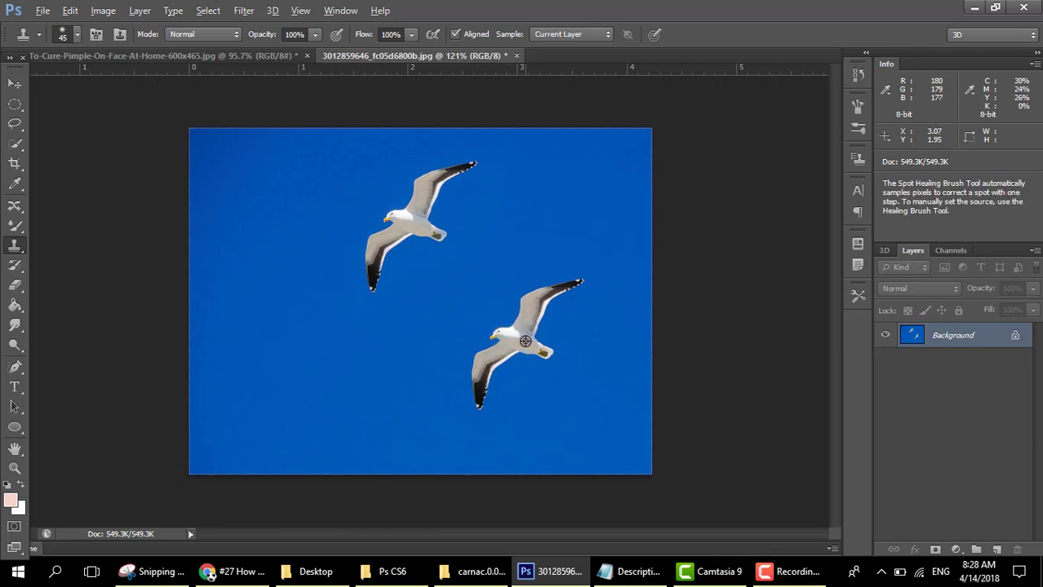
pyautogui.keyDown('alt'); pyautogui.click(525, 341); pyautogui.keyUp('alt')
pyautogui.moveTo(379, 362)
pyautogui.mouseDown()
pyautogui.moveTo(367, 392)
pyautogui.moveTo(358, 368)
pyautogui.moveTo(392, 315)
pyautogui.moveTo(395, 358)
pyautogui.moveTo(360, 370)
pyautogui.moveTo(435, 293)
pyautogui.moveTo(363, 389)
pyautogui.moveTo(337, 378)
pyautogui.mouseUp()
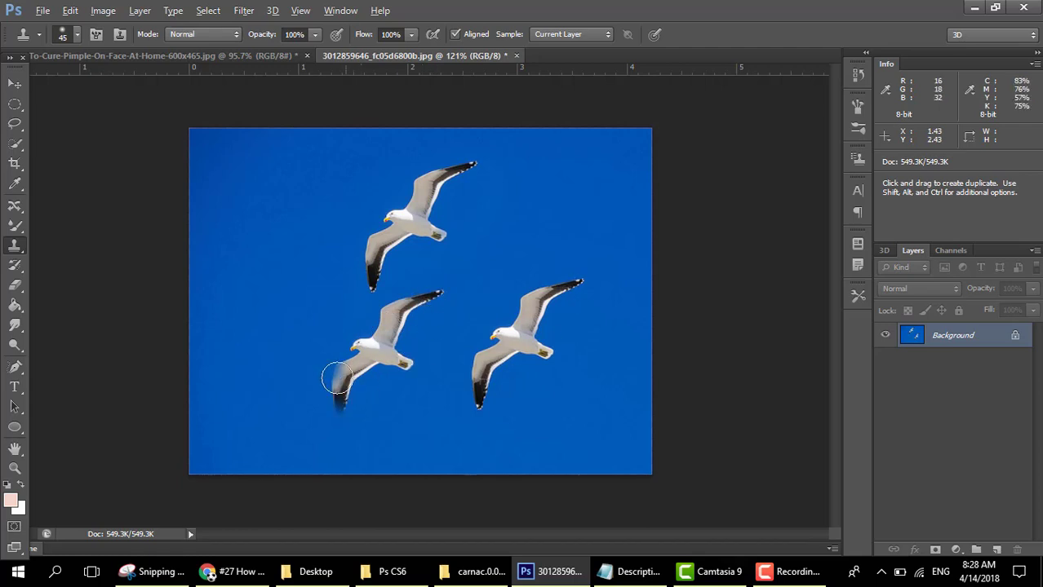
# Clone one more seagull into the upper right of the sky and two more along the left side with the Clone Stamp
pyautogui.moveTo(488, 326); pyautogui.dragTo(504, 348)
pyautogui.hotkey('ctrl', 'z')
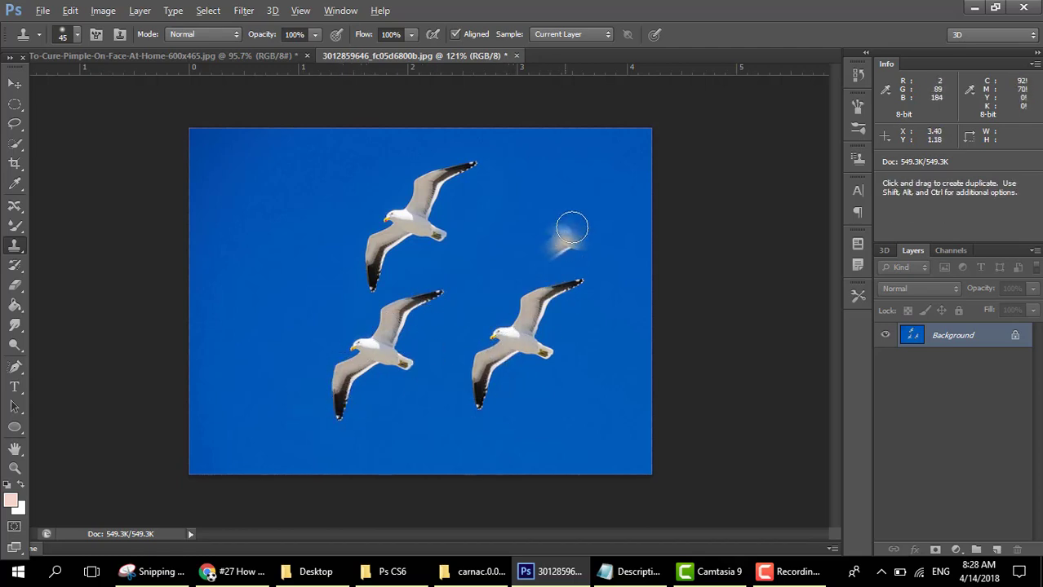
pyautogui.moveTo(583, 182)
pyautogui.mouseDown()
pyautogui.moveTo(556, 143)
pyautogui.moveTo(633, 147)
pyautogui.moveTo(499, 260)
pyautogui.moveTo(551, 208)
pyautogui.moveTo(548, 174)
pyautogui.moveTo(521, 214)
pyautogui.moveTo(615, 213)
pyautogui.mouseUp()
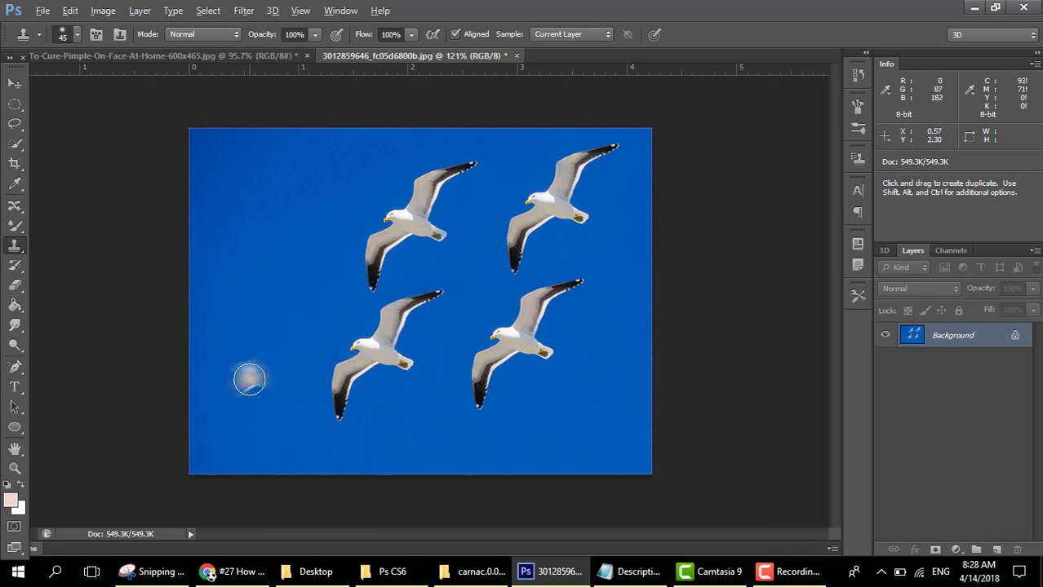
pyautogui.moveTo(234, 390)
pyautogui.mouseDown()
pyautogui.moveTo(283, 256)
pyautogui.moveTo(293, 180)
pyautogui.moveTo(249, 364)
pyautogui.moveTo(248, 303)
pyautogui.moveTo(210, 391)
pyautogui.moveTo(238, 279)
pyautogui.moveTo(242, 430)
pyautogui.moveTo(294, 333)
pyautogui.moveTo(318, 231)
pyautogui.moveTo(236, 331)
pyautogui.moveTo(292, 192)
pyautogui.moveTo(289, 268)
pyautogui.moveTo(248, 303)
pyautogui.mouseUp()
pyautogui.moveTo(261, 254); pyautogui.dragTo(261, 260)
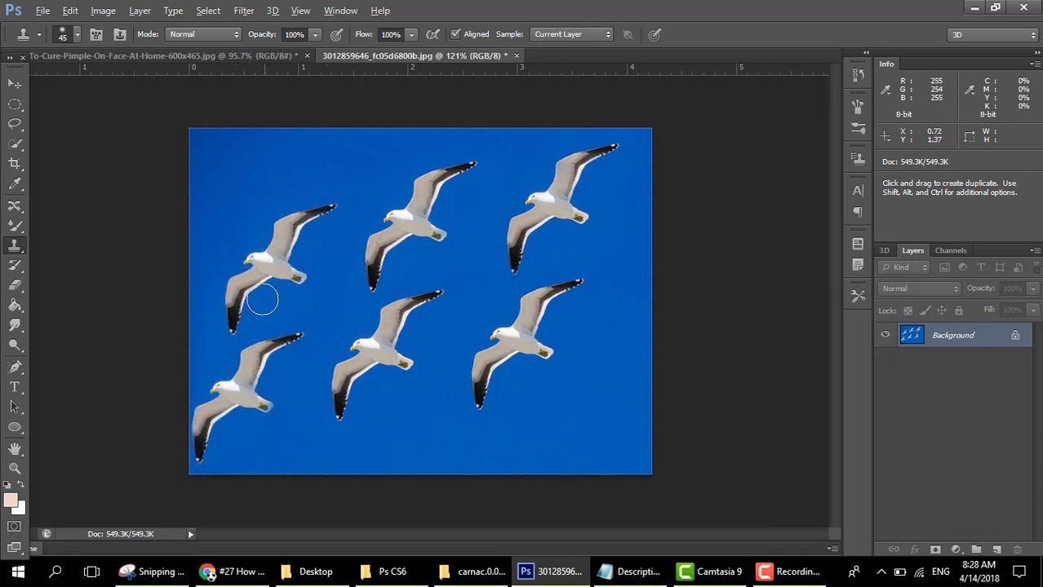
# Activate the Pattern Stamp tool, choose the speckled black-and-white pattern, and enlarge the brush to 175 px
pyautogui.rightClick(5, 252)
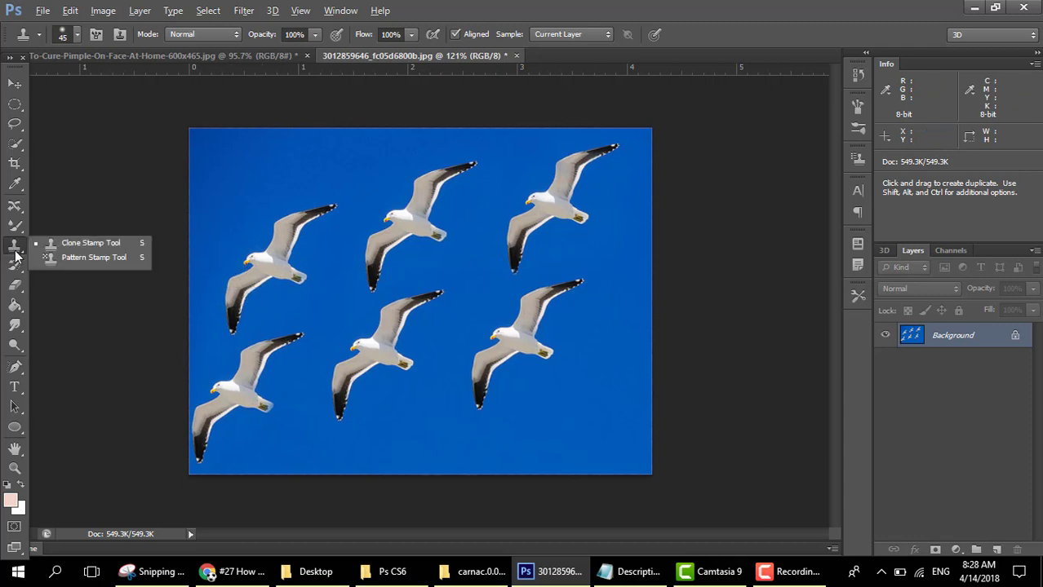
pyautogui.click(66, 259)
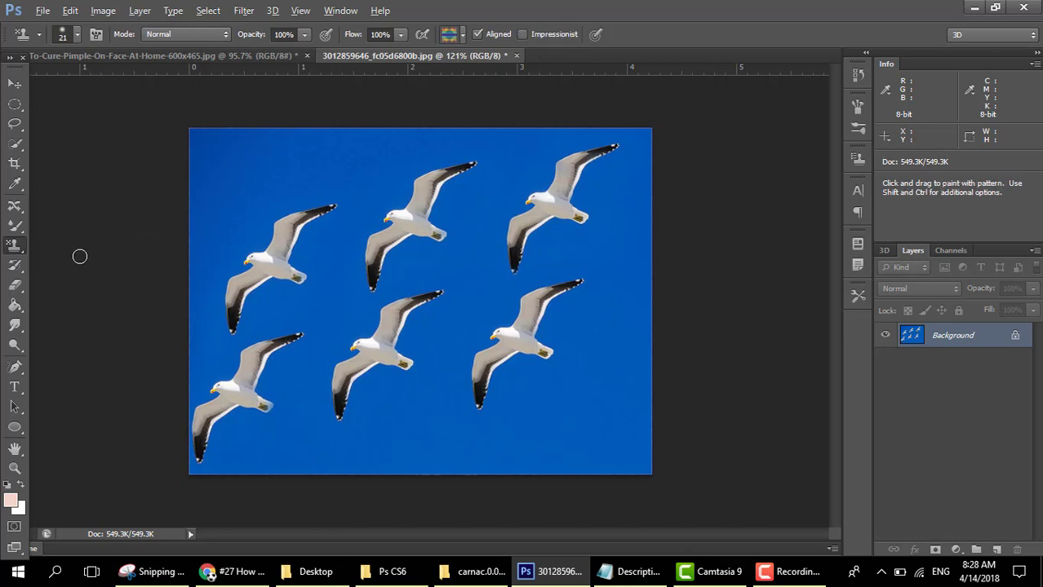
pyautogui.click(462, 36)
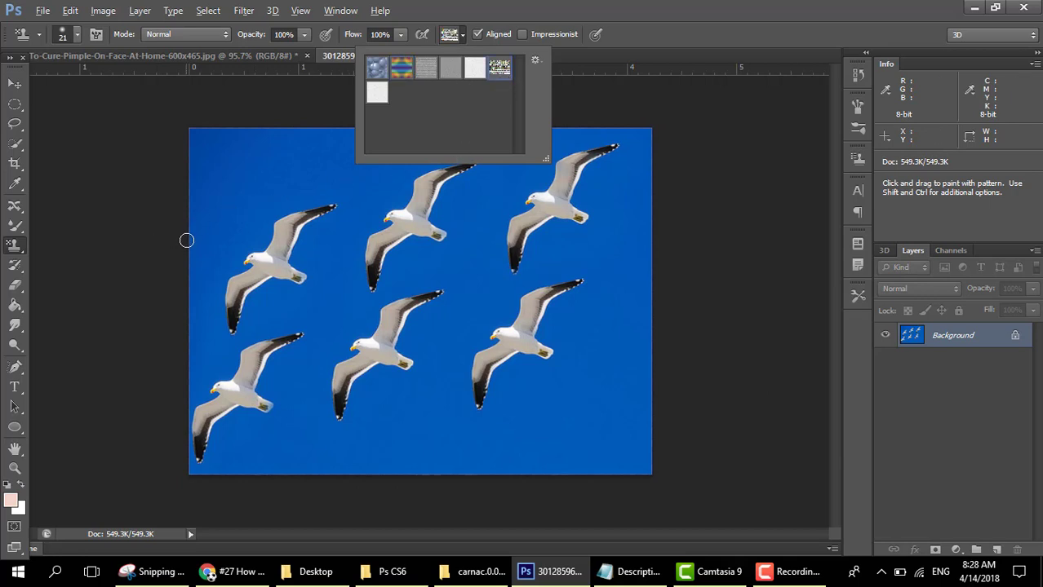
pyautogui.click(74, 246)
pyautogui.press(']')
pyautogui.press(']')
pyautogui.press(']')
pyautogui.press(']')
pyautogui.press(']')
pyautogui.press(']')
pyautogui.press(']')
pyautogui.press(']')
pyautogui.press(']')
pyautogui.press(']')
pyautogui.press(']')
pyautogui.press(']')
pyautogui.press(']')
pyautogui.press(']')
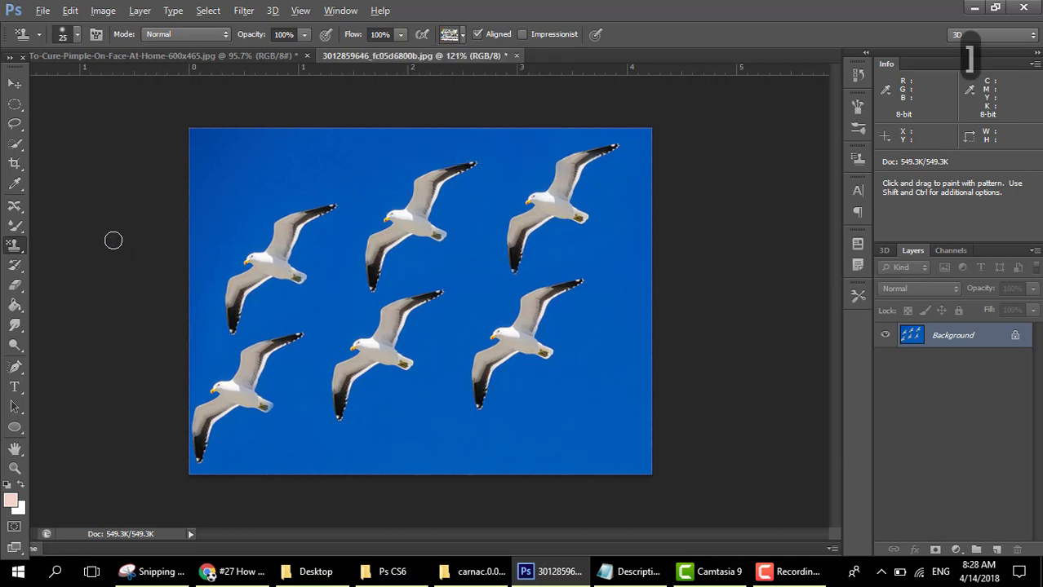
# Set the Pattern Stamp opacity to 35%, stamp the pattern over the seagull and sky in the image's left part, and undo the strokes
pyautogui.click(303, 34)
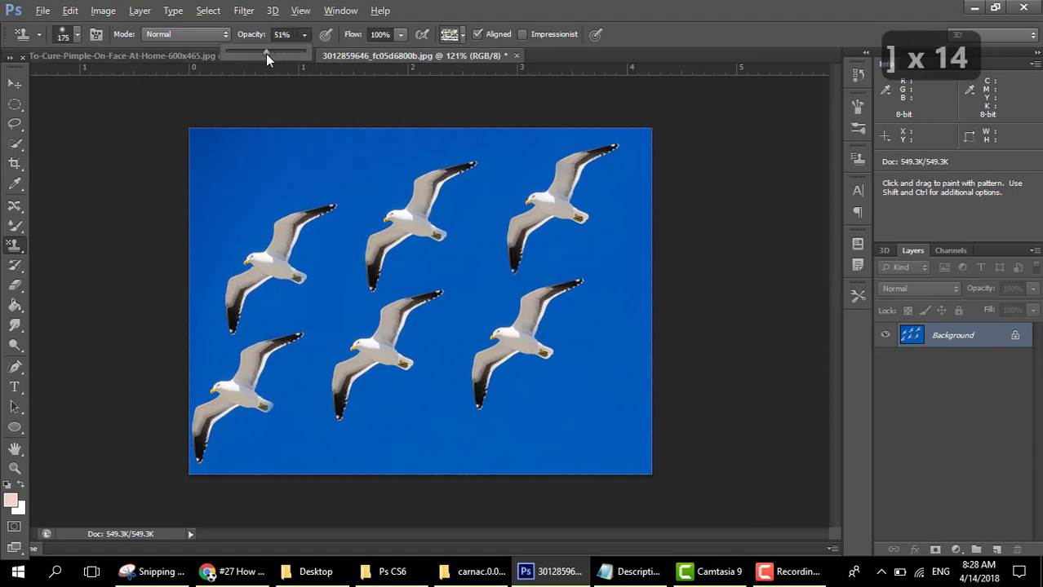
pyautogui.moveTo(255, 54); pyautogui.dragTo(251, 54)
pyautogui.moveTo(244, 175)
pyautogui.mouseDown()
pyautogui.moveTo(267, 164)
pyautogui.moveTo(549, 175)
pyautogui.moveTo(500, 227)
pyautogui.moveTo(186, 261)
pyautogui.moveTo(442, 325)
pyautogui.moveTo(500, 401)
pyautogui.moveTo(270, 335)
pyautogui.mouseUp()
pyautogui.hotkey('ctrl', 'alt', 'z')
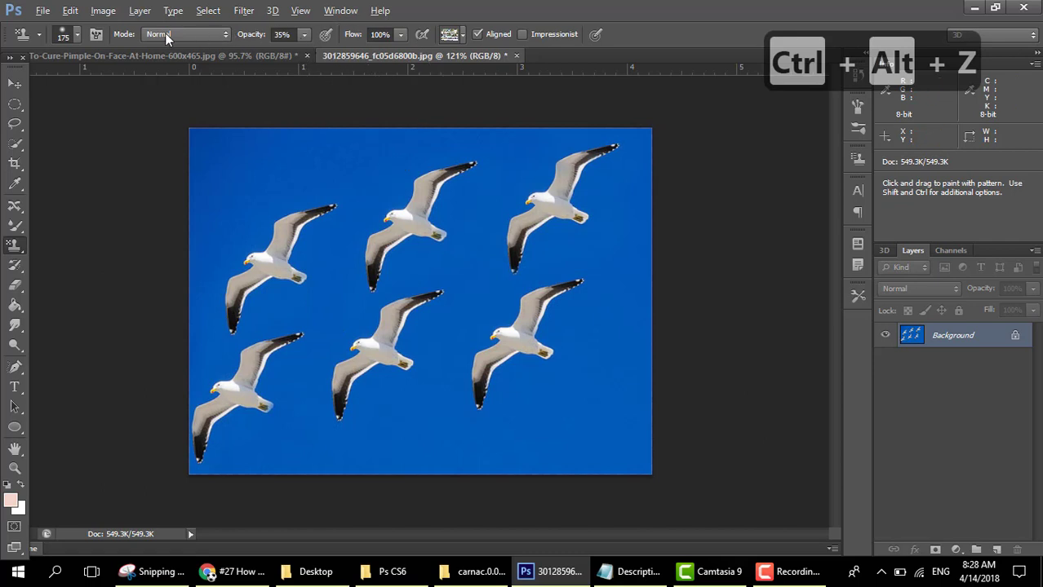
pyautogui.click(80, 39)
pyautogui.click(79, 40)
pyautogui.click(266, 191)
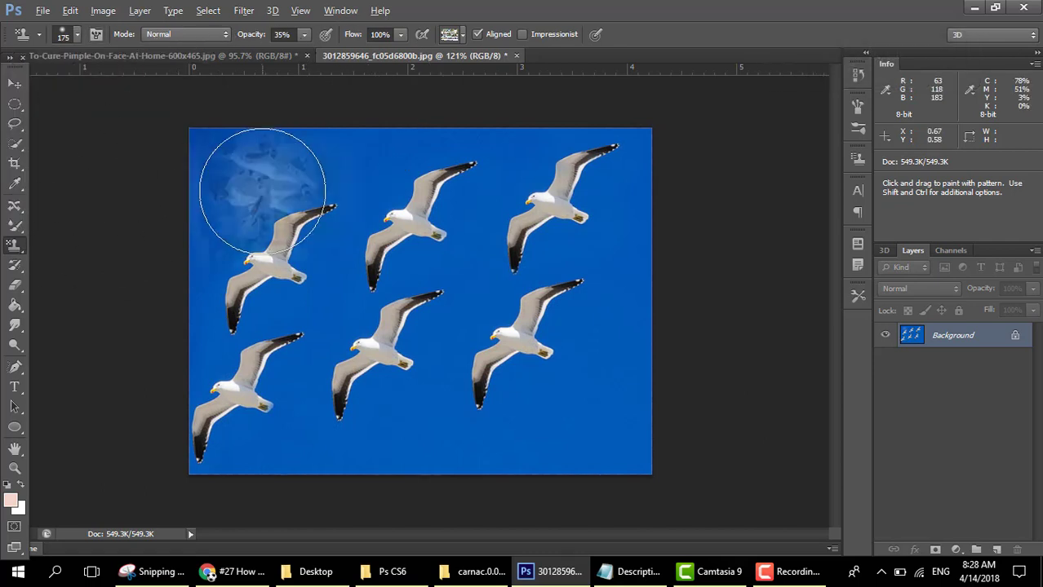
pyautogui.hotkey('ctrl', 'z')
# Stamp the multicoloured striped pattern across the whole image at 35% and again at 100% opacity, and undo both strokes
pyautogui.click(463, 35)
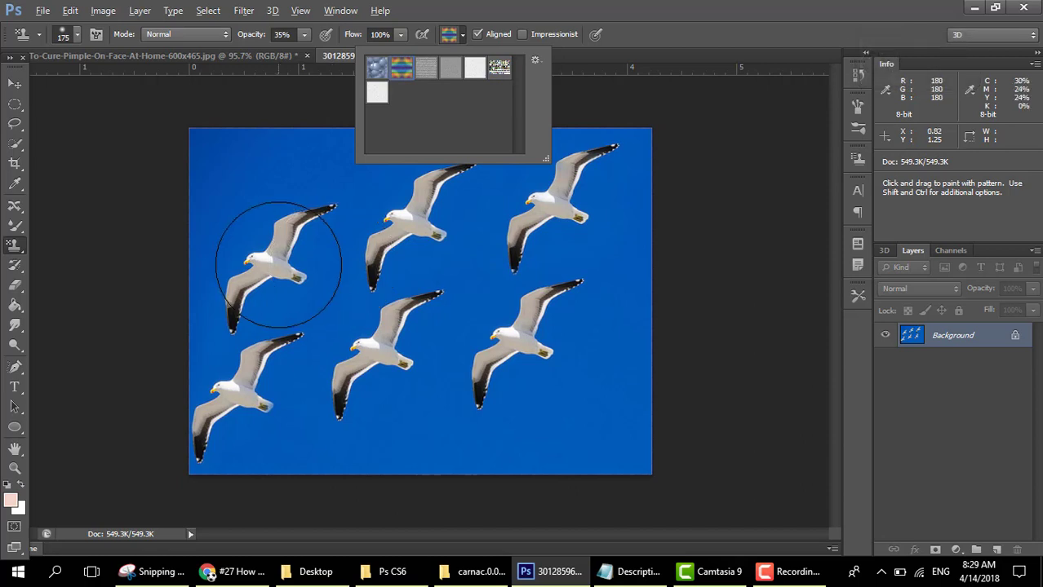
pyautogui.moveTo(279, 268)
pyautogui.mouseDown()
pyautogui.moveTo(279, 325)
pyautogui.moveTo(420, 268)
pyautogui.moveTo(558, 291)
pyautogui.moveTo(535, 307)
pyautogui.moveTo(570, 377)
pyautogui.moveTo(349, 455)
pyautogui.moveTo(389, 431)
pyautogui.moveTo(426, 205)
pyautogui.mouseUp()
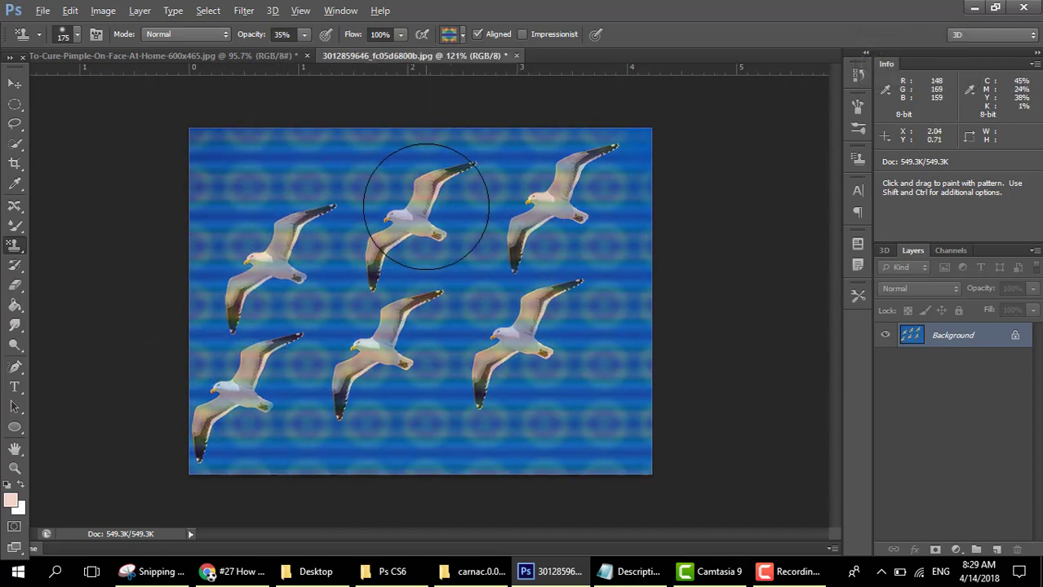
pyautogui.click(303, 35)
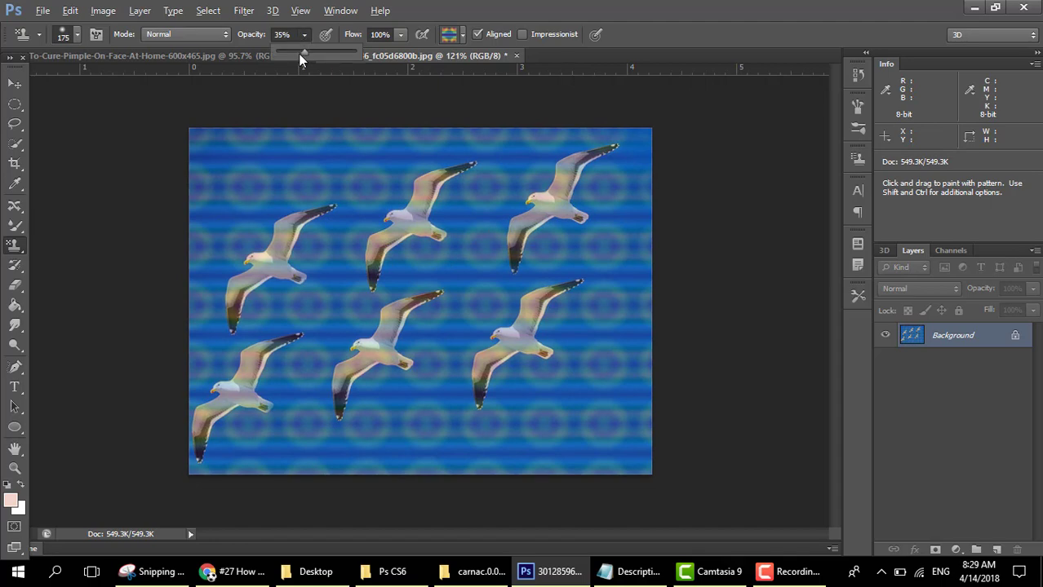
pyautogui.moveTo(298, 53); pyautogui.dragTo(438, 58)
pyautogui.moveTo(222, 167)
pyautogui.mouseDown()
pyautogui.moveTo(313, 164)
pyautogui.moveTo(312, 225)
pyautogui.moveTo(261, 227)
pyautogui.moveTo(370, 292)
pyautogui.moveTo(364, 155)
pyautogui.moveTo(513, 294)
pyautogui.moveTo(144, 275)
pyautogui.moveTo(560, 263)
pyautogui.moveTo(206, 383)
pyautogui.moveTo(557, 221)
pyautogui.moveTo(536, 387)
pyautogui.moveTo(542, 153)
pyautogui.moveTo(692, 285)
pyautogui.moveTo(288, 390)
pyautogui.moveTo(255, 324)
pyautogui.moveTo(219, 384)
pyautogui.moveTo(296, 474)
pyautogui.moveTo(559, 448)
pyautogui.mouseUp()
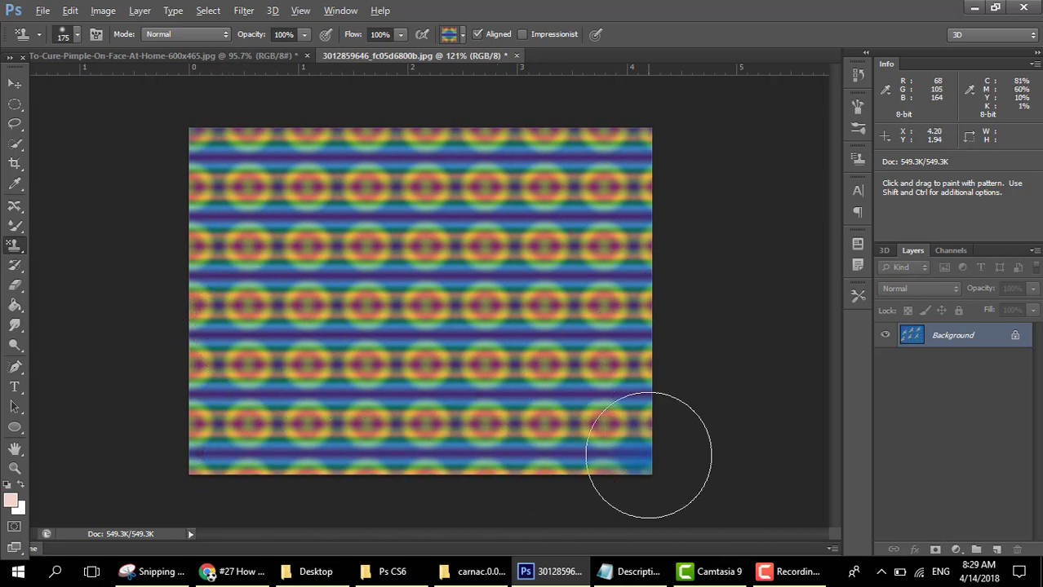
pyautogui.hotkey('ctrl', 'z')
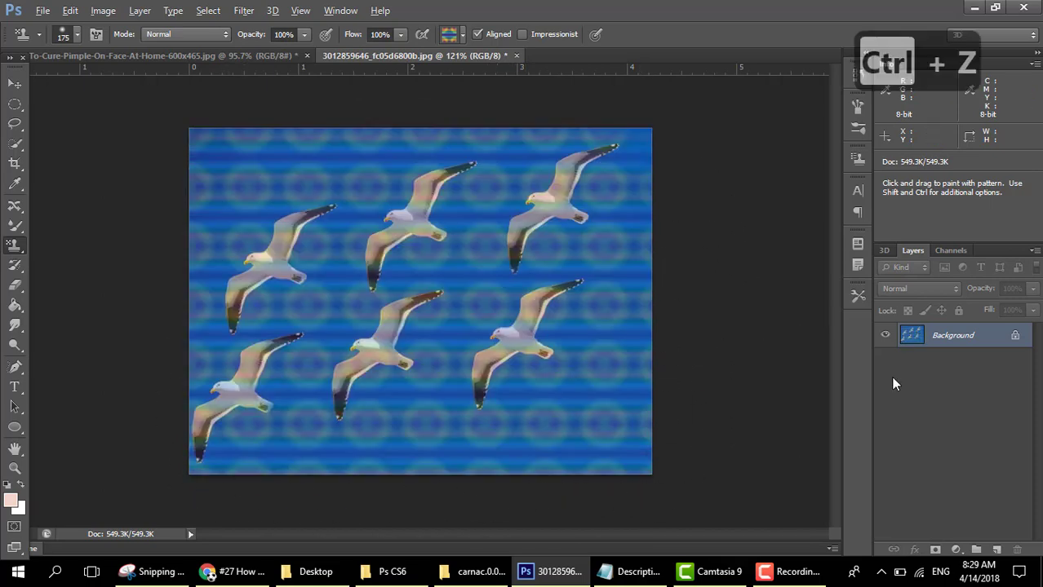
pyautogui.hotkey('ctrl', 'alt', 'z')
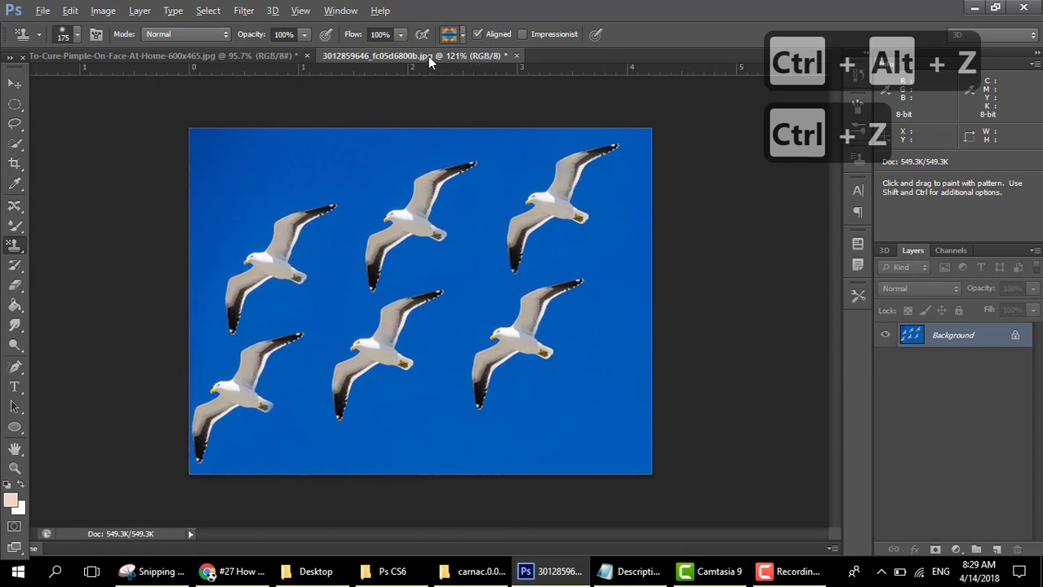
# Display the Pattern Stamp's pattern presets as large thumbnails and browse through them
pyautogui.rightClick(21, 246)
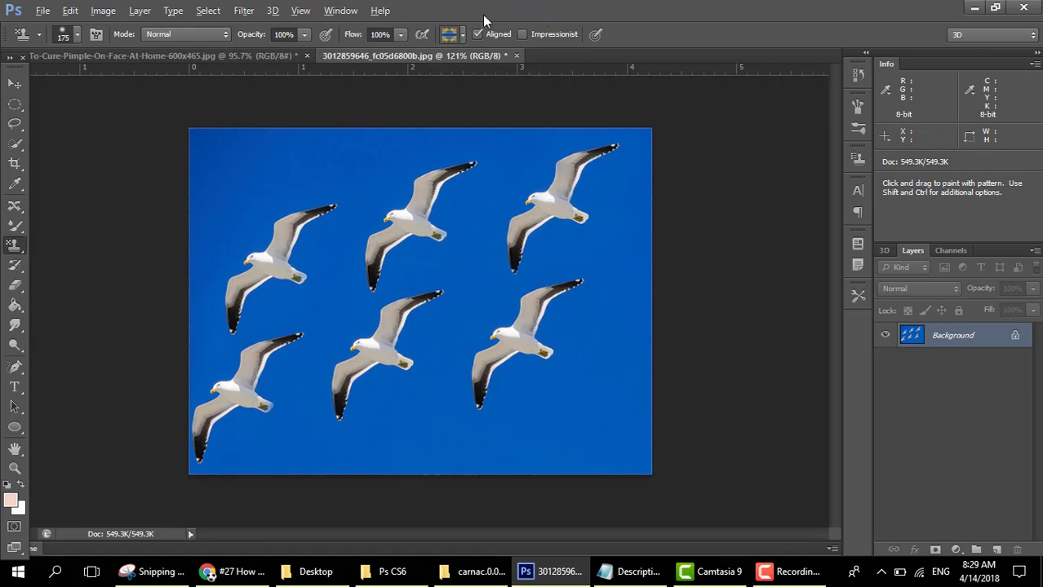
pyautogui.click(461, 35)
pyautogui.click(536, 61)
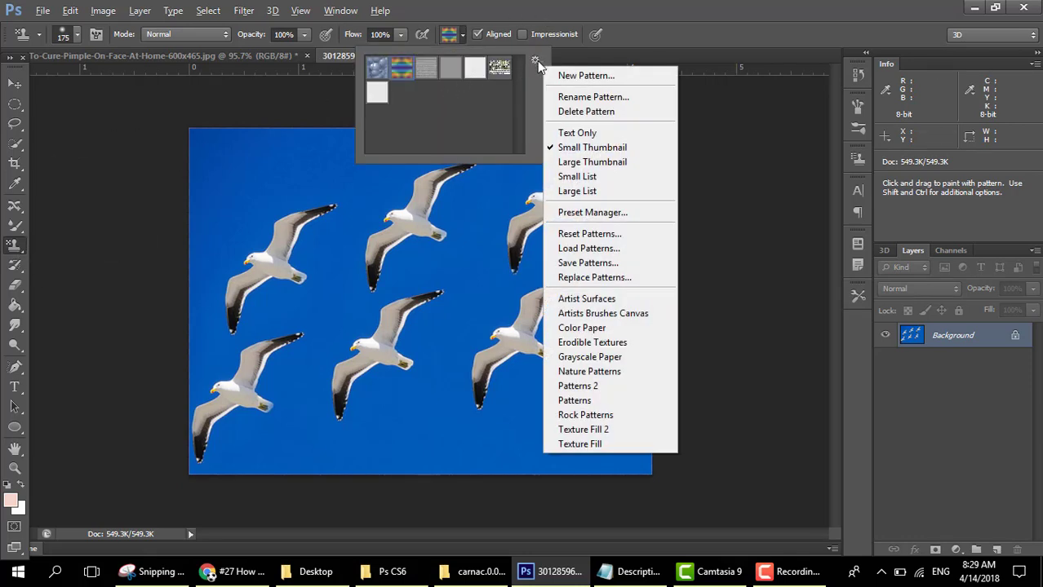
pyautogui.click(579, 161)
pyautogui.scroll(-2, 501, 135)
pyautogui.scroll(2, 501, 135)
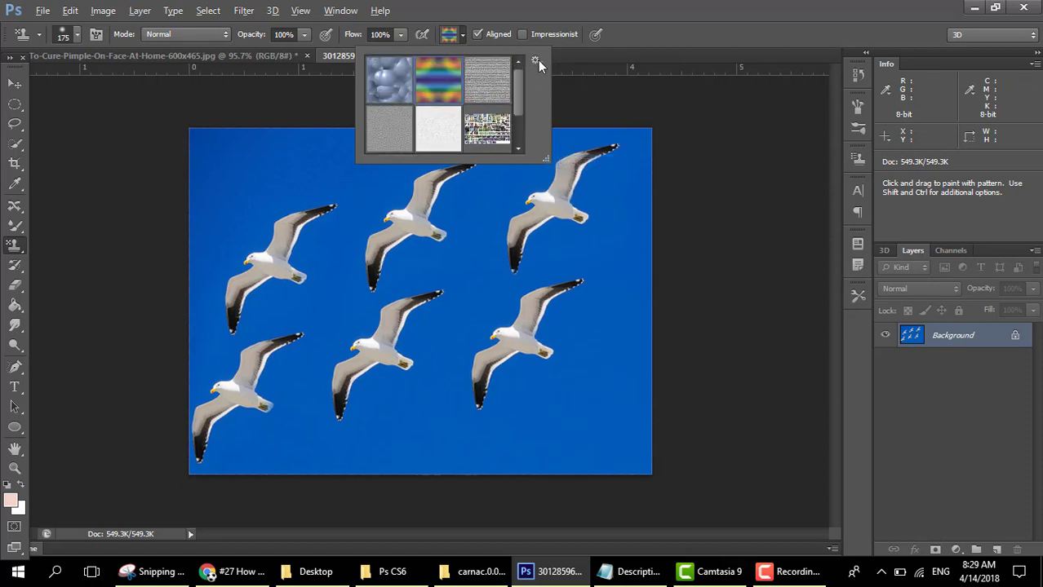
# Look at the dialog for loading additional pattern files, and close it and the pattern presets without loading anything
pyautogui.click(536, 62)
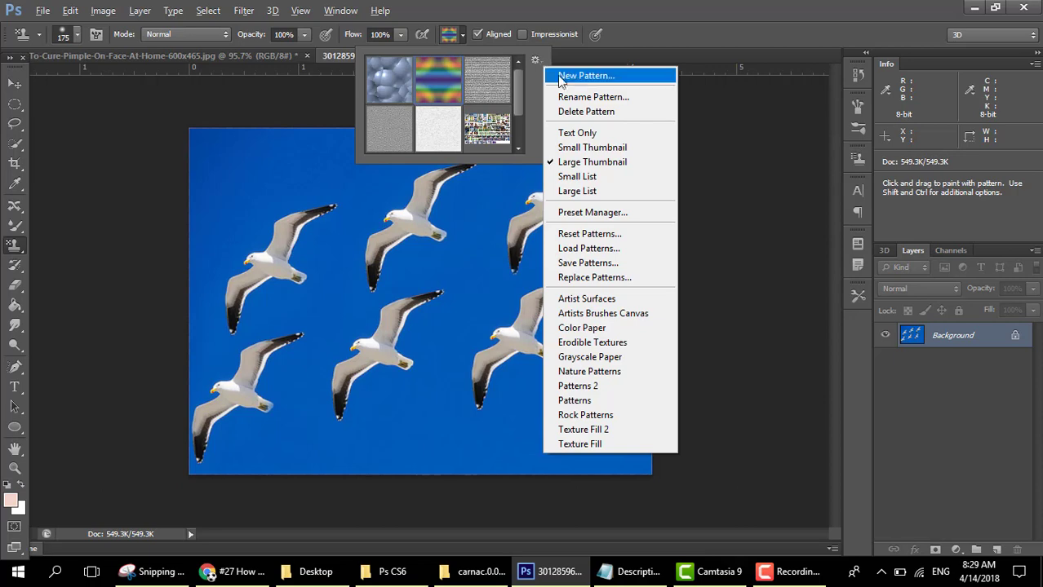
pyautogui.click(608, 250)
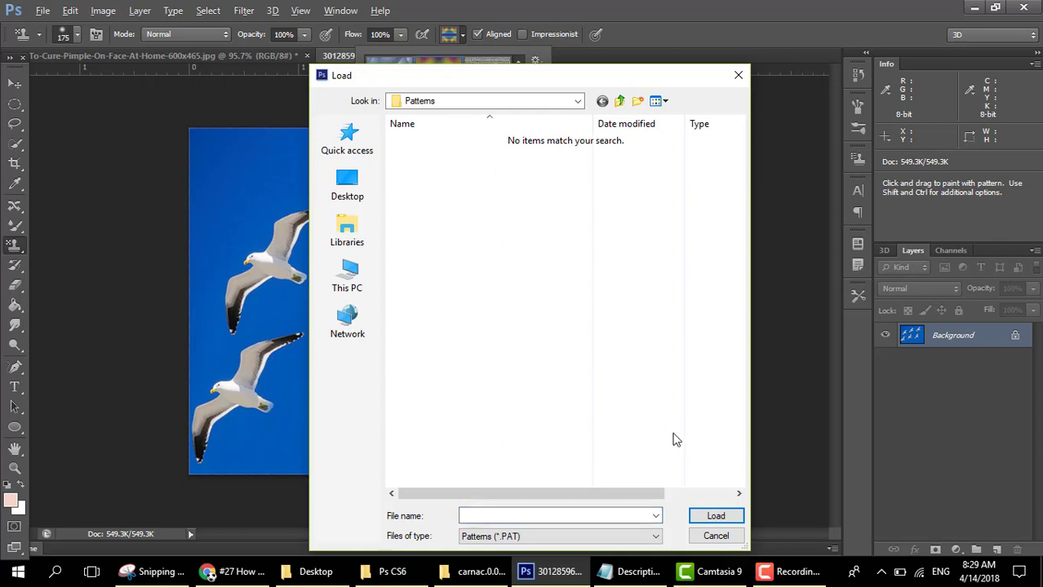
pyautogui.click(739, 75)
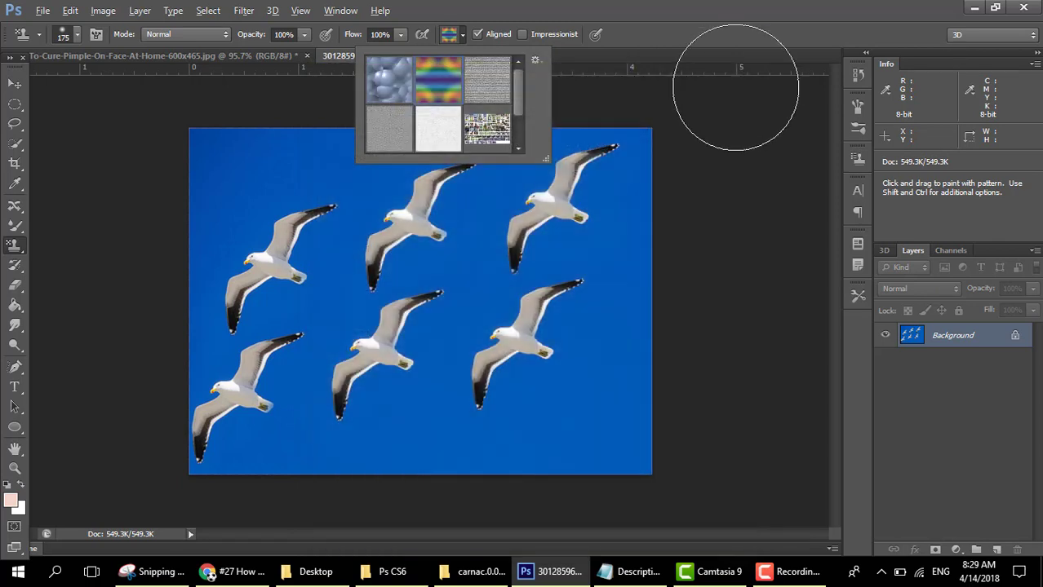
pyautogui.click(535, 62)
pyautogui.click(573, 56)
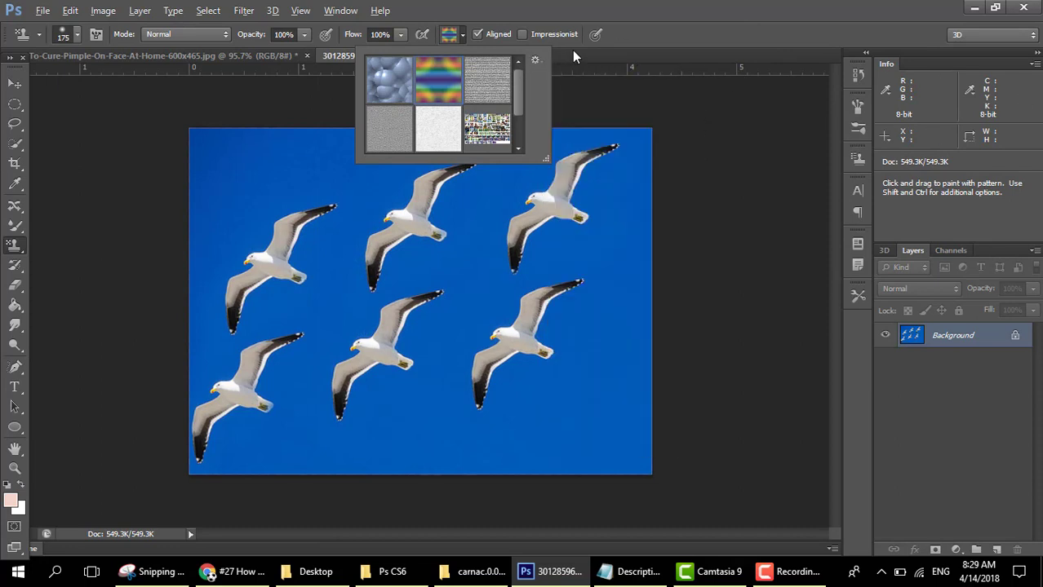
pyautogui.click(605, 48)
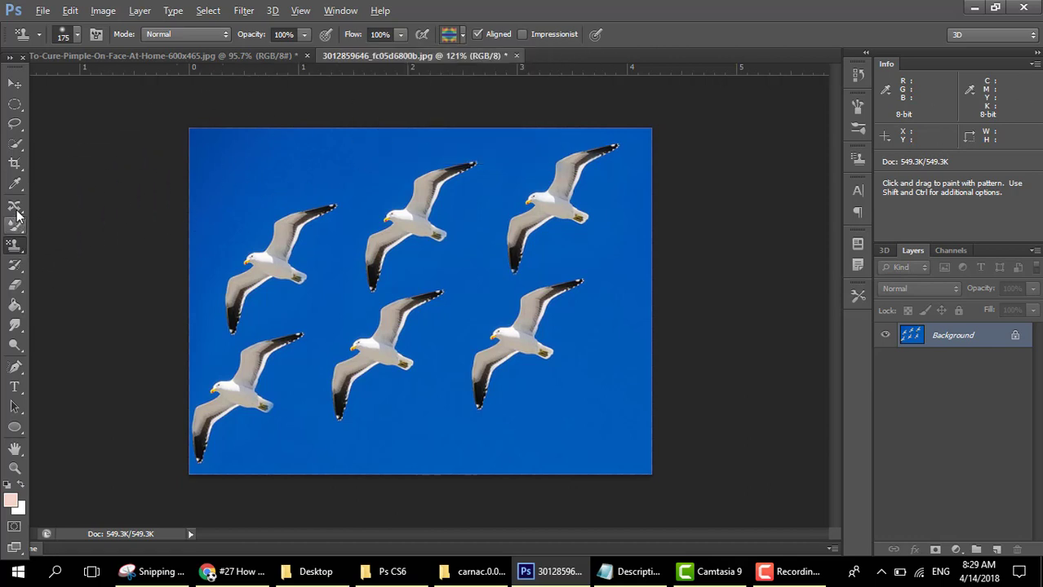
# Paint over the five cloned seagulls with the 250 px History Brush to restore the original sky around the remaining bird
pyautogui.click(16, 267)
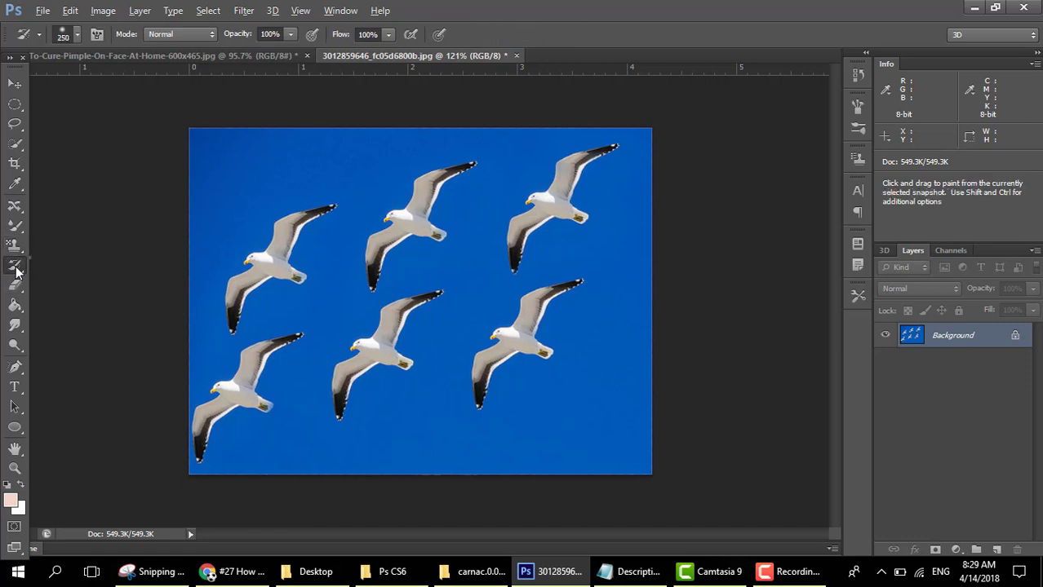
pyautogui.rightClick(17, 272)
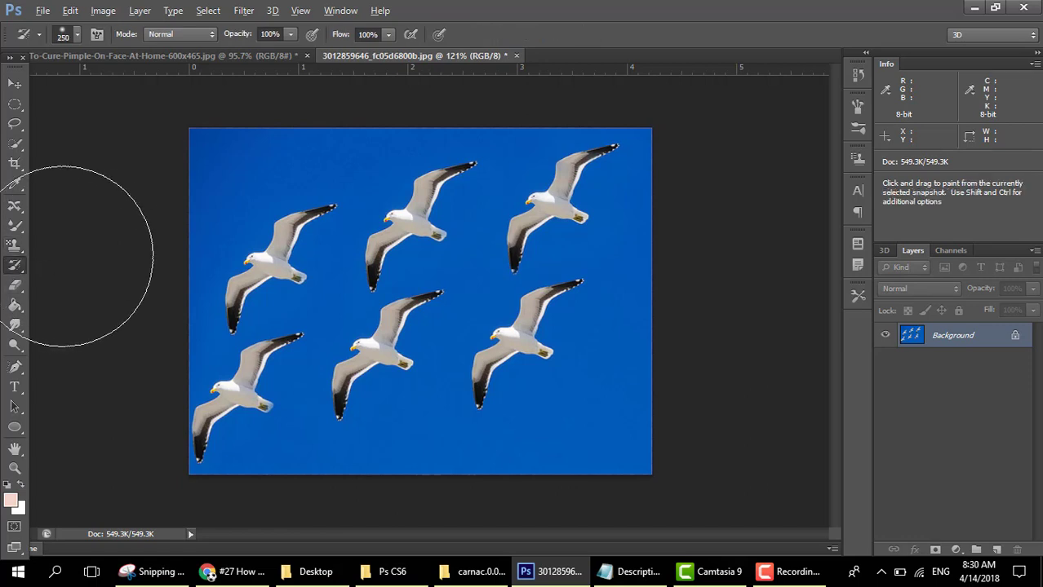
pyautogui.rightClick(20, 264)
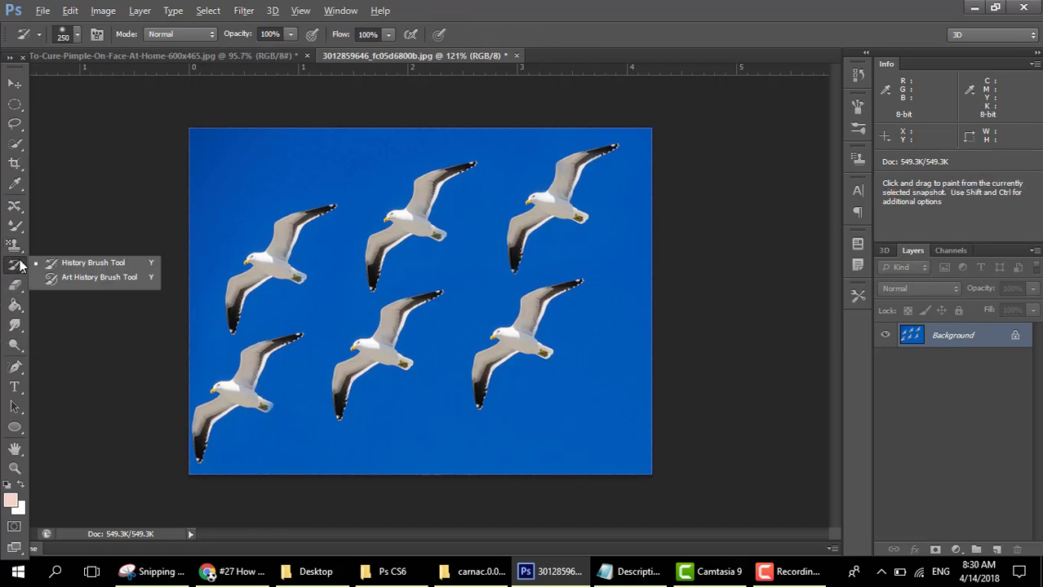
pyautogui.click(90, 263)
pyautogui.moveTo(210, 232); pyautogui.dragTo(256, 256)
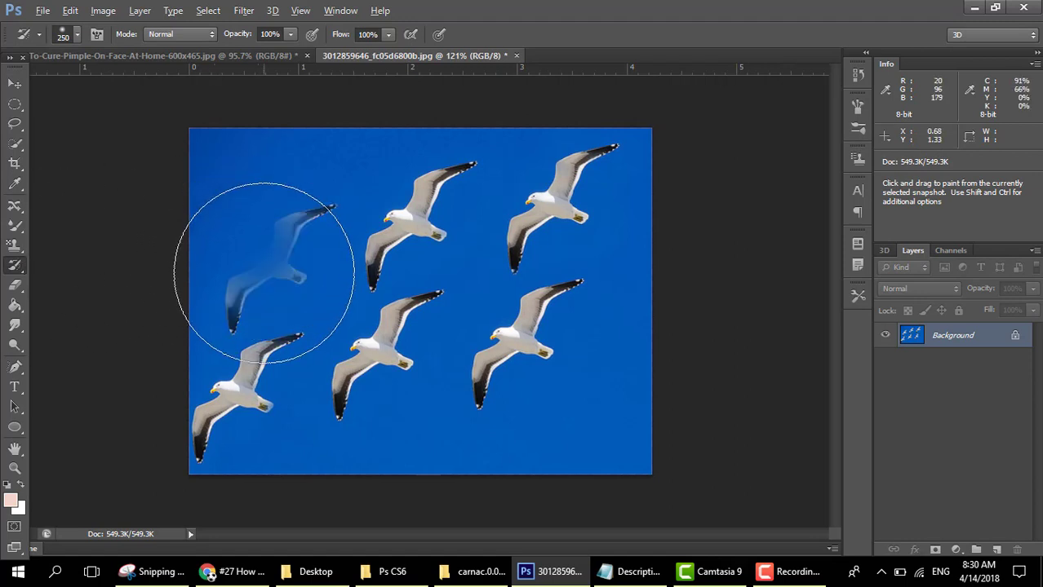
pyautogui.moveTo(317, 235)
pyautogui.mouseDown()
pyautogui.moveTo(419, 191)
pyautogui.moveTo(246, 303)
pyautogui.moveTo(252, 359)
pyautogui.moveTo(387, 353)
pyautogui.moveTo(151, 396)
pyautogui.moveTo(388, 387)
pyautogui.moveTo(654, 223)
pyautogui.moveTo(356, 293)
pyautogui.mouseUp()
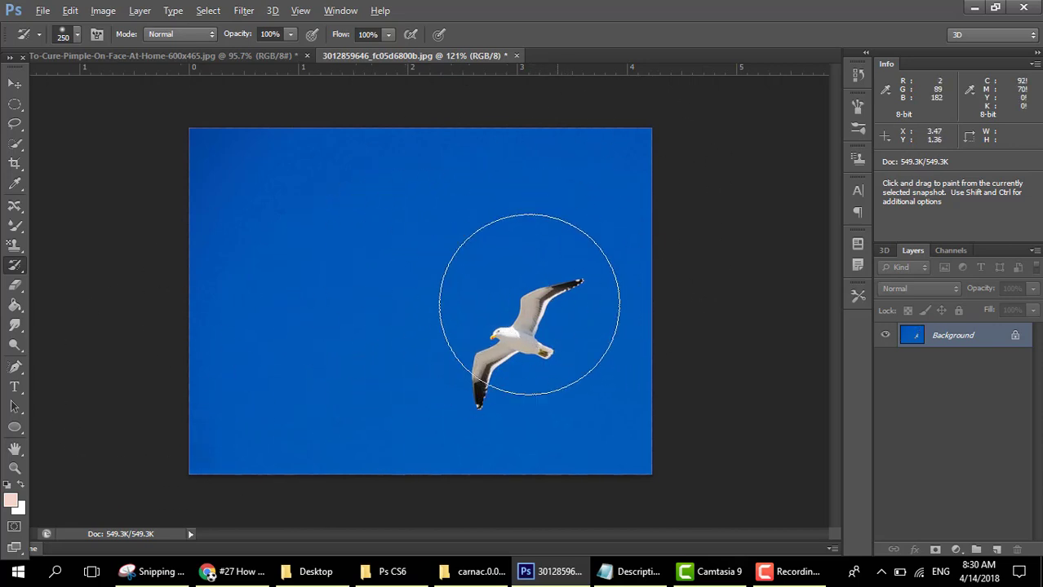
pyautogui.scroll(2, 501, 318)
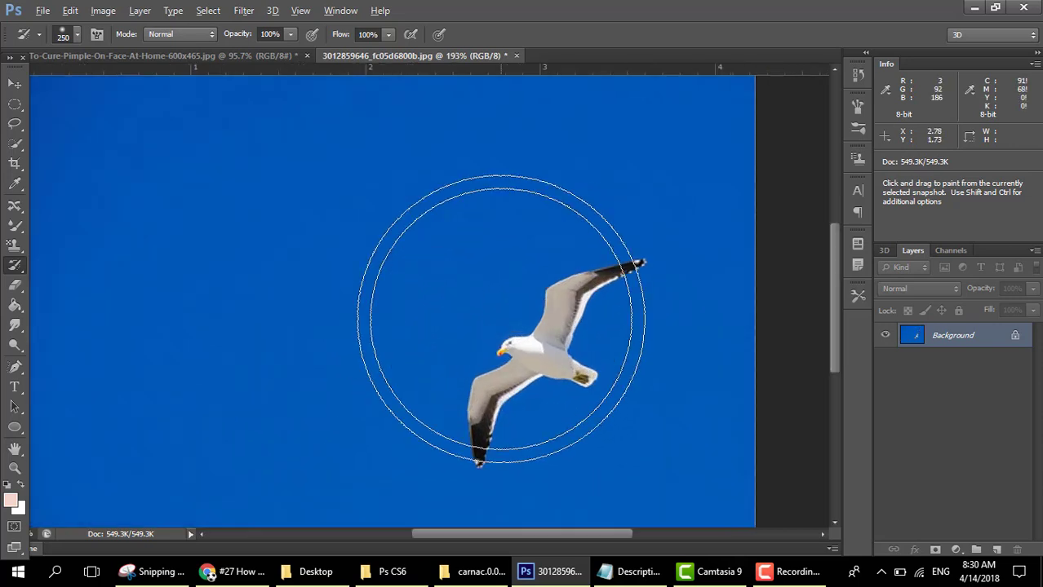
pyautogui.scroll(-3, 500, 310)
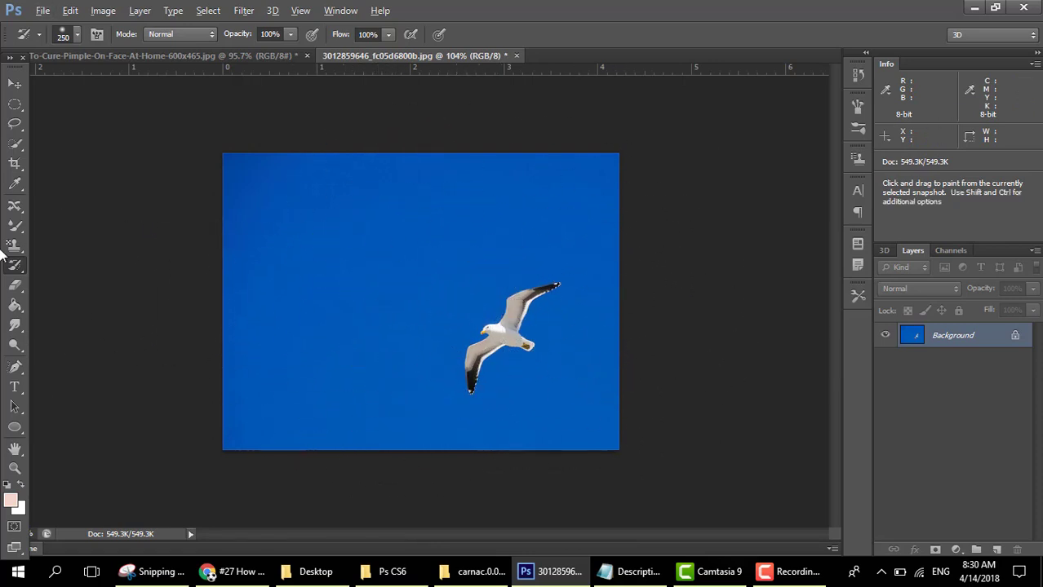
# Paint broad light pink Brush strokes over the sky and seagull, and restore the original picture with the History Brush
pyautogui.click(13, 227)
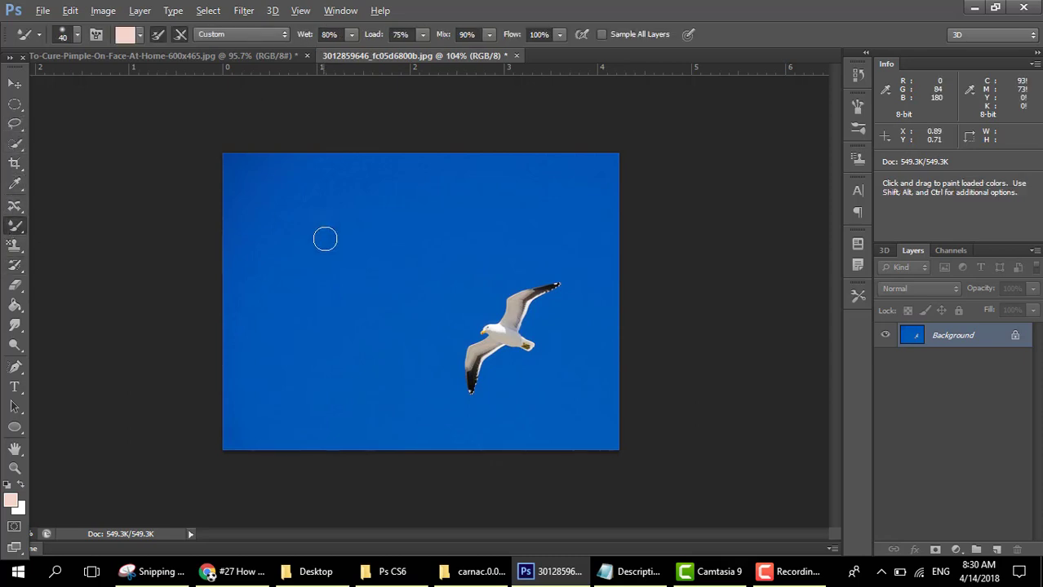
pyautogui.rightClick(9, 230)
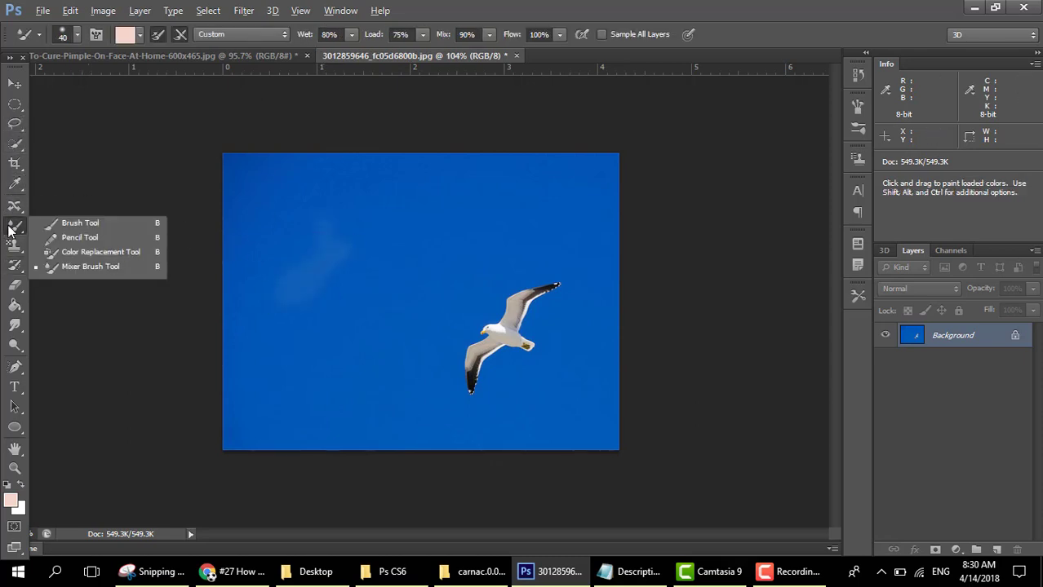
pyautogui.click(56, 228)
pyautogui.moveTo(298, 233)
pyautogui.mouseDown()
pyautogui.moveTo(352, 295)
pyautogui.moveTo(447, 232)
pyautogui.moveTo(322, 267)
pyautogui.moveTo(455, 347)
pyautogui.moveTo(553, 264)
pyautogui.moveTo(366, 373)
pyautogui.moveTo(425, 285)
pyautogui.mouseUp()
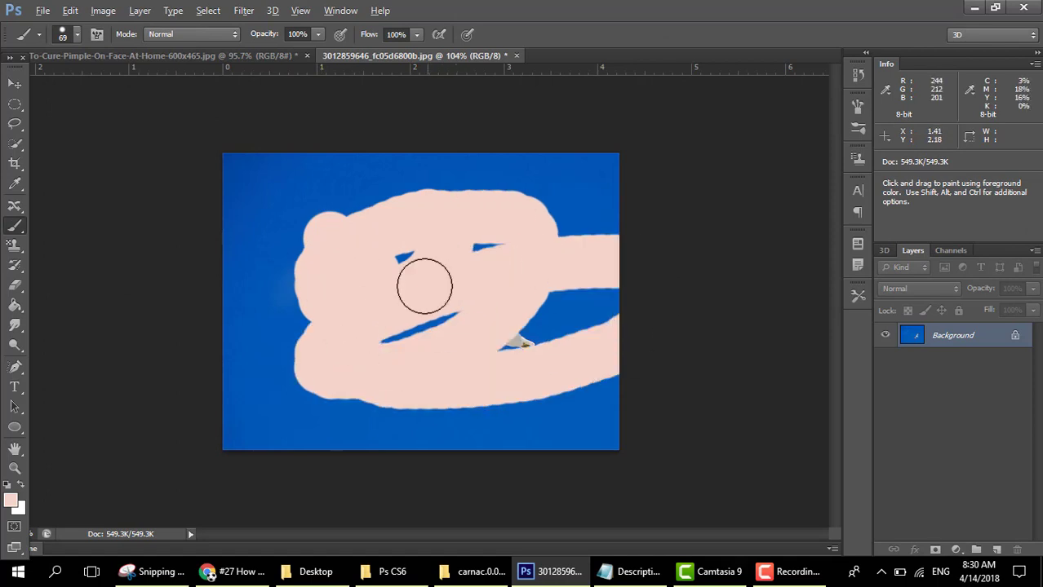
pyautogui.click(13, 267)
pyautogui.moveTo(303, 279)
pyautogui.mouseDown()
pyautogui.moveTo(388, 289)
pyautogui.moveTo(367, 296)
pyautogui.moveTo(494, 225)
pyautogui.moveTo(218, 326)
pyautogui.moveTo(497, 247)
pyautogui.moveTo(264, 331)
pyautogui.moveTo(712, 258)
pyautogui.moveTo(299, 413)
pyautogui.moveTo(491, 311)
pyautogui.moveTo(505, 451)
pyautogui.moveTo(416, 381)
pyautogui.moveTo(624, 318)
pyautogui.moveTo(495, 374)
pyautogui.mouseUp()
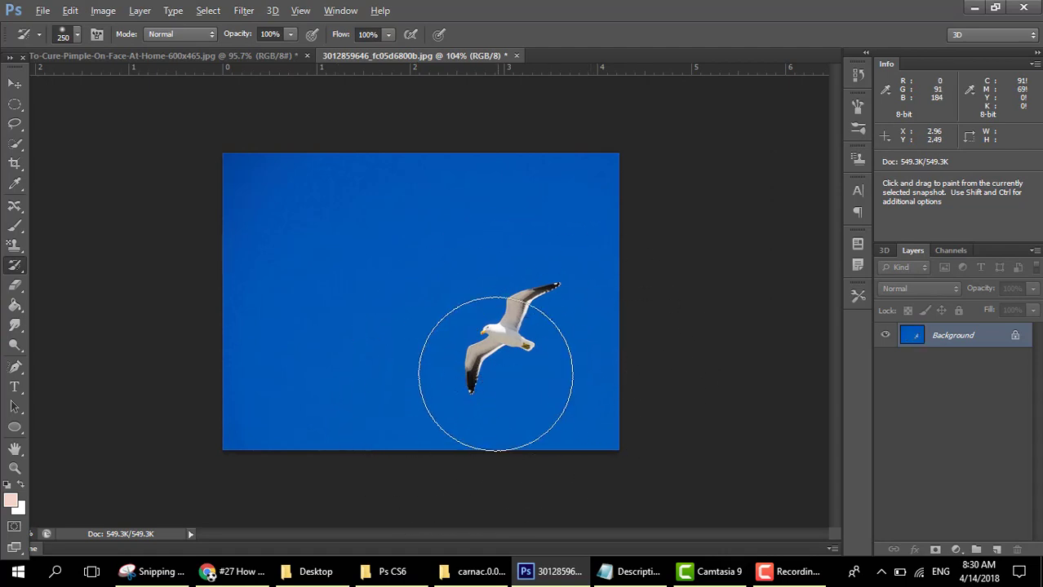
# Paint over the seagull with the 21 px Art History Brush in the Tight Short style
pyautogui.rightClick(14, 267)
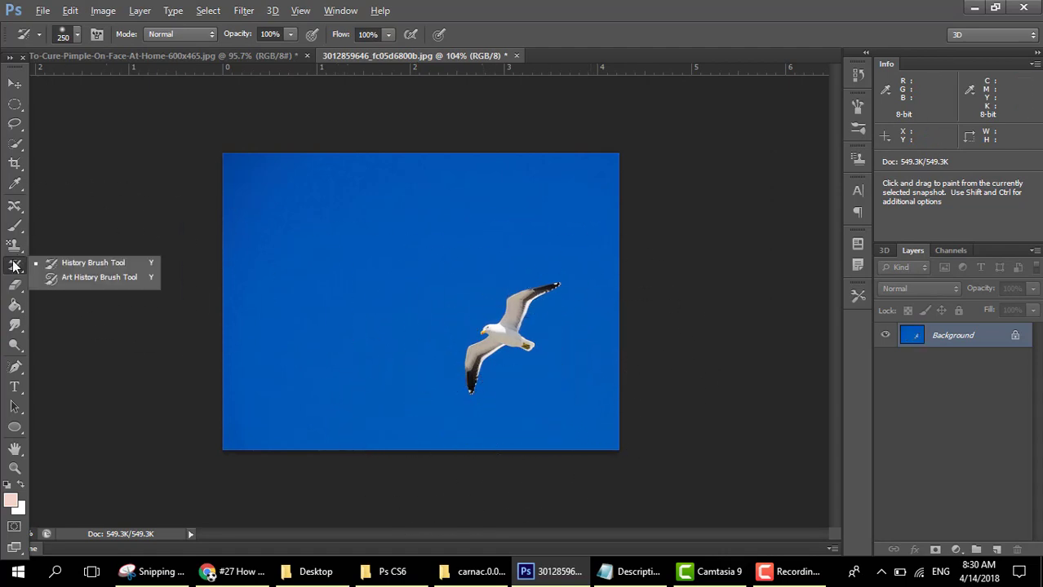
pyautogui.click(49, 279)
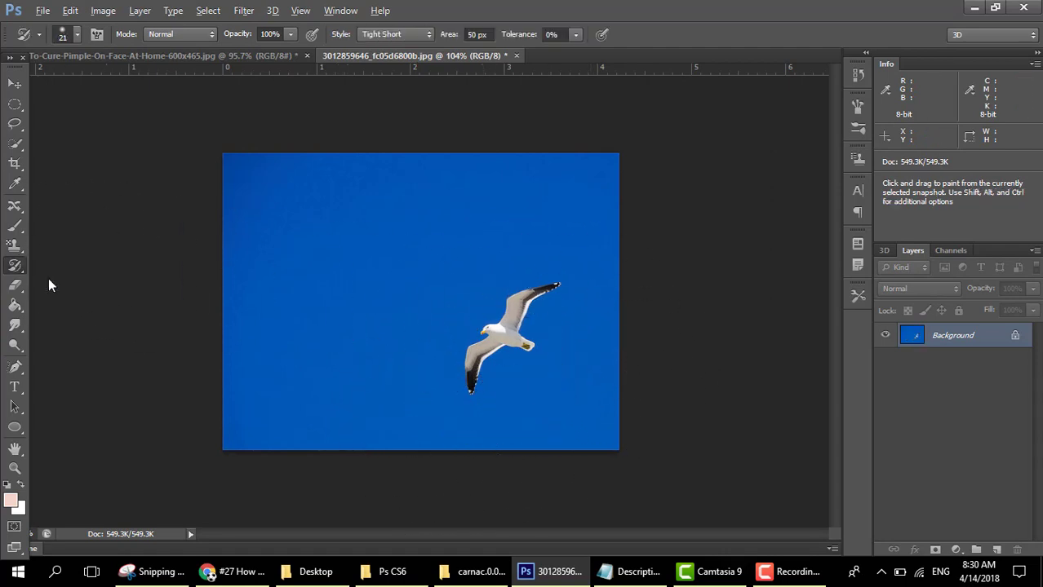
pyautogui.rightClick(401, 243)
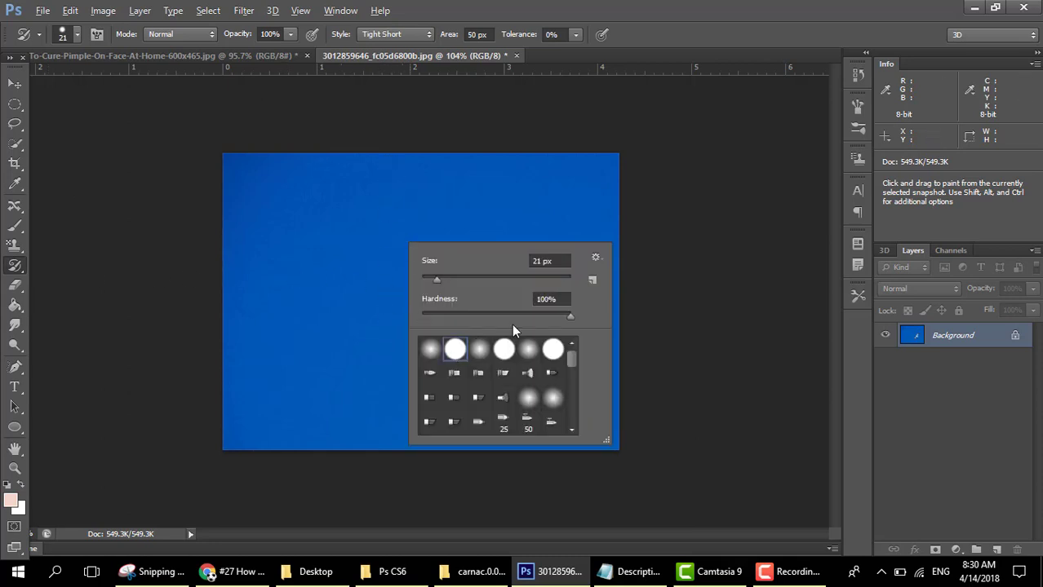
pyautogui.click(668, 356)
pyautogui.moveTo(507, 334)
pyautogui.mouseDown()
pyautogui.moveTo(478, 361)
pyautogui.moveTo(535, 294)
pyautogui.moveTo(517, 353)
pyautogui.moveTo(433, 381)
pyautogui.mouseUp()
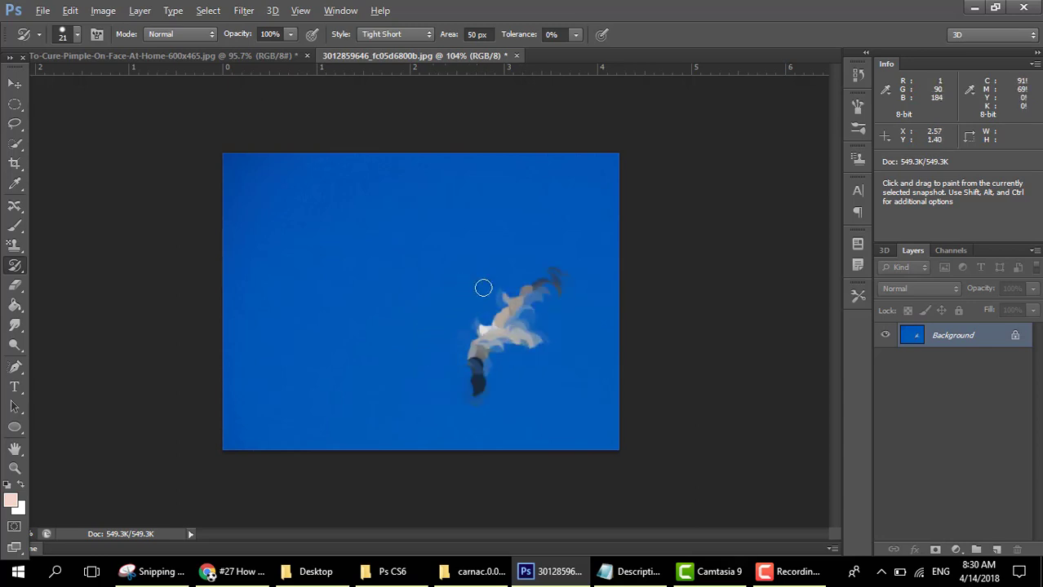
pyautogui.moveTo(483, 288)
pyautogui.mouseDown()
pyautogui.moveTo(510, 291)
pyautogui.moveTo(478, 359)
pyautogui.moveTo(433, 181)
pyautogui.mouseUp()
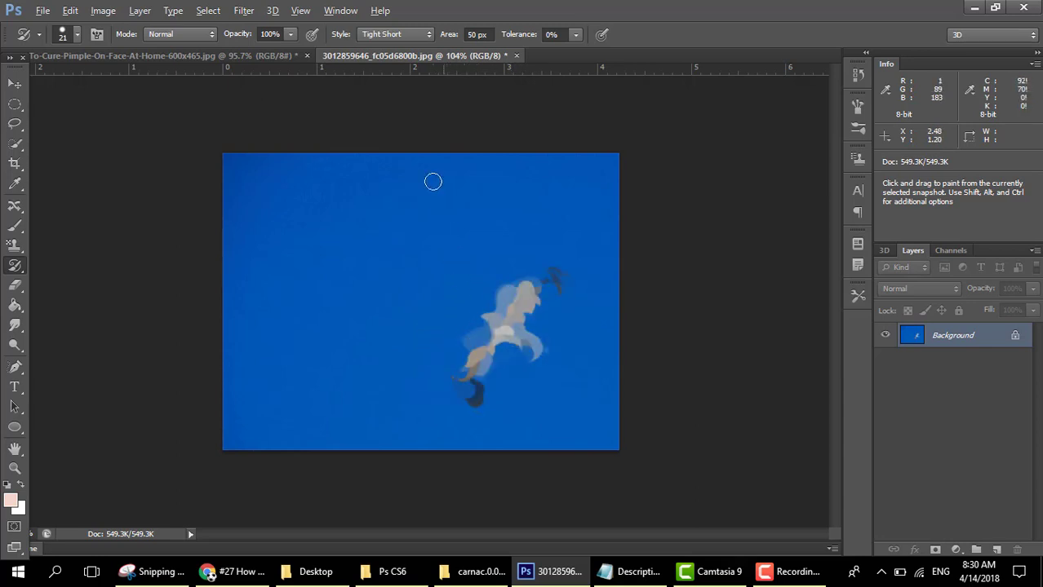
# Switch the Art History Brush style to Dab and paint over the seagull's body again
pyautogui.click(402, 35)
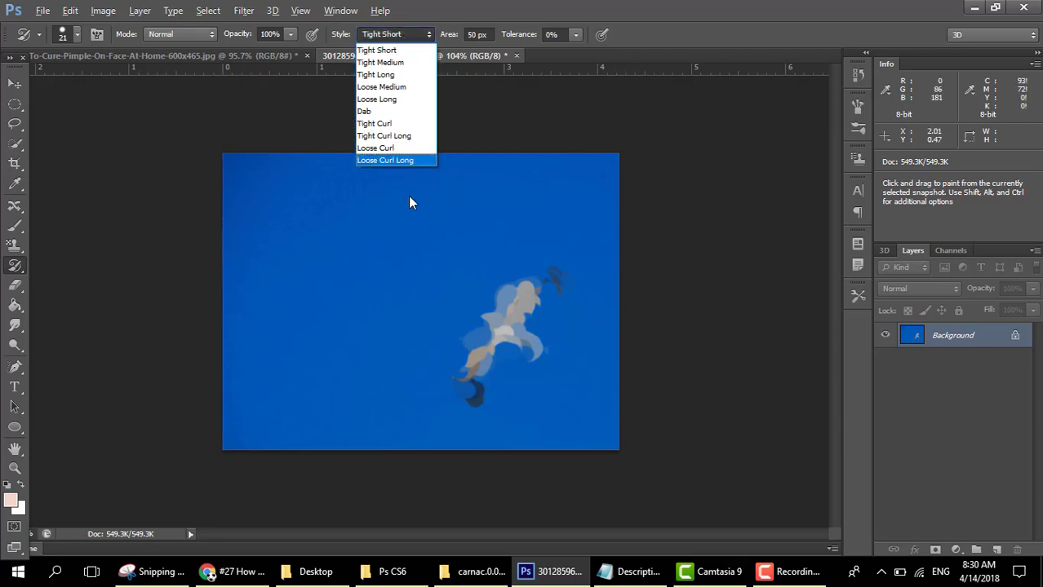
pyautogui.click(400, 110)
pyautogui.moveTo(477, 318)
pyautogui.mouseDown()
pyautogui.moveTo(506, 331)
pyautogui.moveTo(522, 296)
pyautogui.moveTo(543, 344)
pyautogui.moveTo(473, 369)
pyautogui.moveTo(498, 326)
pyautogui.moveTo(523, 310)
pyautogui.moveTo(506, 334)
pyautogui.mouseUp()
# Undo all the Art History Brush strokes on the seagull and switch back to the History Brush
pyautogui.hotkey('ctrl', 'alt', 'z')
pyautogui.hotkey('ctrl', 'alt', 'z')
pyautogui.hotkey('ctrl', 'alt', 'z')
pyautogui.hotkey('ctrl', 'alt', 'z')
pyautogui.hotkey('ctrl', 'alt', 'z')
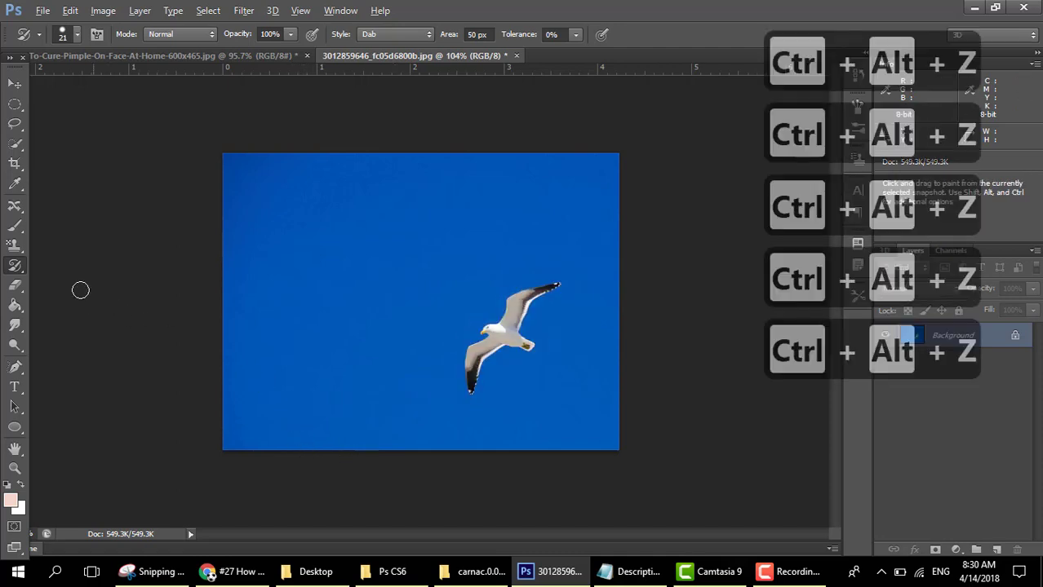
pyautogui.rightClick(12, 273)
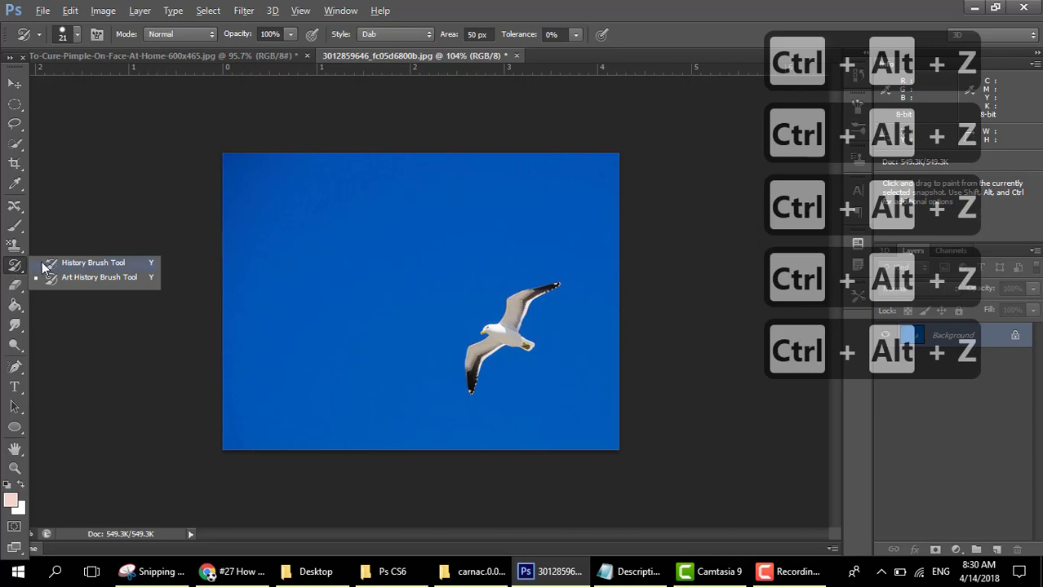
pyautogui.click(45, 265)
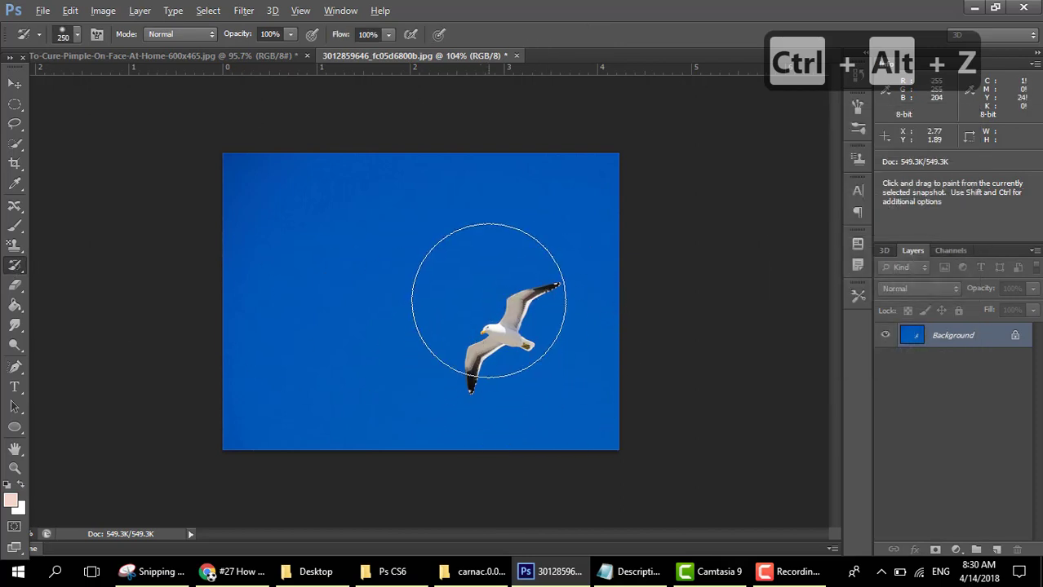